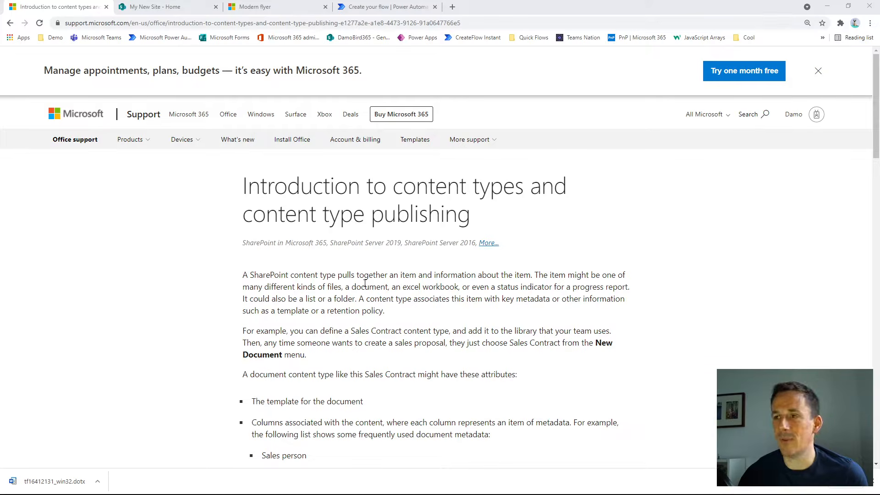
Check the new-file options in My New Site's Documents library and view the Modern flyer template page.
click(171, 8)
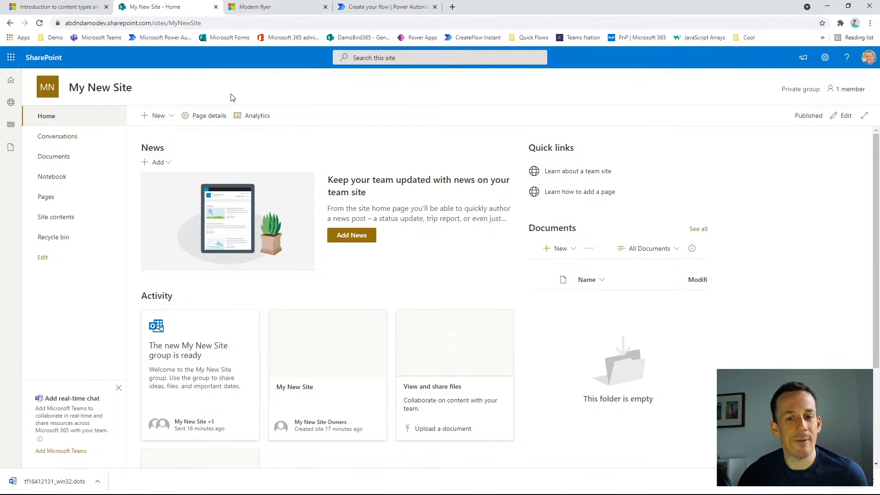
click(64, 156)
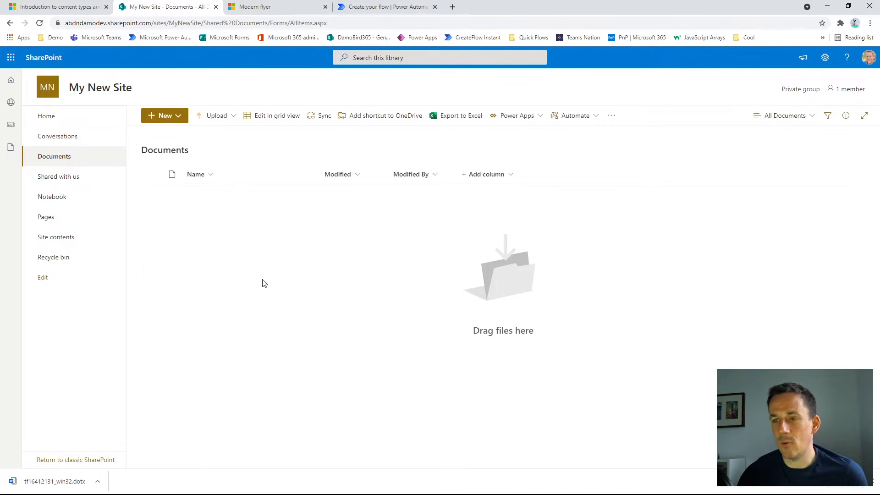
click(179, 117)
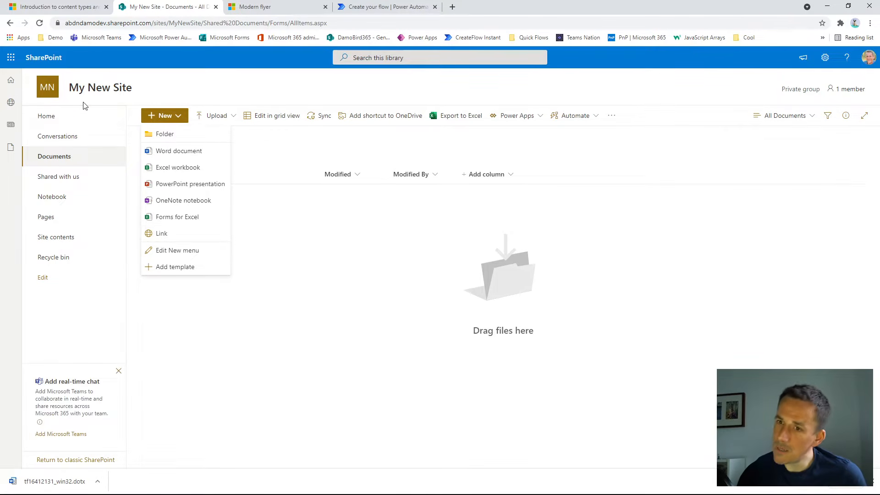
click(255, 7)
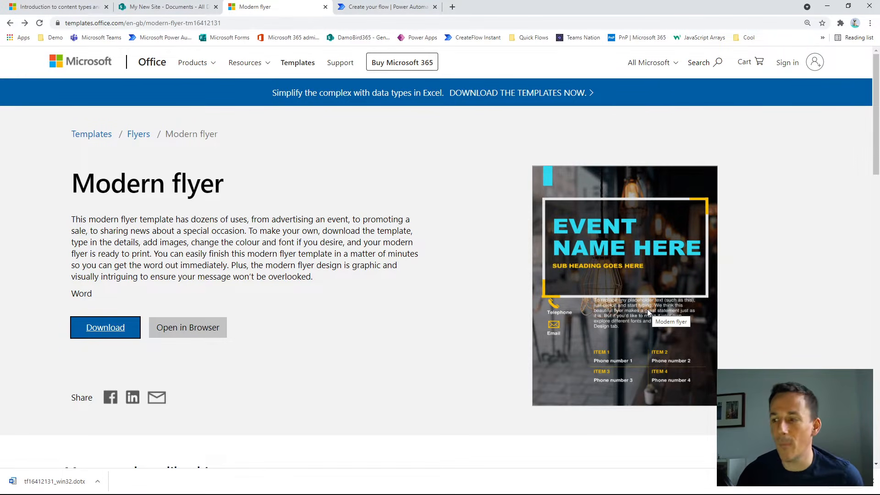
Open the full site settings of My New Site and browse its list of site content types.
click(173, 8)
click(48, 117)
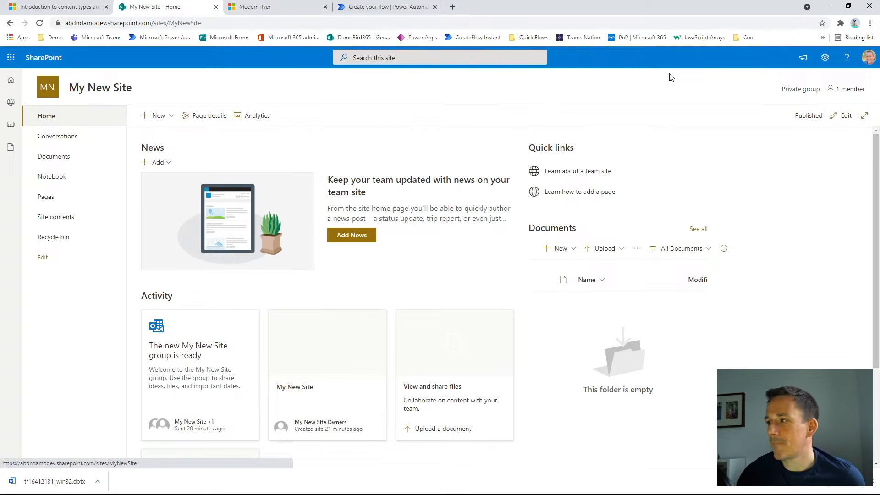
click(826, 59)
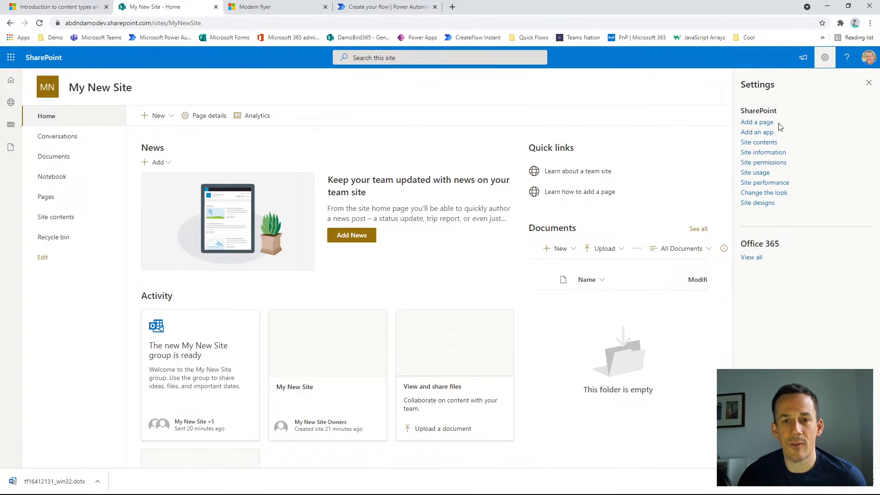
click(772, 154)
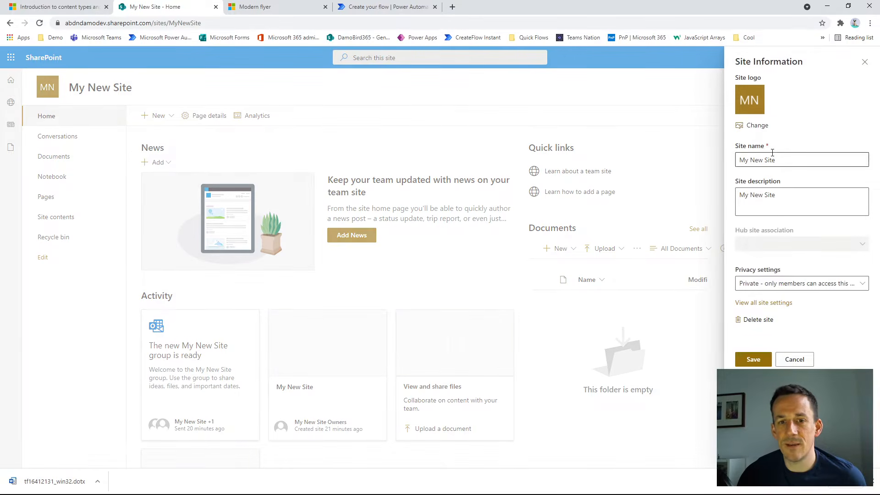
click(764, 303)
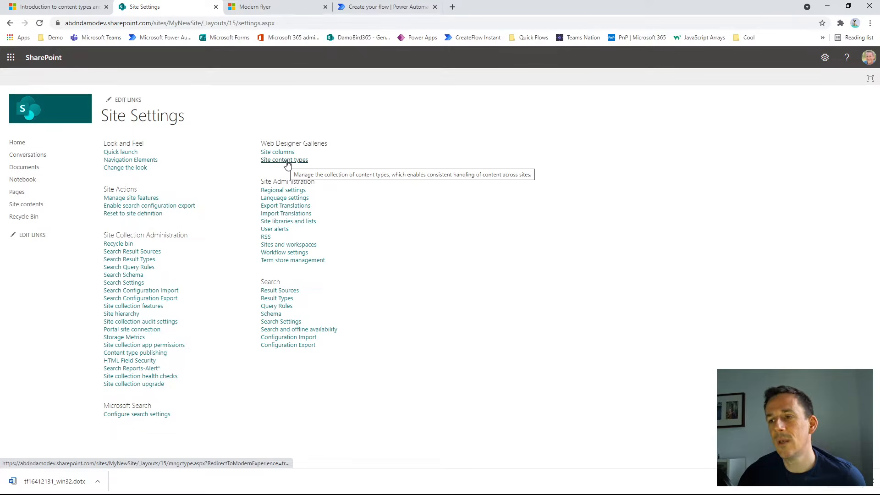
click(287, 162)
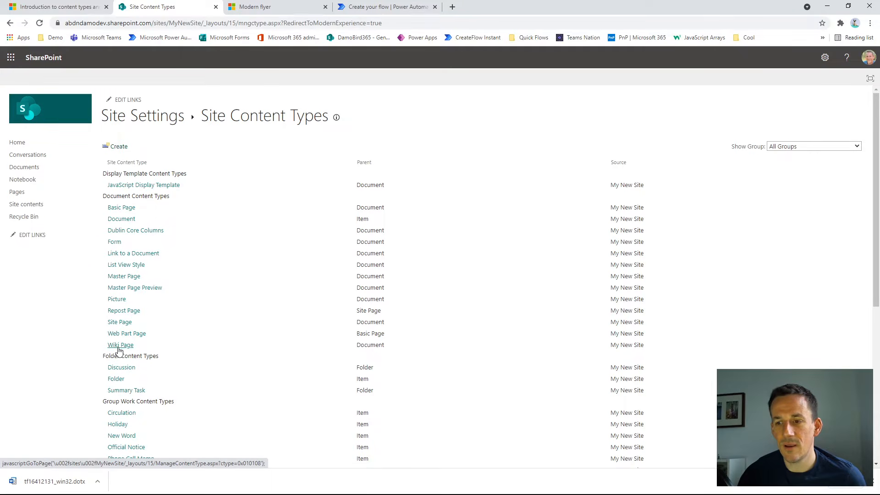
scroll(183, 369, down, 6)
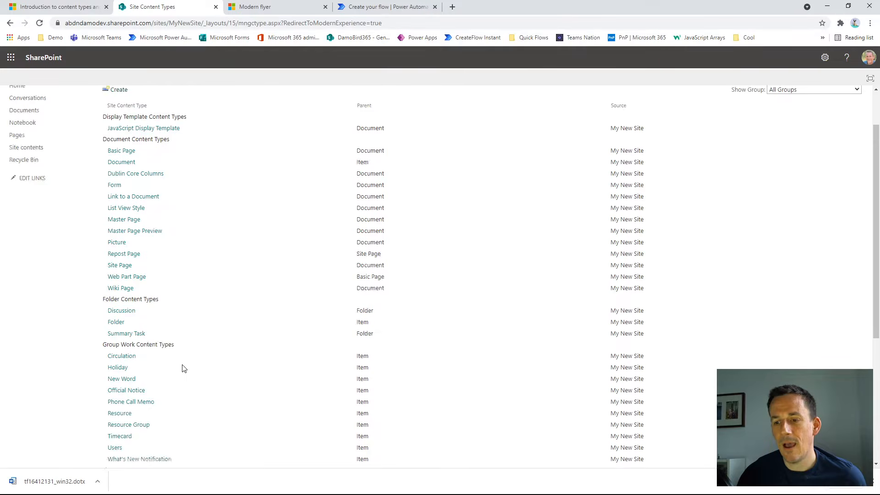
scroll(161, 365, up, 6)
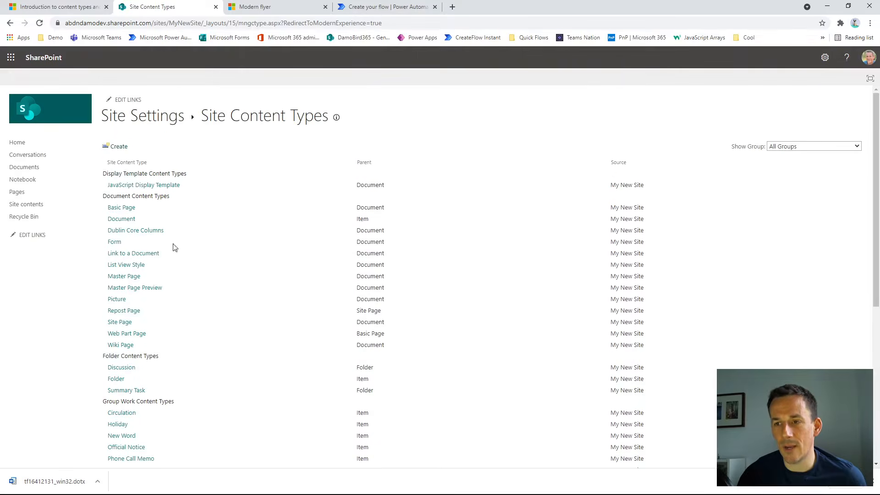
Start a new site content type named "Modern Flyer" with the description "This is my bespoke content type".
click(118, 147)
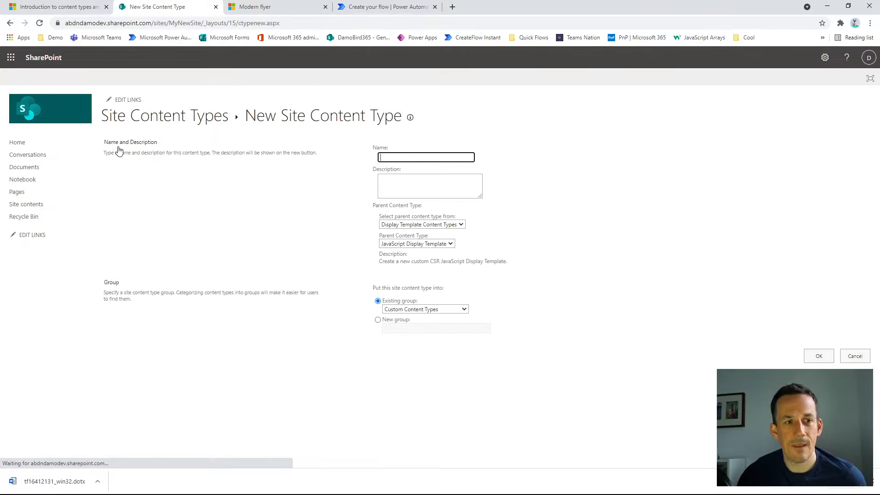
click(414, 157)
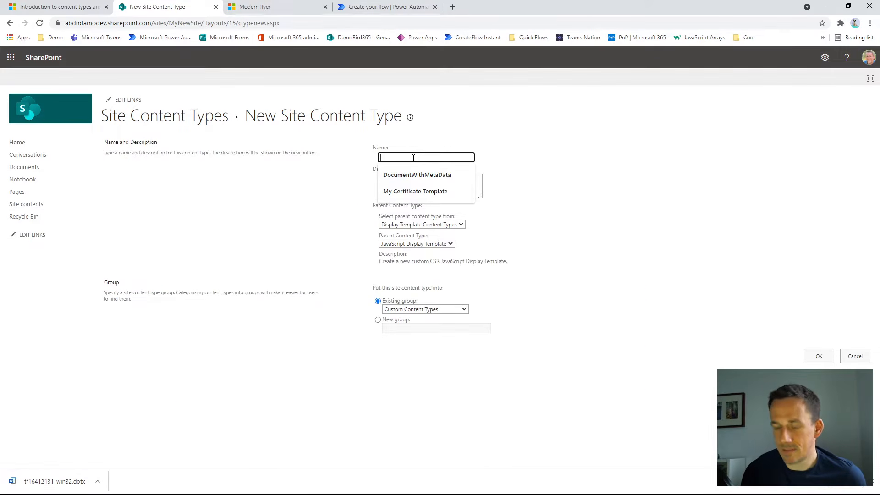
text(Modern Flyer)
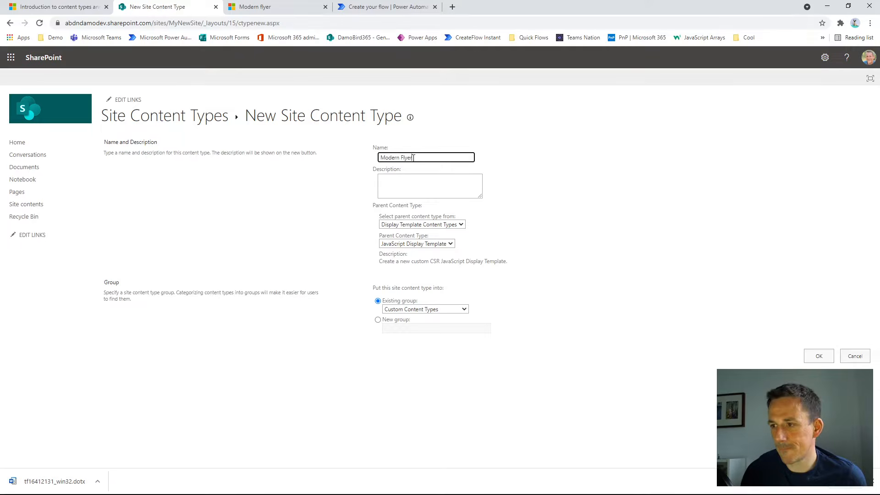
click(407, 184)
text(This is m)
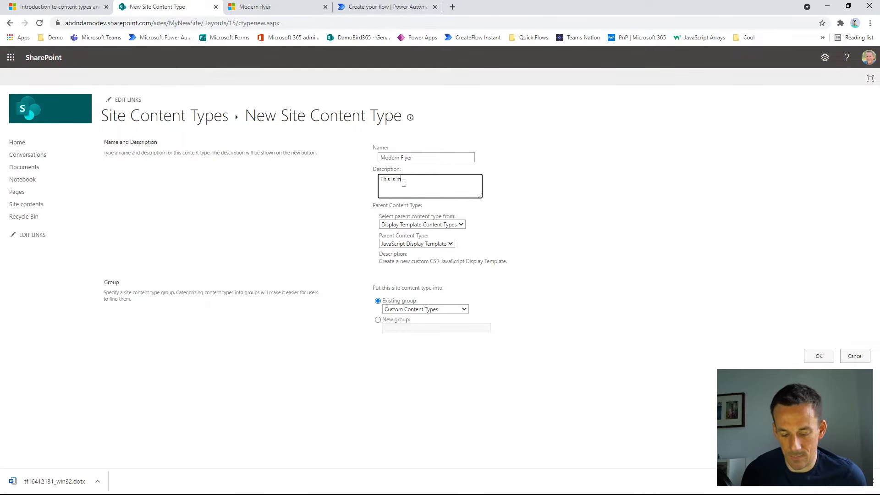
text(y bespoke content)
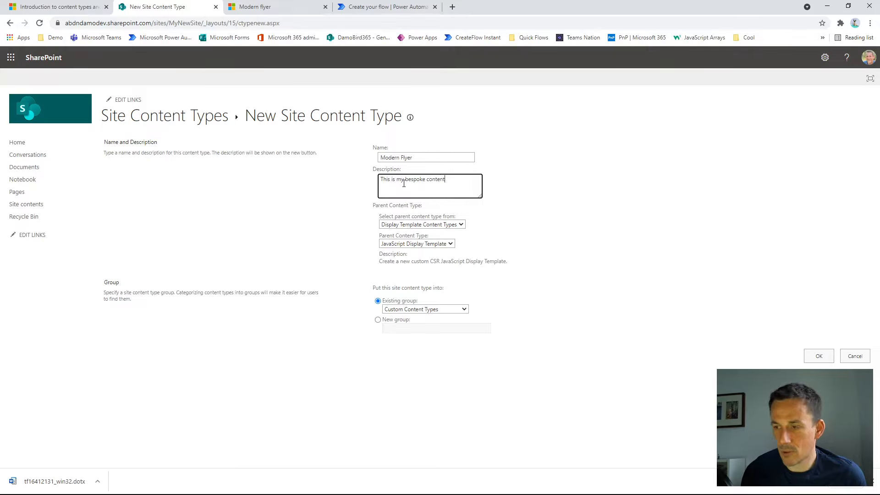
text( type)
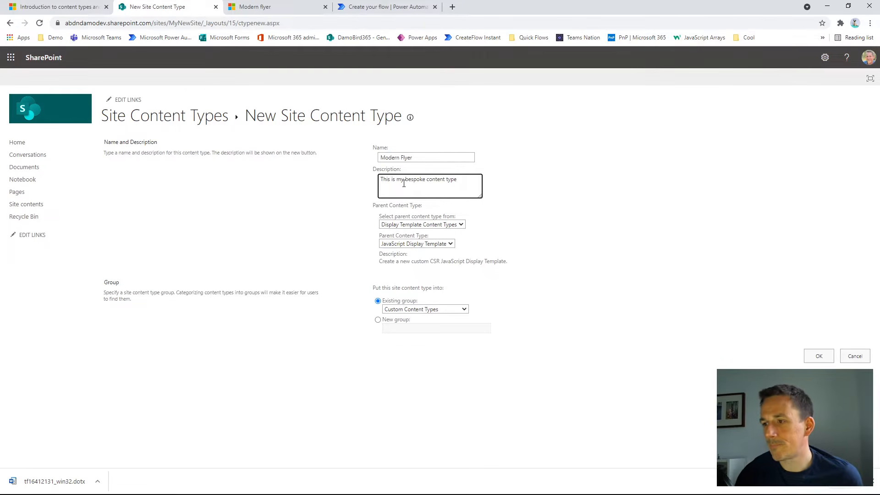
Set the parent content type to Document from Document Content Types and create the Modern Flyer content type.
click(398, 225)
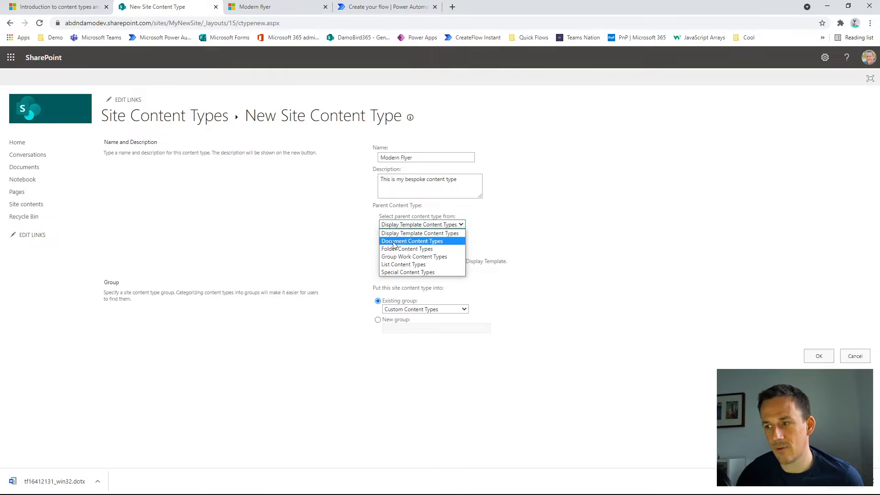
click(394, 241)
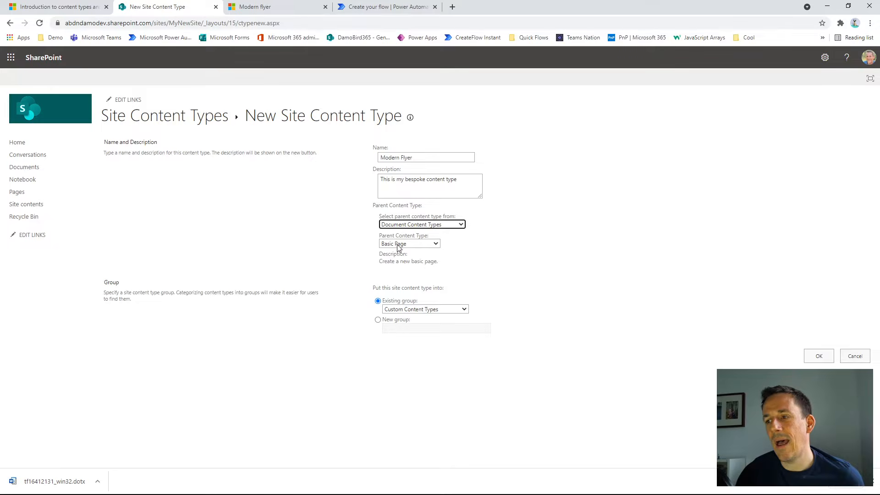
click(398, 245)
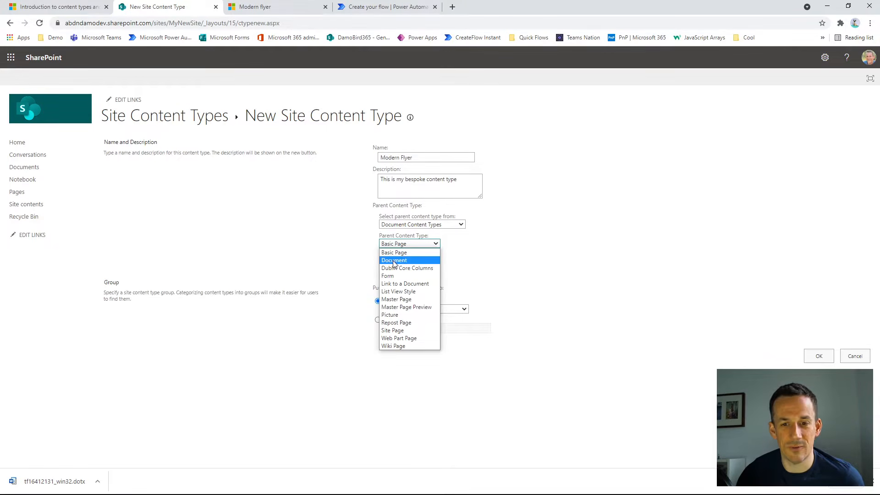
click(393, 260)
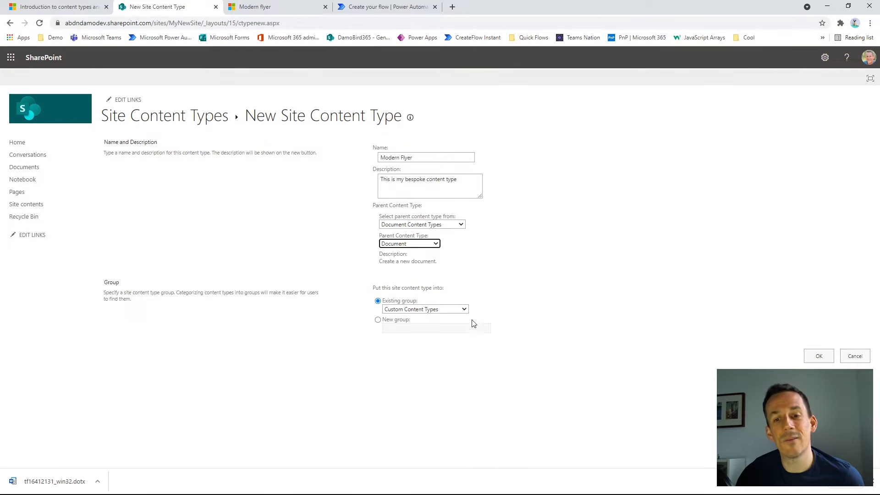
click(813, 357)
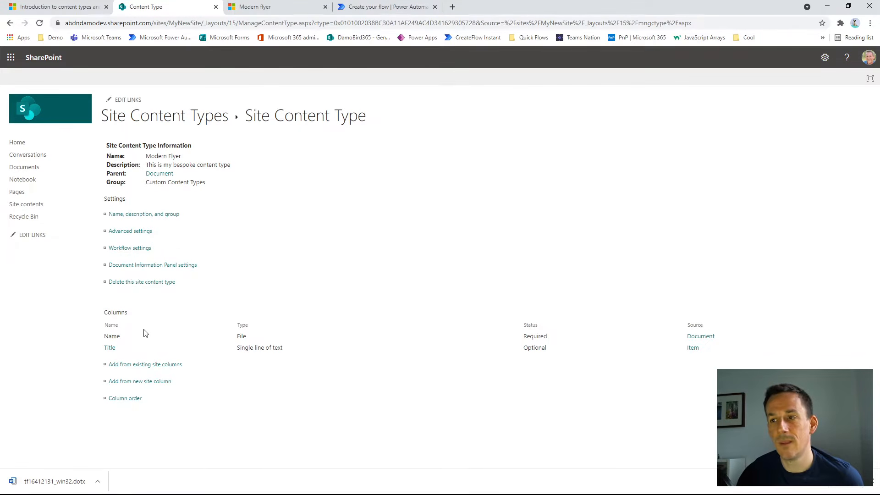
Check the flyer template's fields and add a new single-line-of-text site column named EventName to the Modern Flyer content type.
click(260, 10)
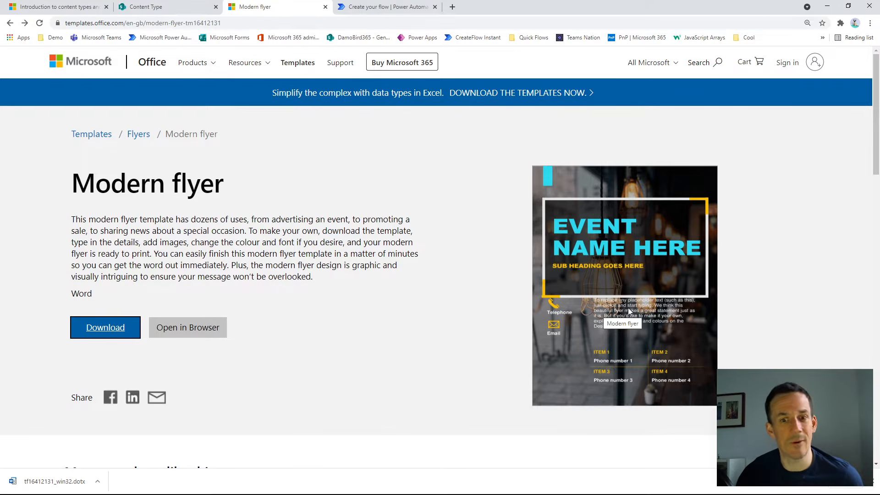
click(156, 8)
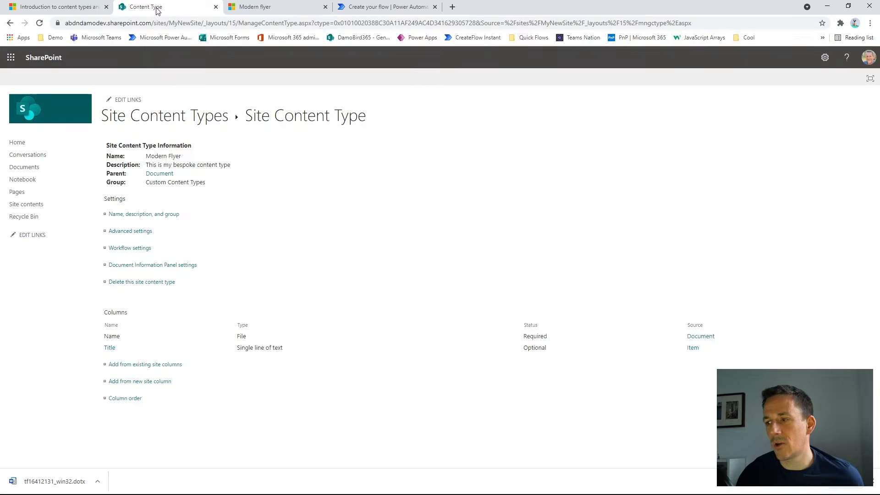
click(131, 383)
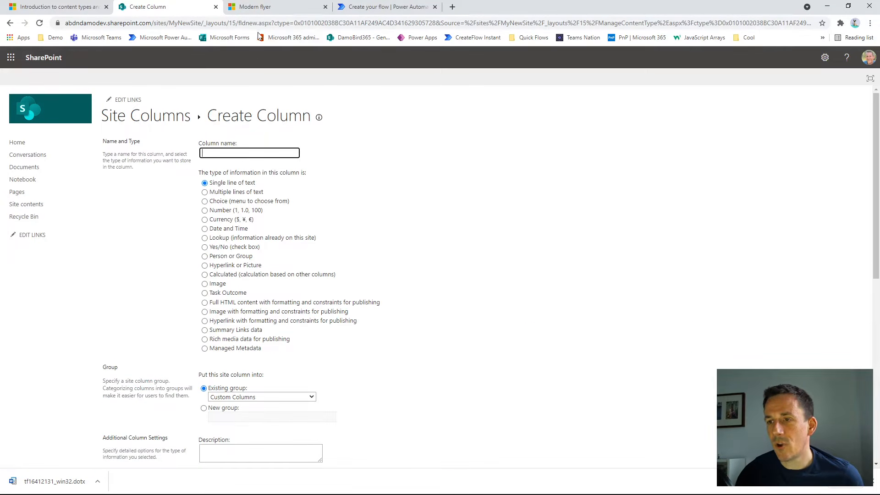
text(Event)
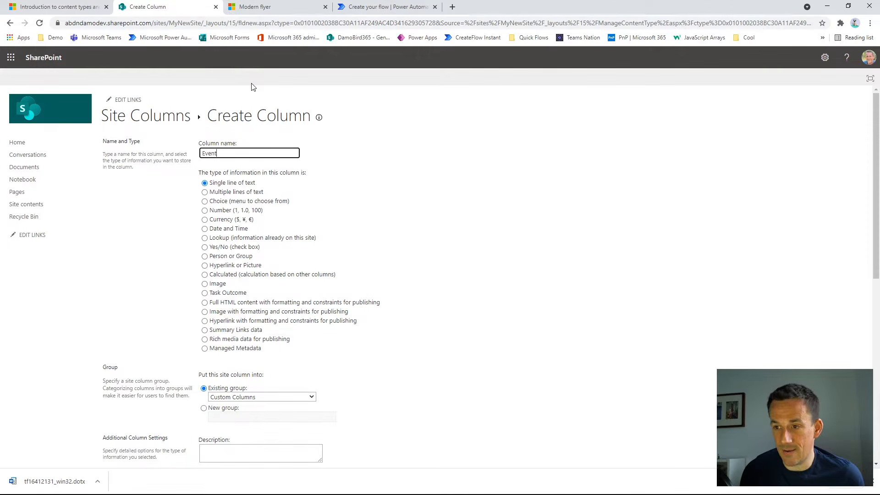
text(Name)
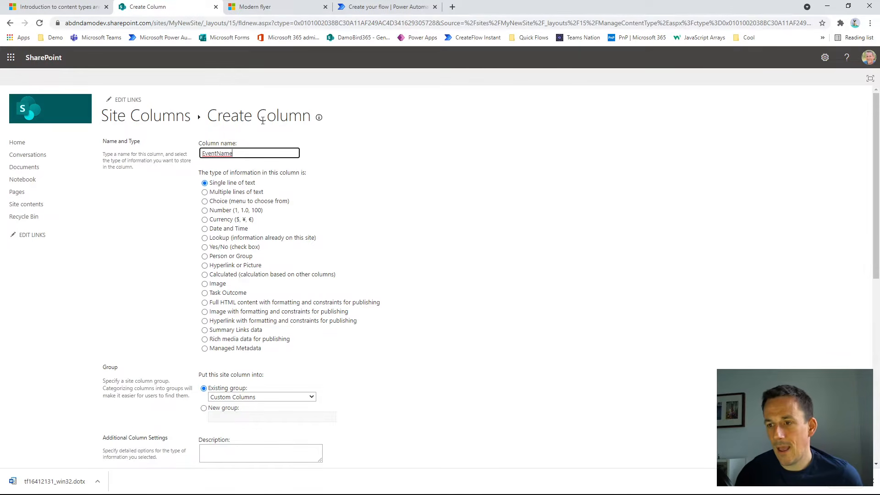
scroll(356, 203, down, 4)
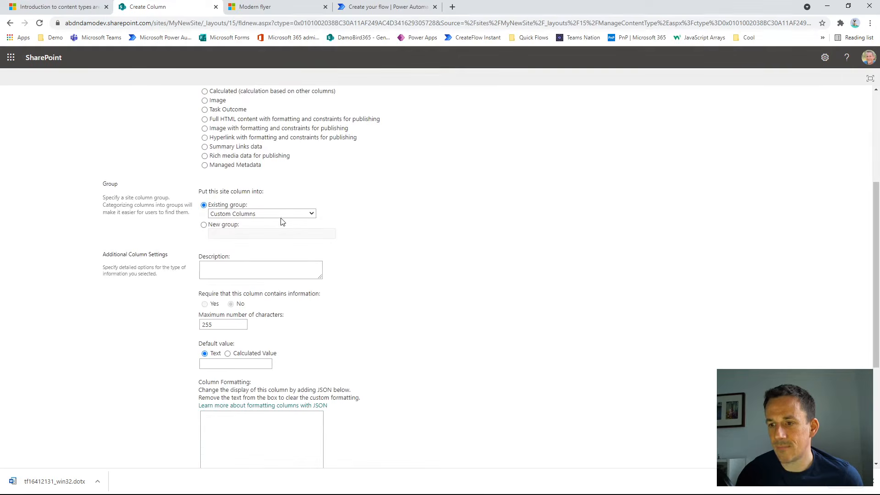
scroll(231, 254, down, 4)
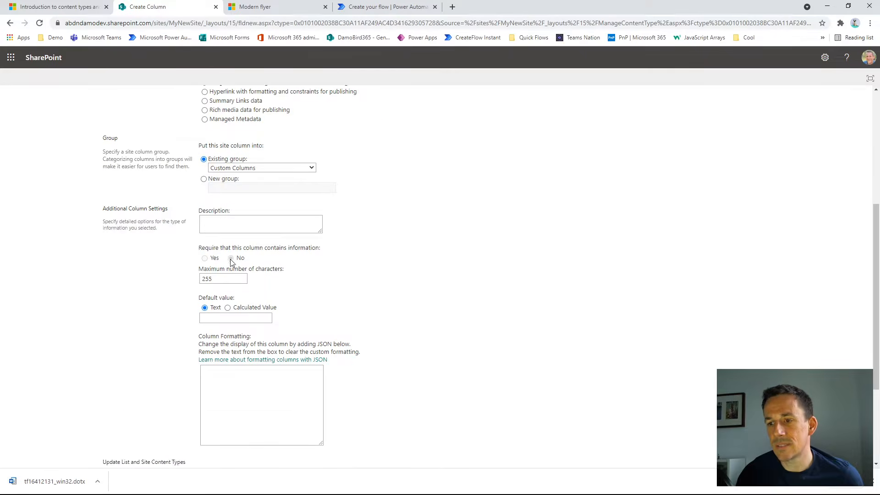
scroll(226, 216, down, 1)
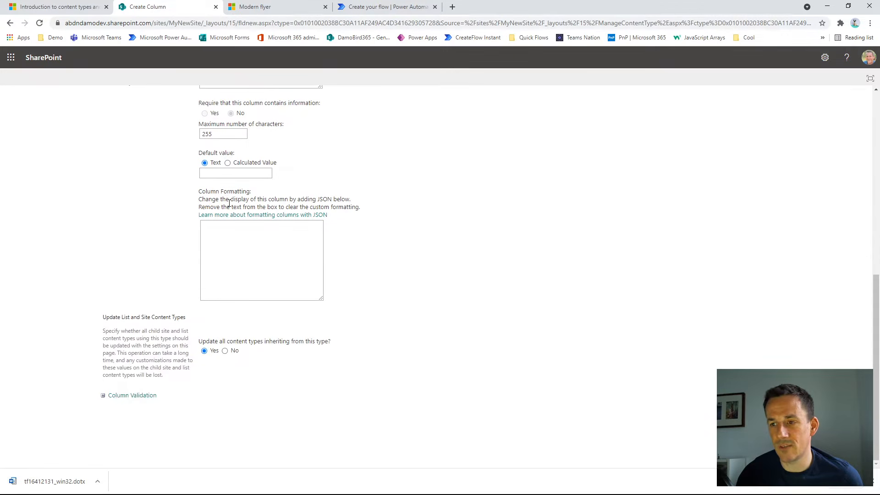
click(795, 419)
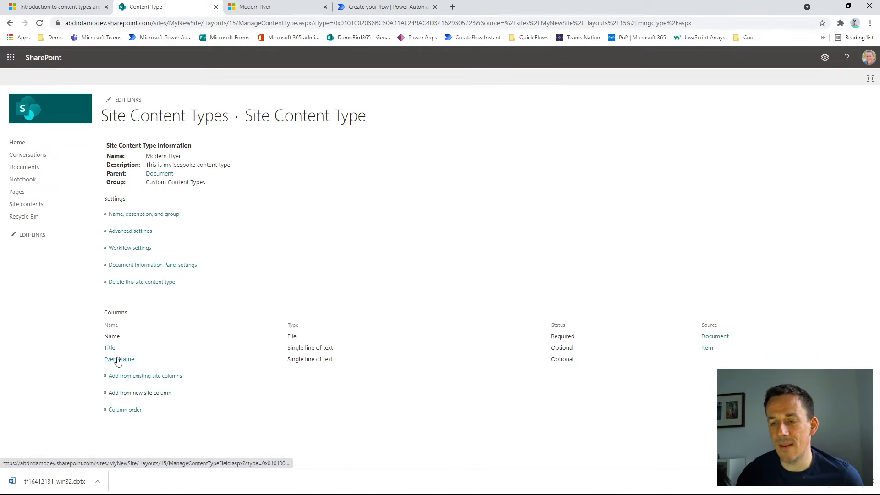
Check the flyer template's sub heading and add a new single-line-of-text site column named SubHeading to the Modern Flyer content type.
click(149, 393)
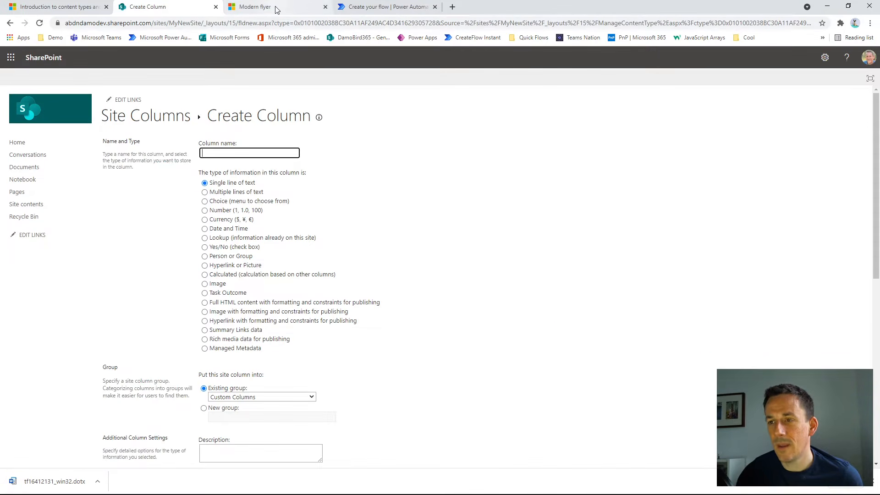
click(277, 9)
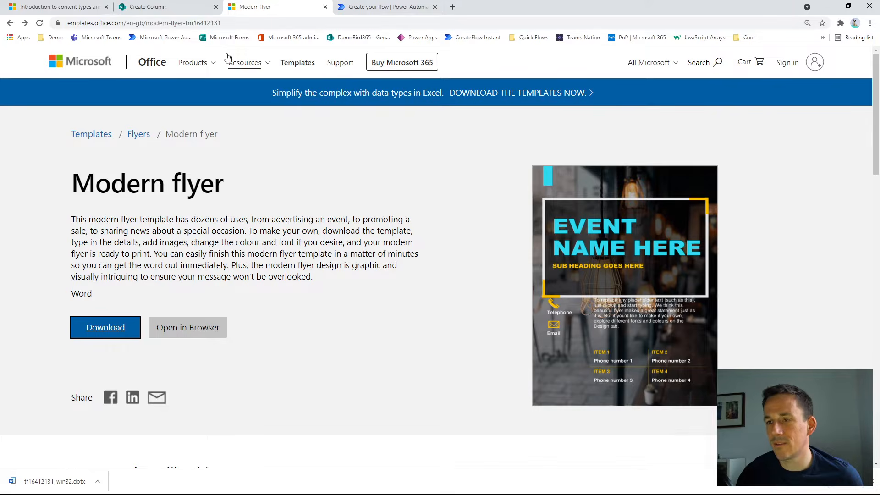
click(171, 9)
text(S)
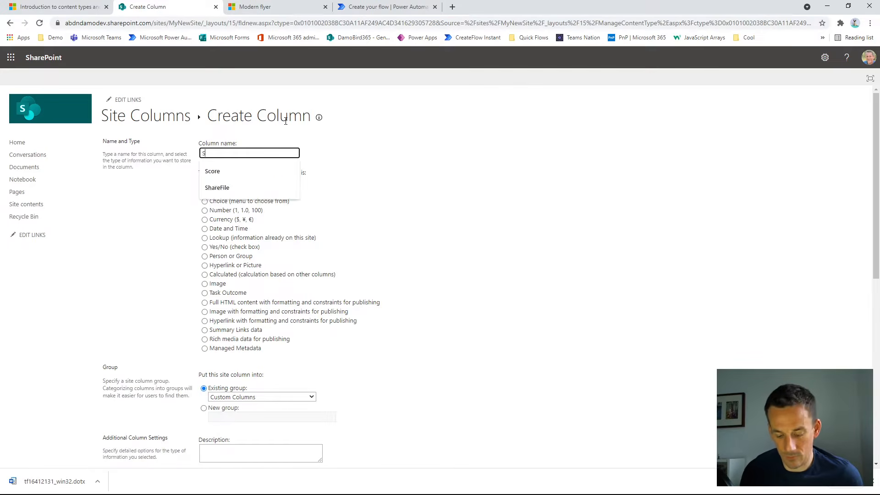
text(ubHeading)
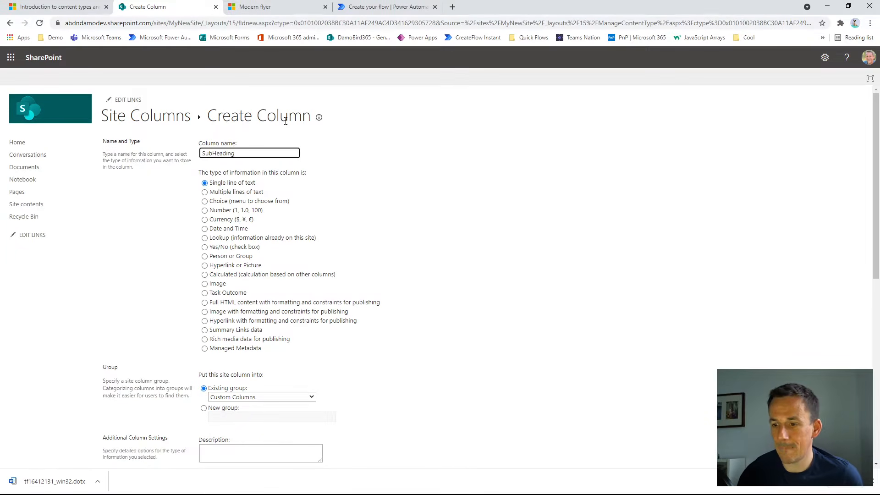
scroll(380, 211, down, 6)
scroll(693, 375, down, 2)
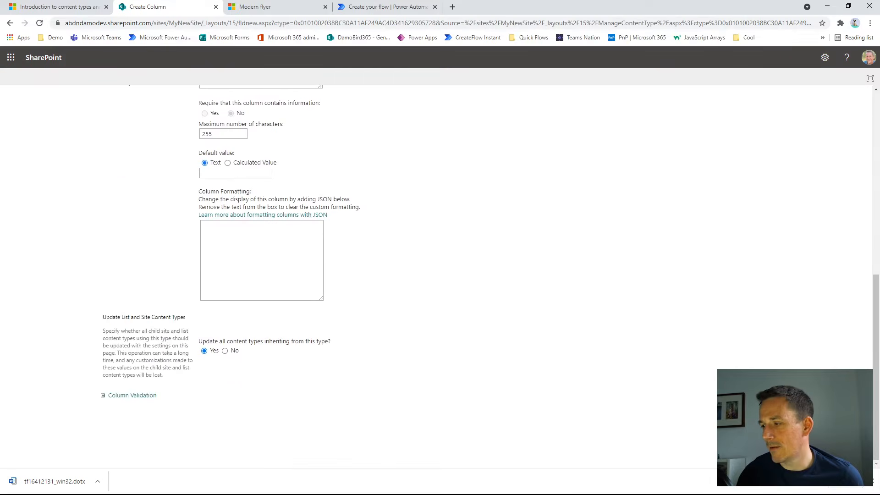
click(784, 415)
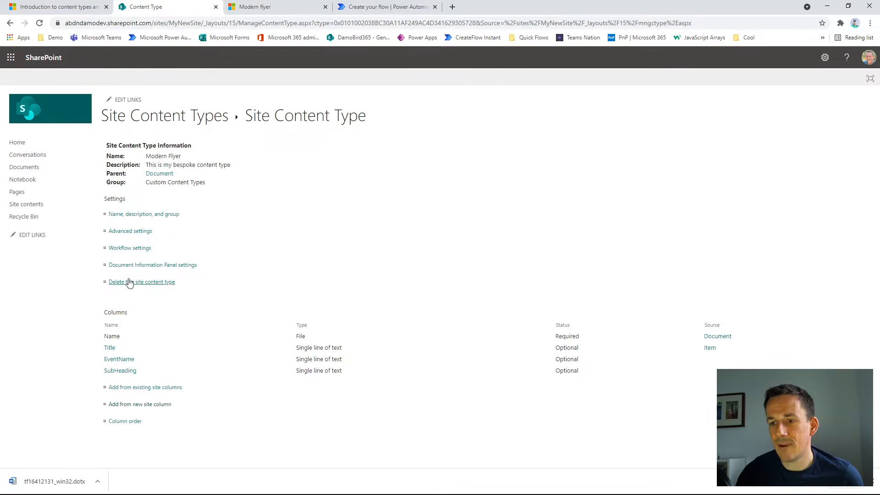
Add a new single-line-of-text site column named EventDesc to the Modern Flyer content type.
click(128, 407)
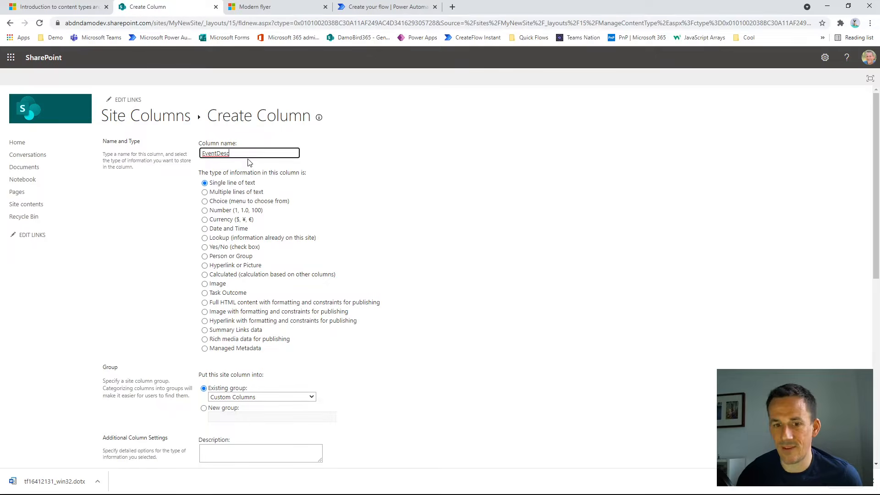
scroll(436, 276, down, 8)
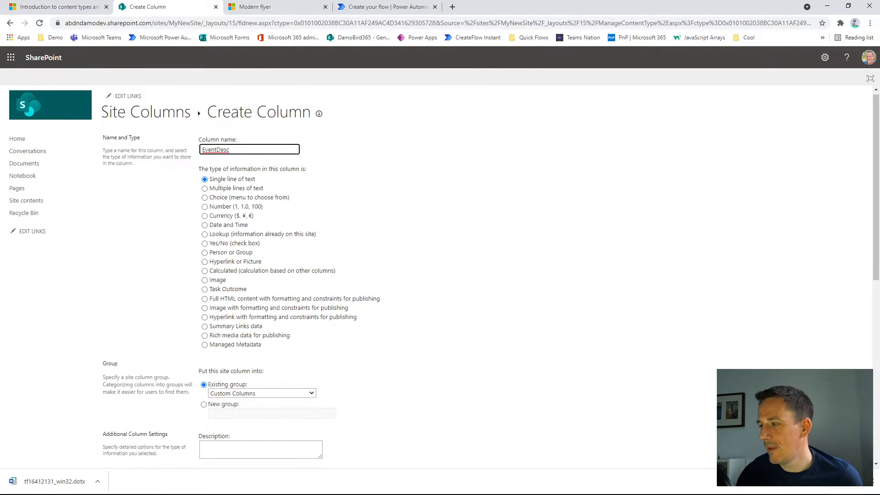
click(797, 419)
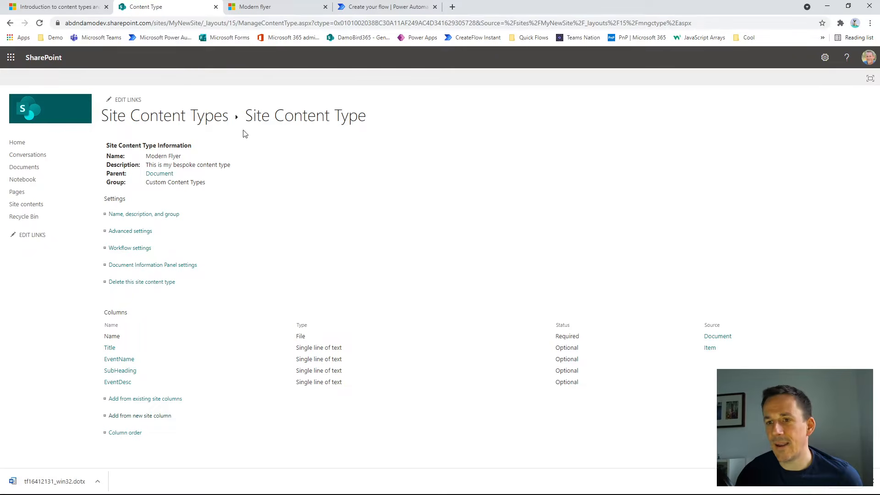
Open the site's Documents library and review which columns can be shown or hidden in its view.
click(30, 169)
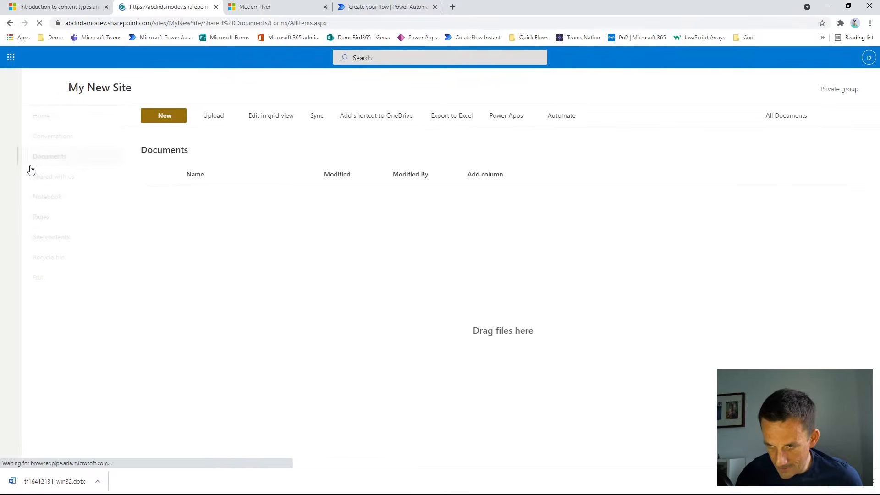
click(506, 177)
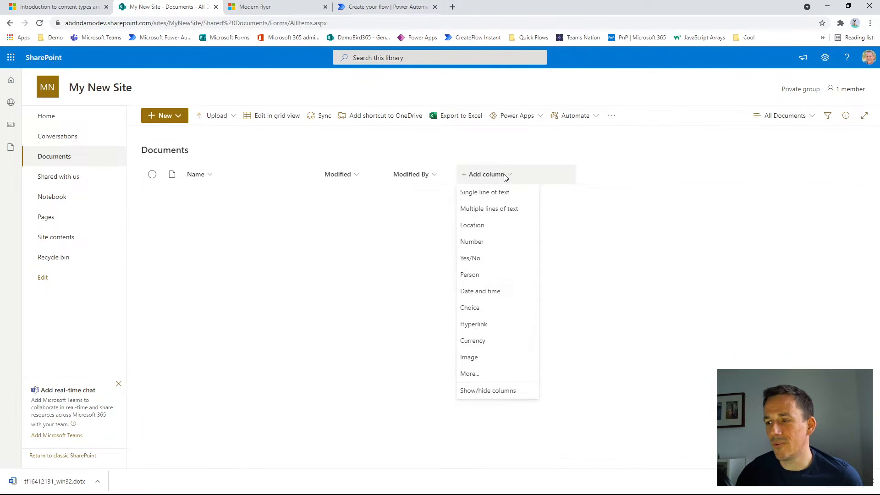
click(506, 392)
scroll(846, 321, down, 1)
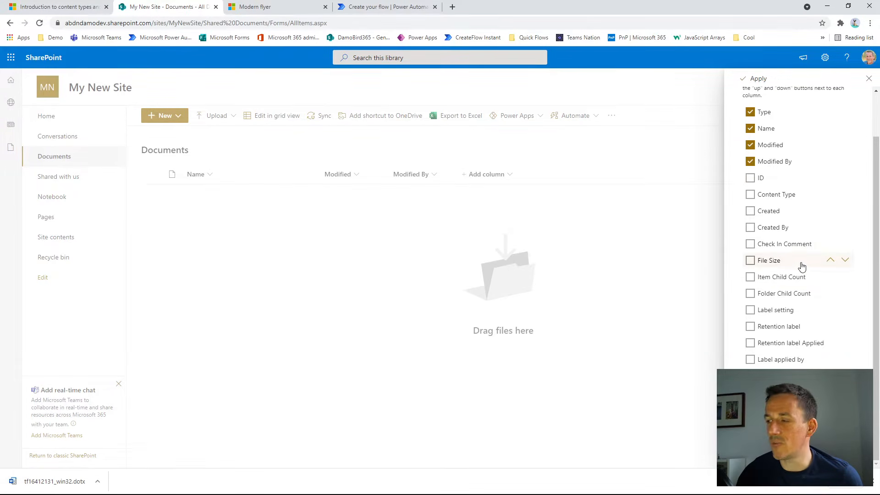
click(869, 80)
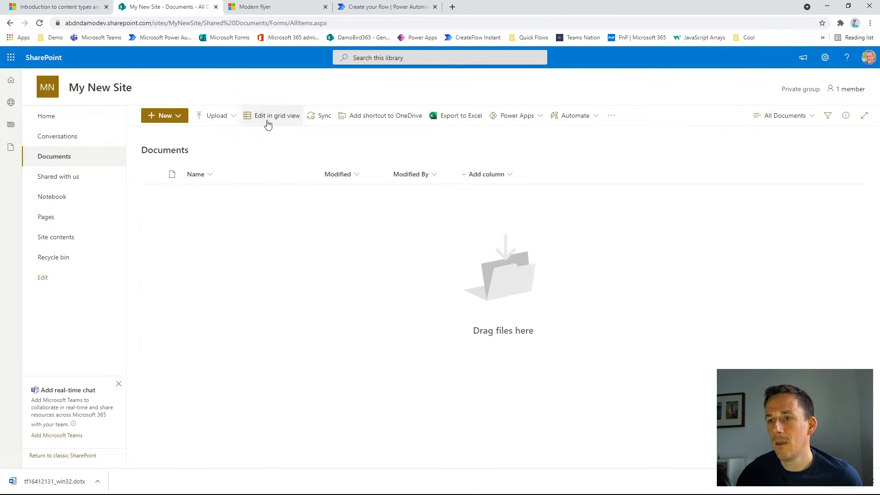
Allow management of content types in the Documents library's advanced settings and save the change.
click(825, 59)
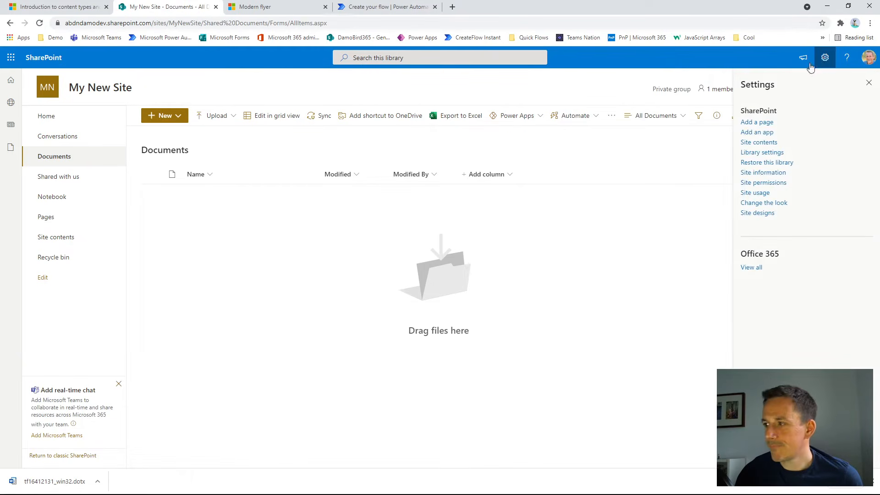
click(767, 152)
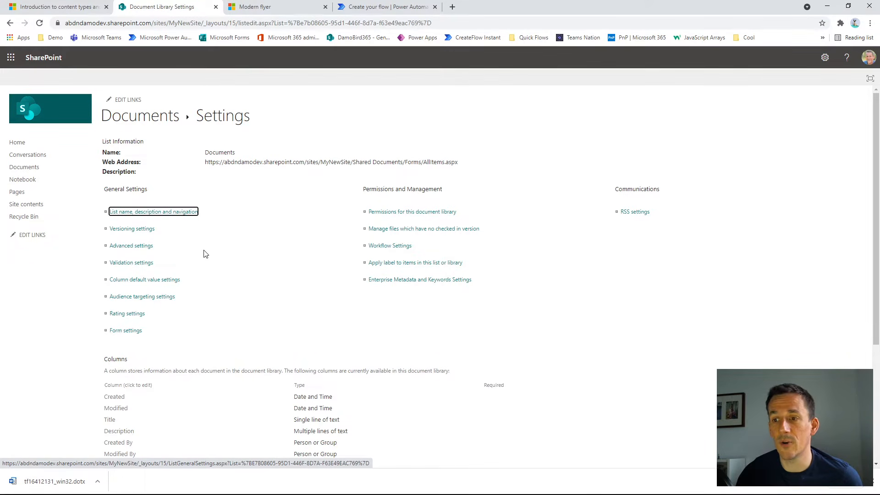
click(130, 247)
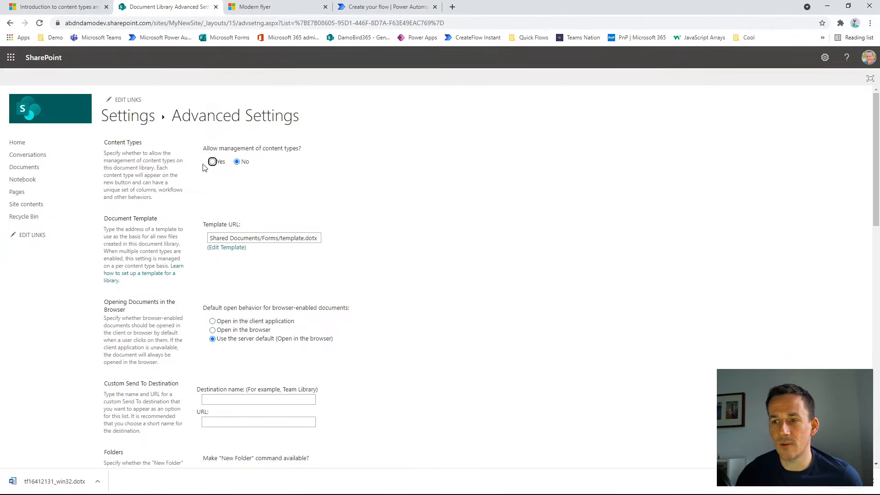
click(212, 161)
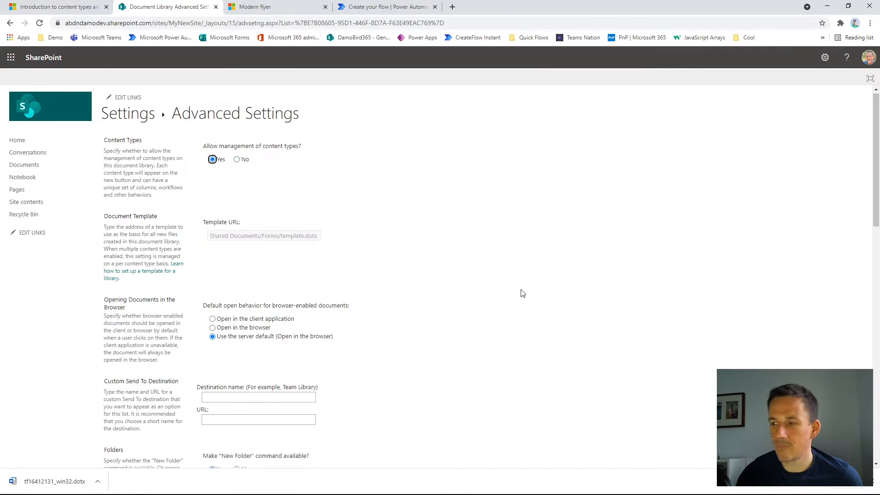
scroll(520, 291, down, 15)
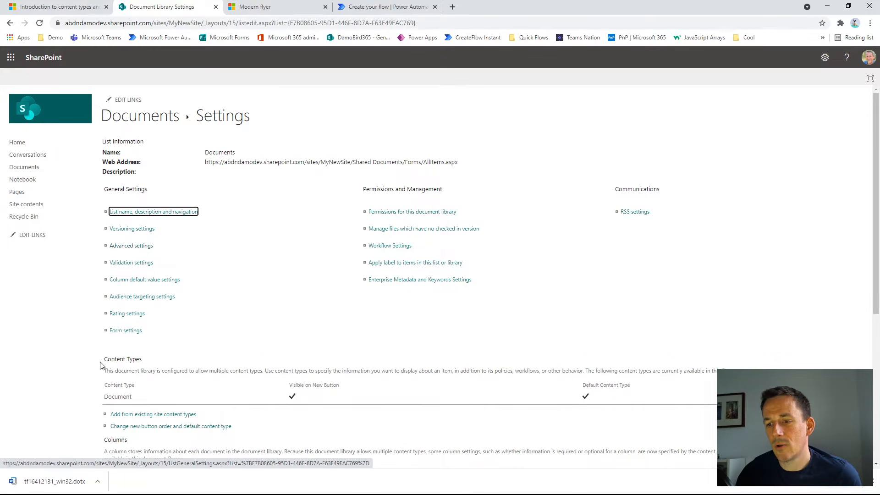
Add the existing Modern Flyer site content type to the Documents library and check the library's choices for new items.
scroll(167, 299, down, 3)
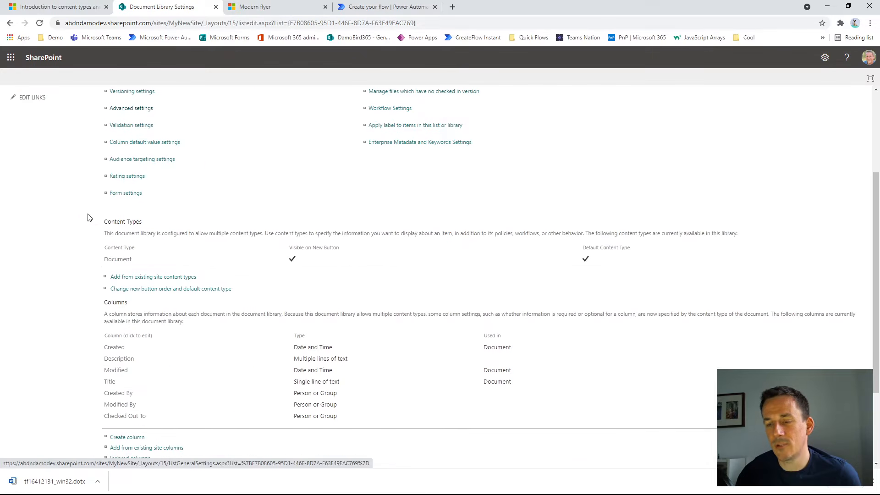
click(156, 277)
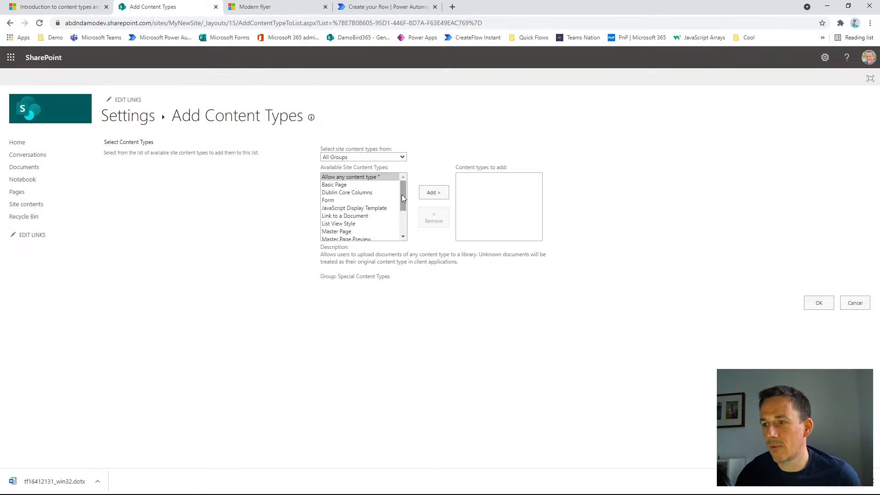
mouse_move(401, 194)
mouse_down()
mouse_move(402, 227)
mouse_move(402, 189)
mouse_up()
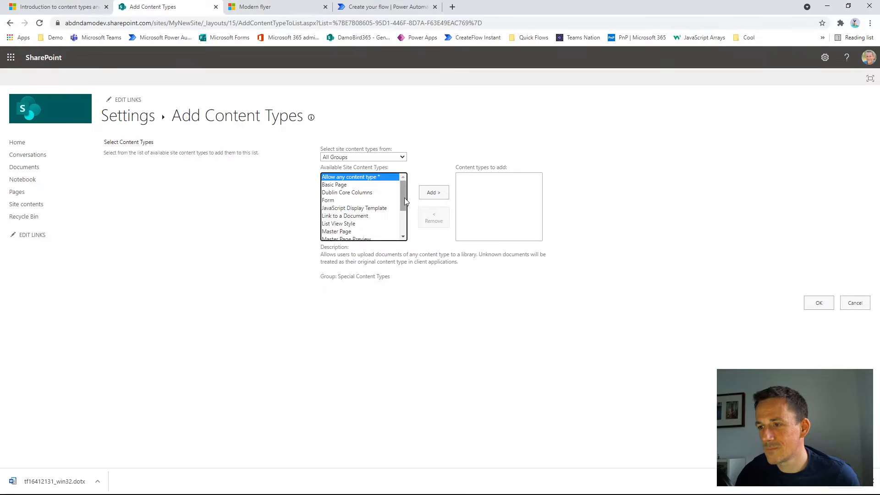
drag(404, 202, 406, 221)
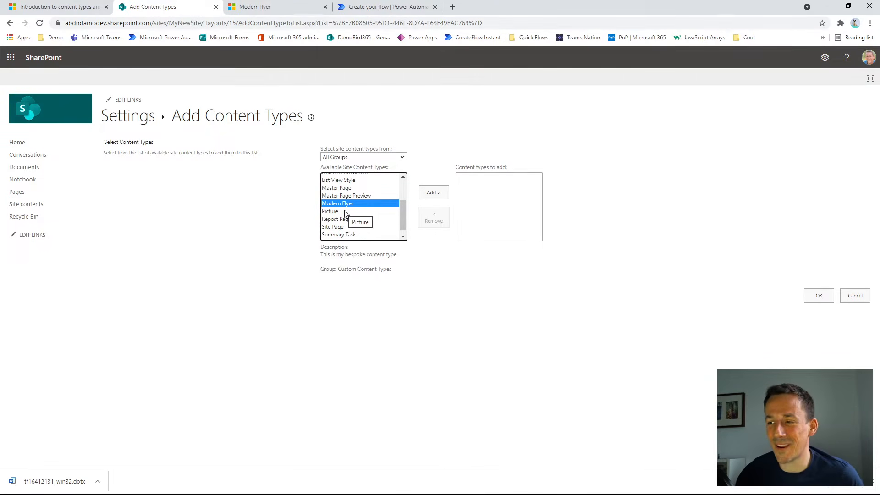
click(427, 193)
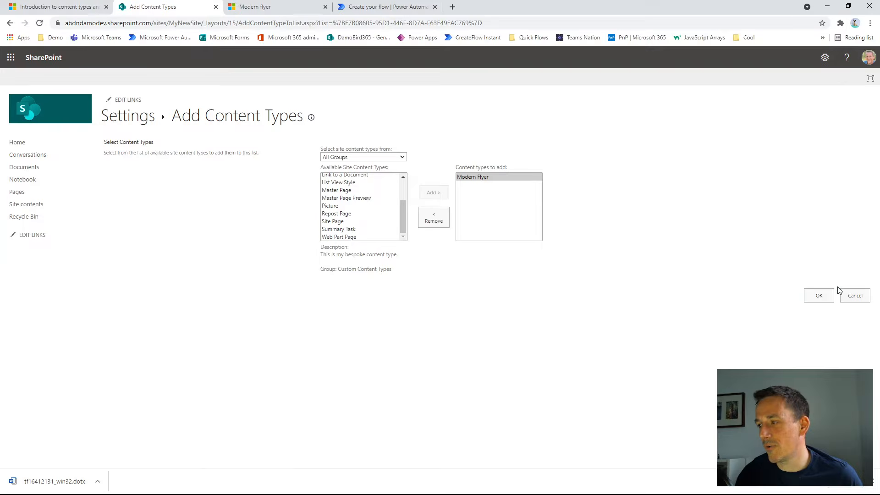
click(820, 296)
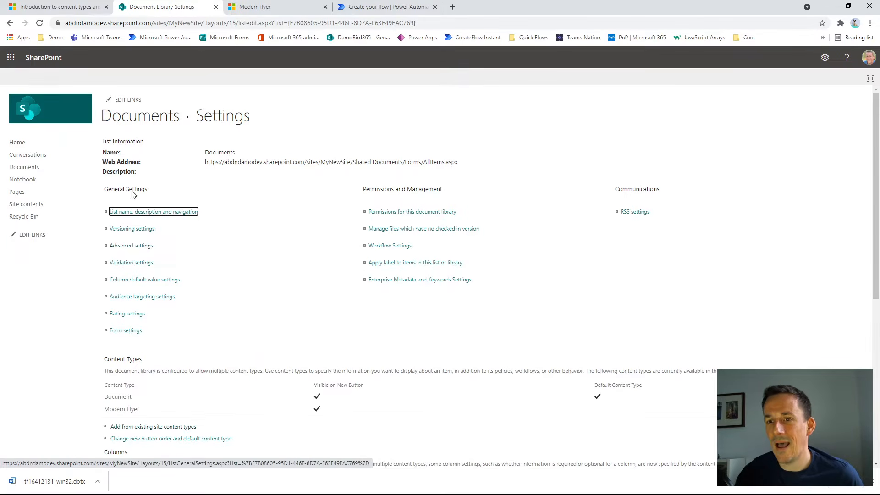
click(22, 168)
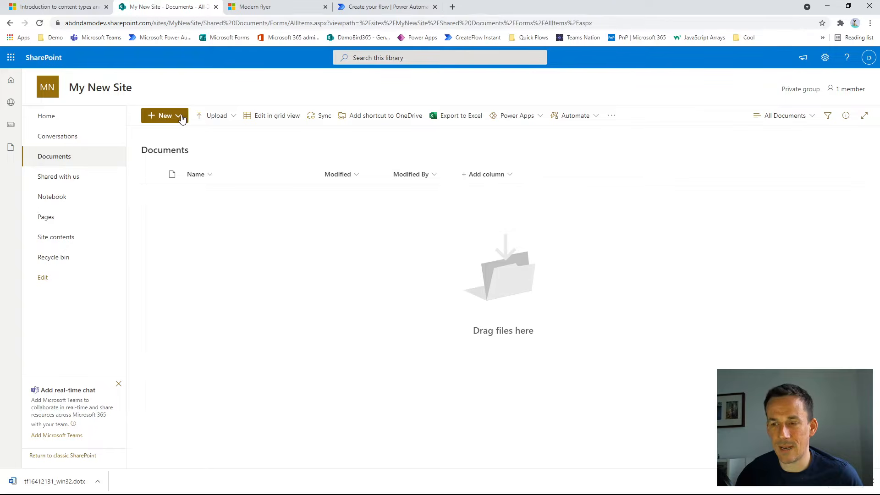
click(182, 119)
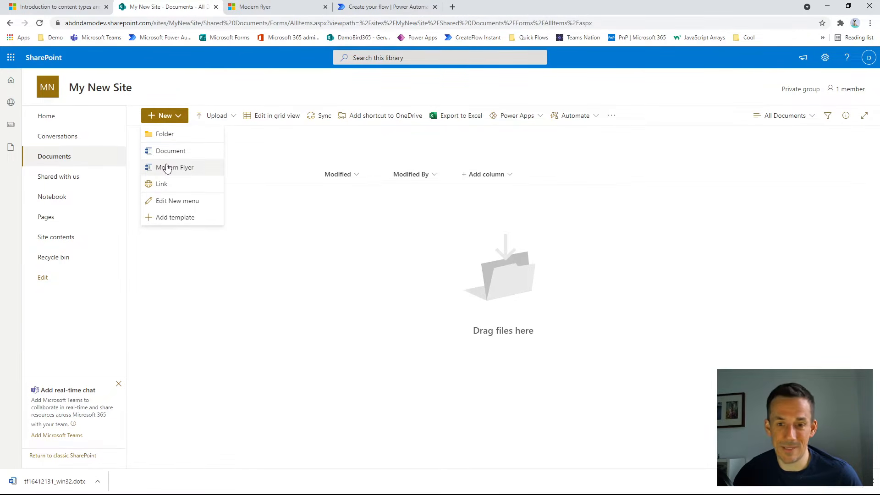
Open the advanced settings of the Modern Flyer content type from the Documents library's settings.
click(826, 58)
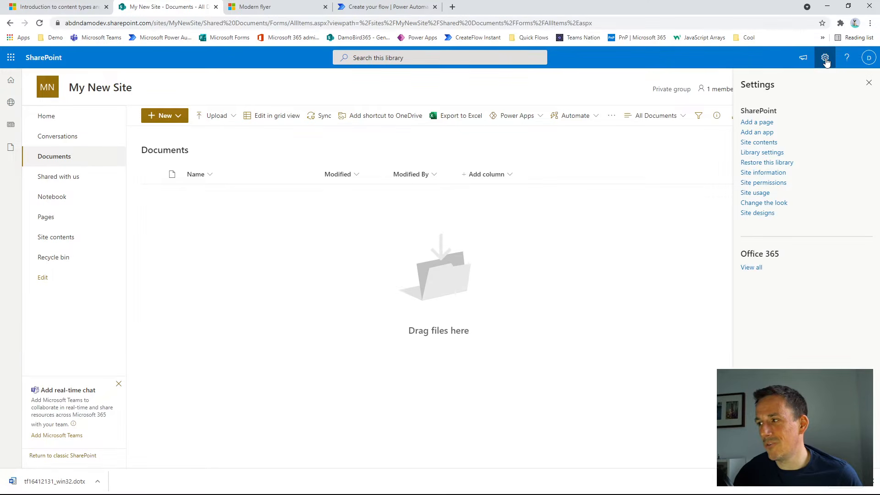
click(764, 154)
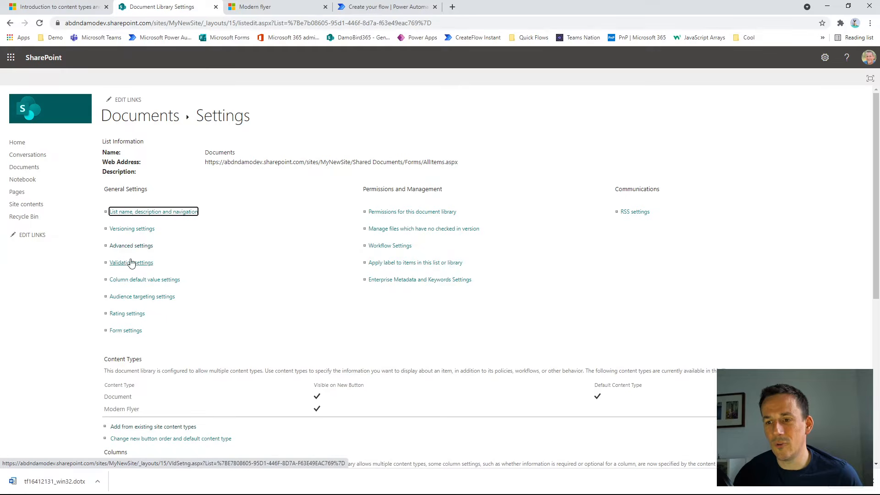
scroll(129, 402, down, 1)
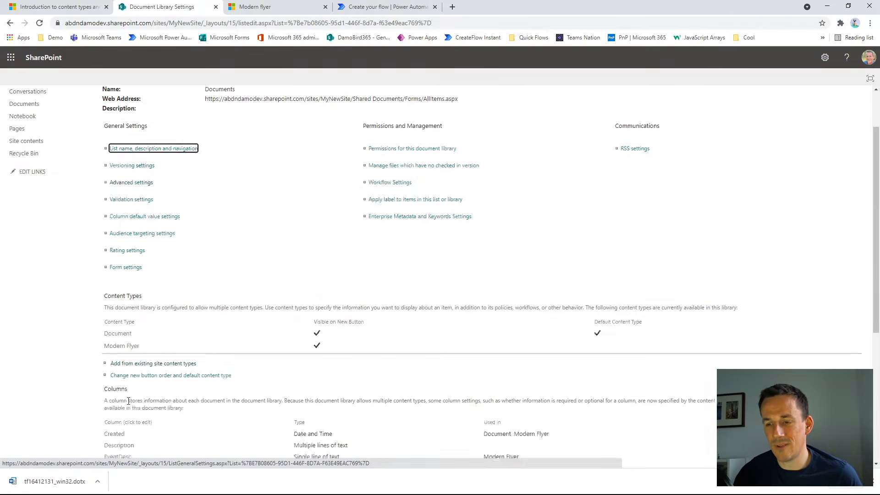
scroll(128, 402, down, 1)
click(122, 321)
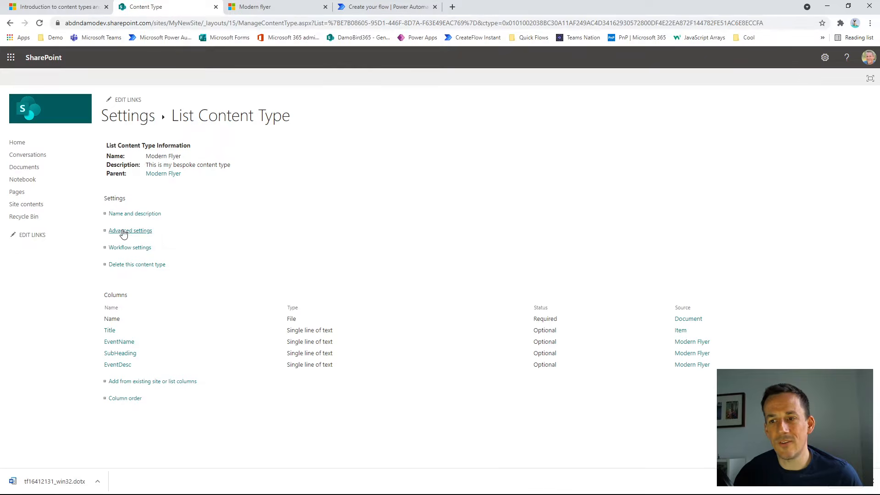
click(124, 232)
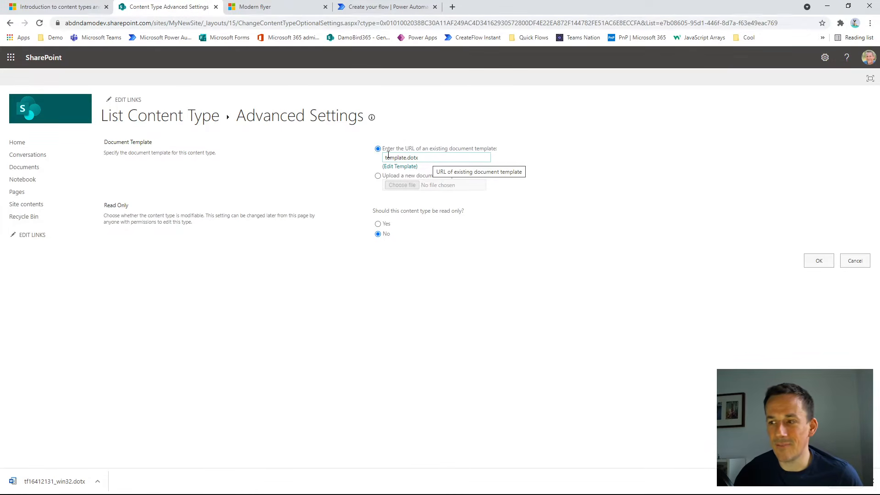
Upload Event Template.dotx as the new document template for the library's Modern Flyer content type and save.
click(378, 176)
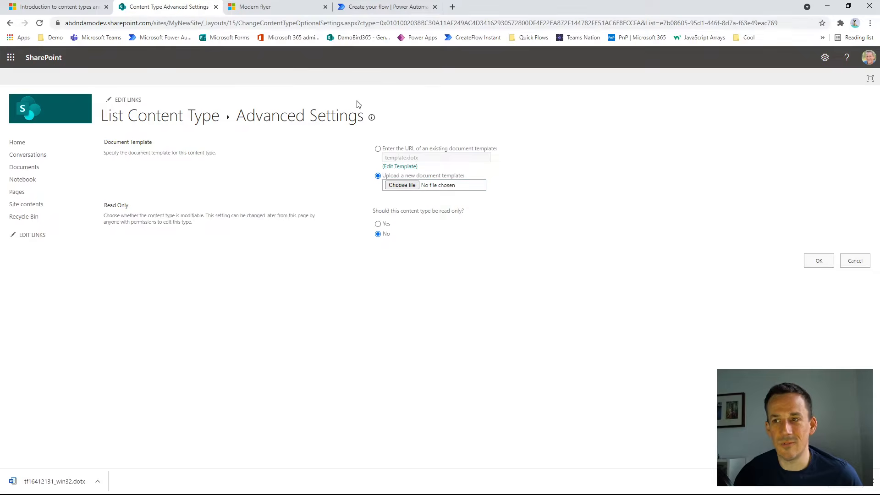
click(402, 185)
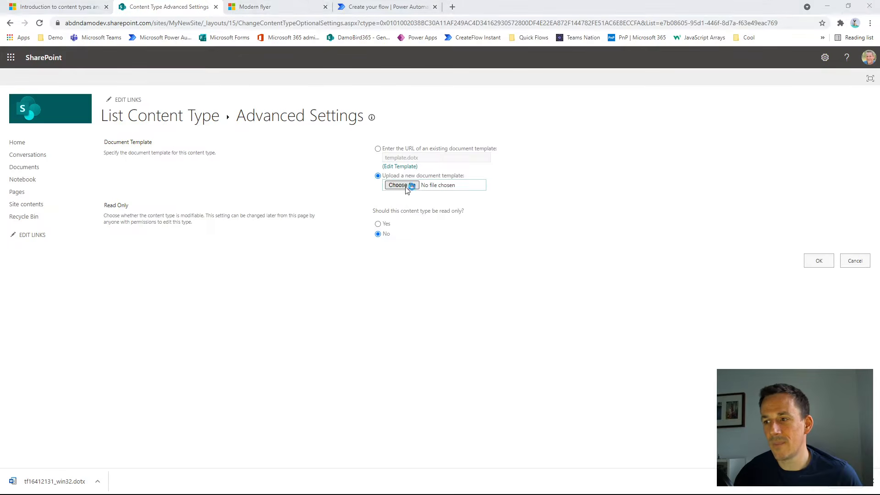
drag(430, 85, 431, 123)
double_click(157, 133)
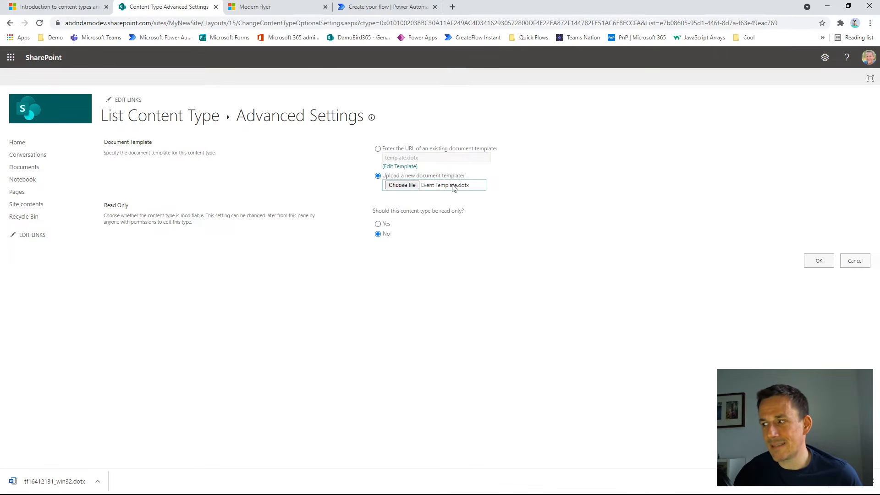
click(814, 260)
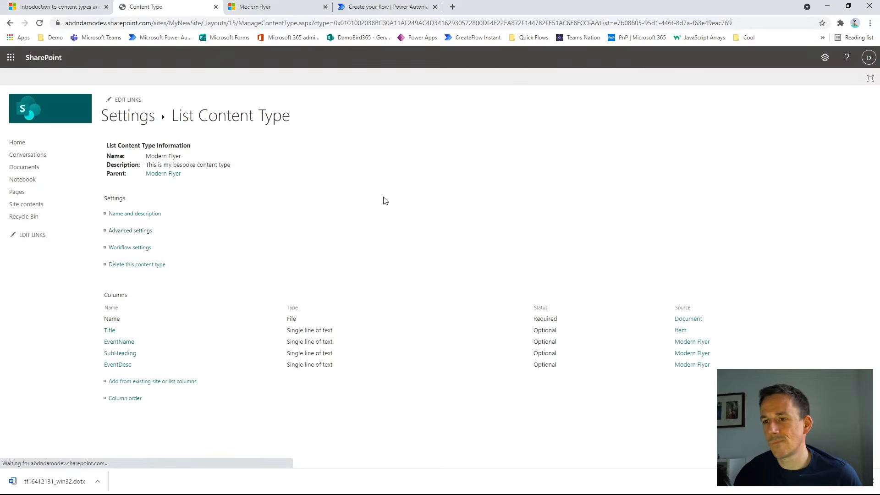
Create a new Modern Flyer document from the site's Documents library and accept opening the template as a standard document.
click(22, 168)
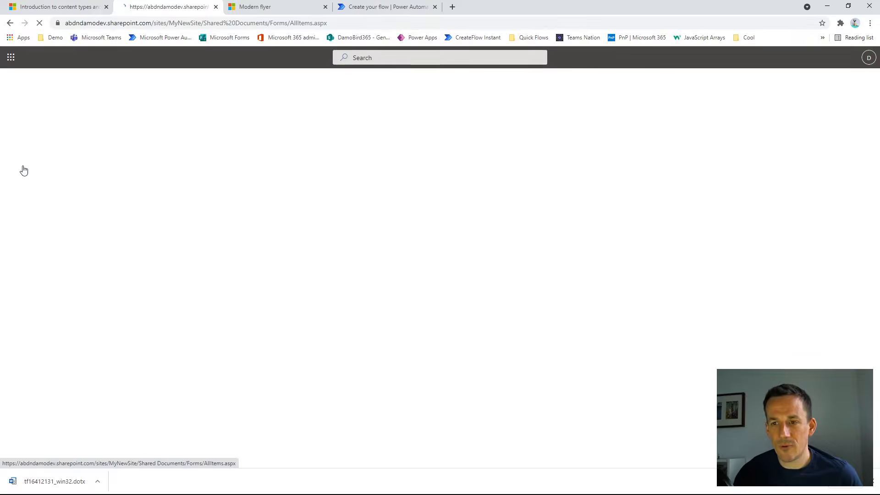
click(180, 118)
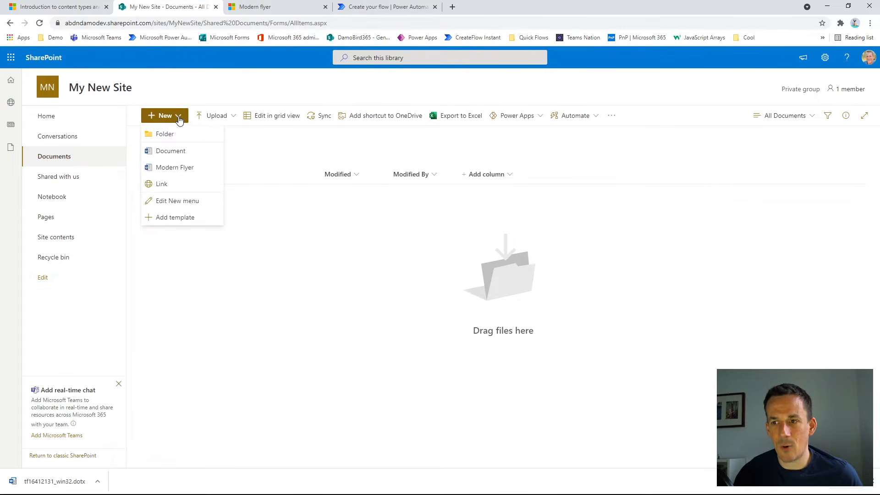
click(181, 170)
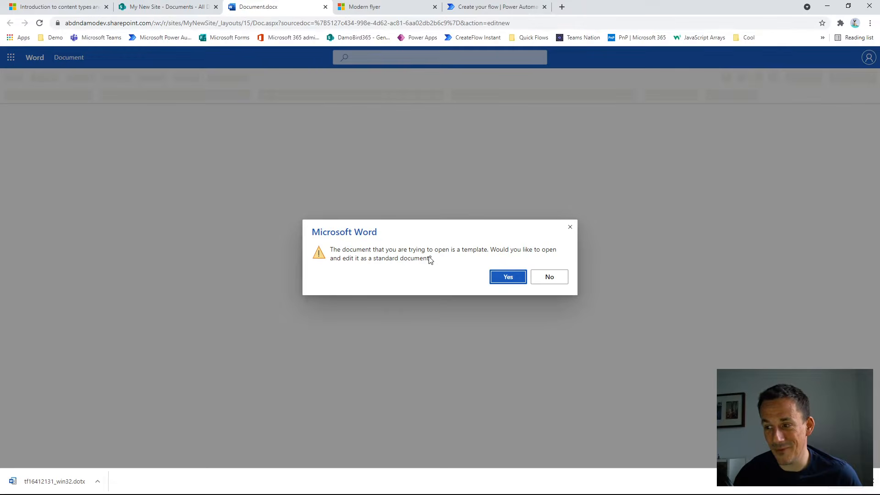
click(509, 277)
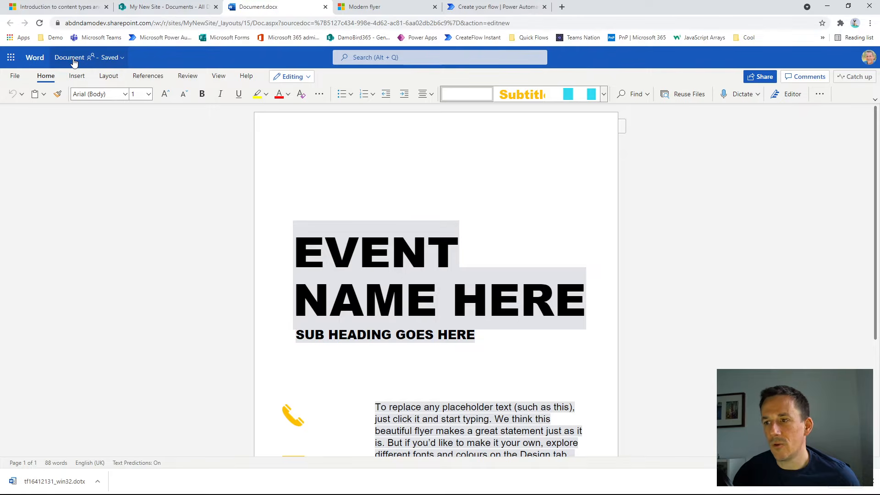
Open the new flyer document in the Word desktop app and maximize its window.
click(293, 77)
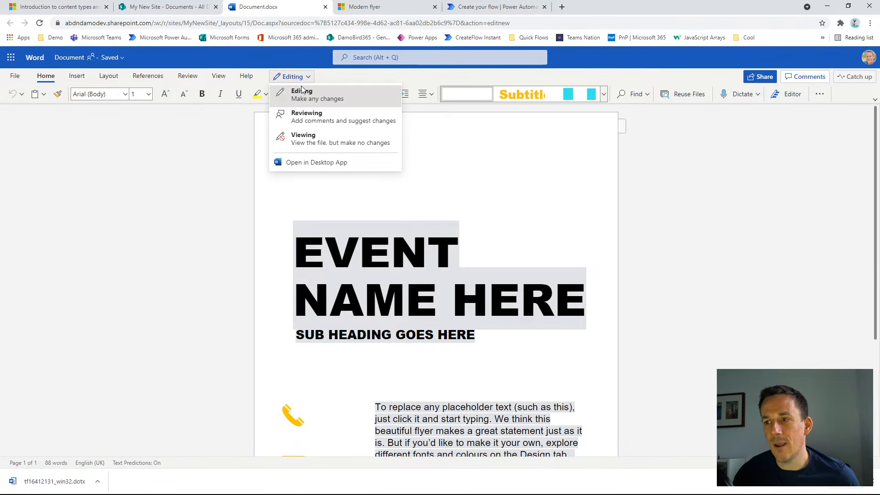
click(317, 164)
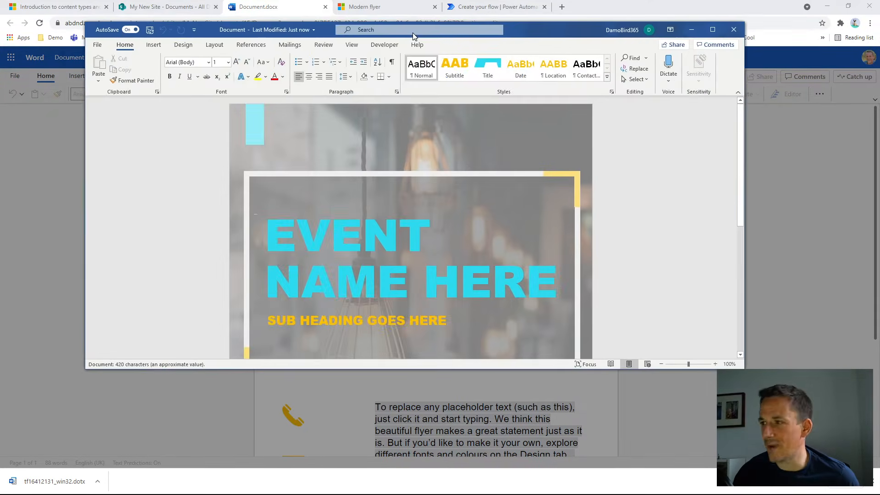
click(714, 29)
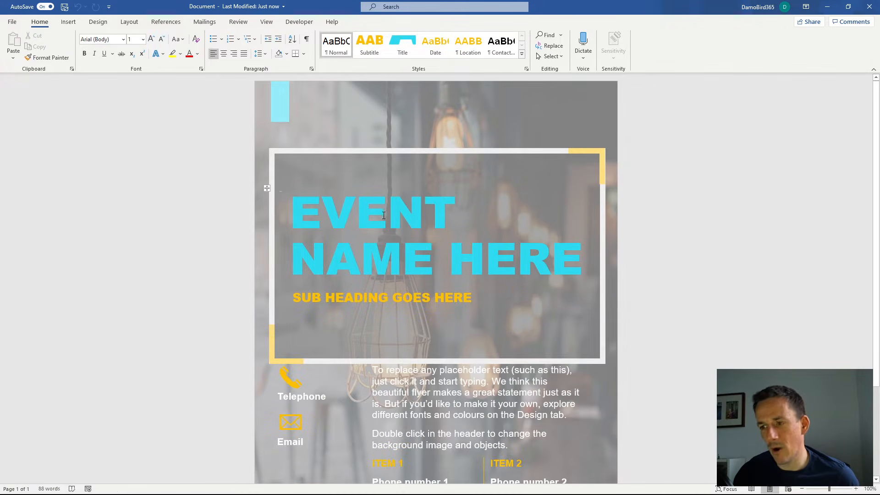
Replace the "Event Name Here" title placeholder with the EventName document property.
triple_click(503, 258)
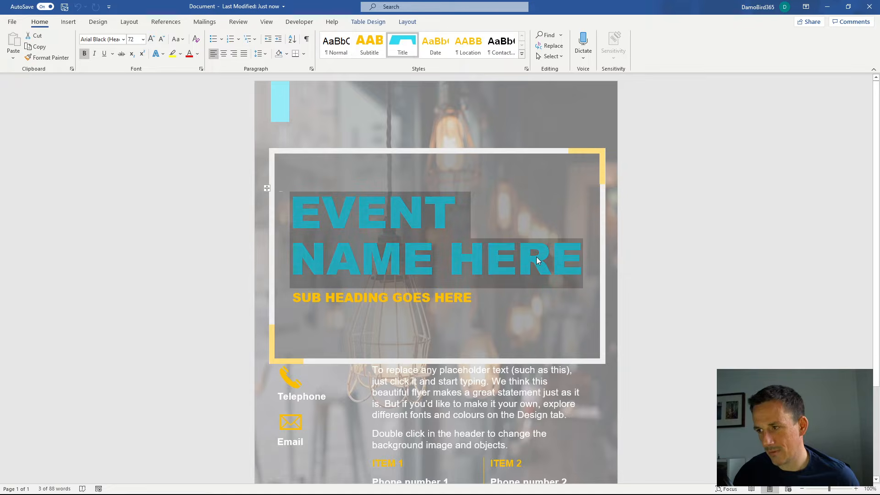
click(68, 22)
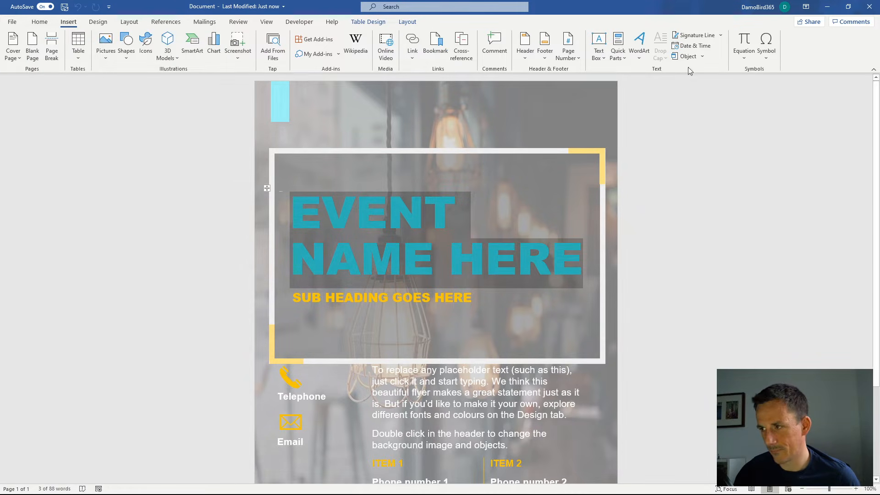
click(623, 56)
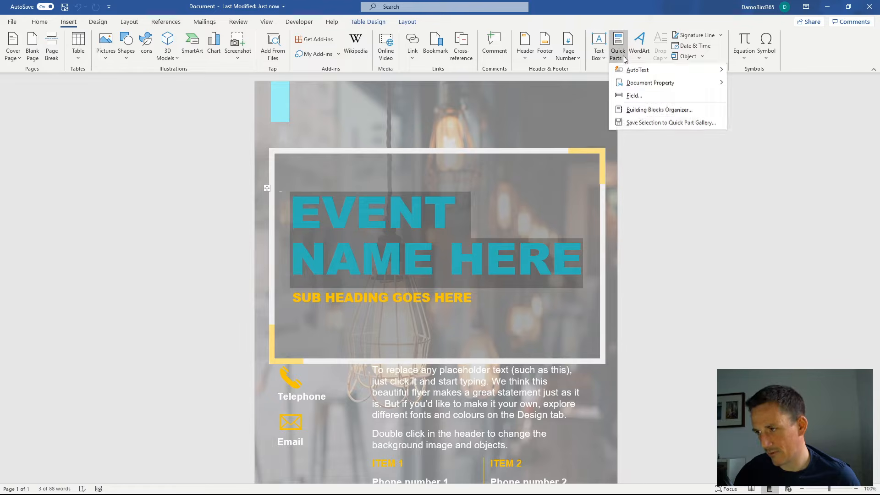
mouse_move(679, 87)
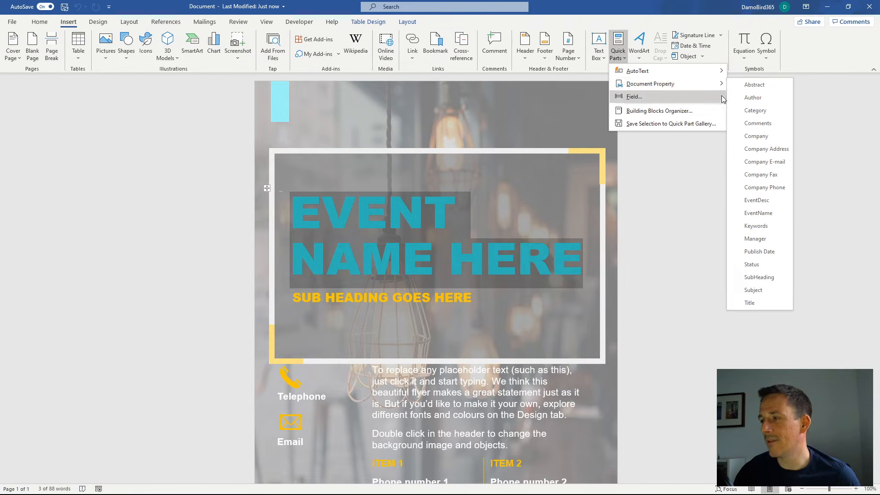
click(755, 213)
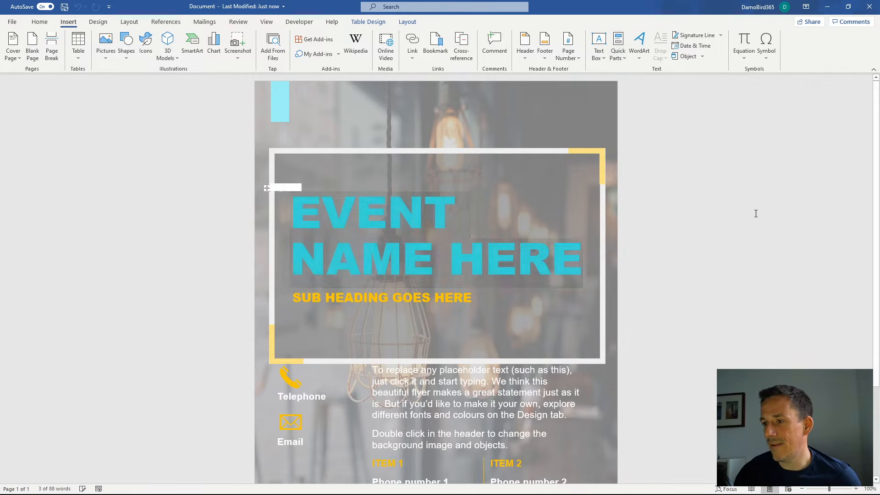
Set the font colour of the EventName field in the flyer title to a light turquoise theme colour.
right_click(367, 215)
click(431, 200)
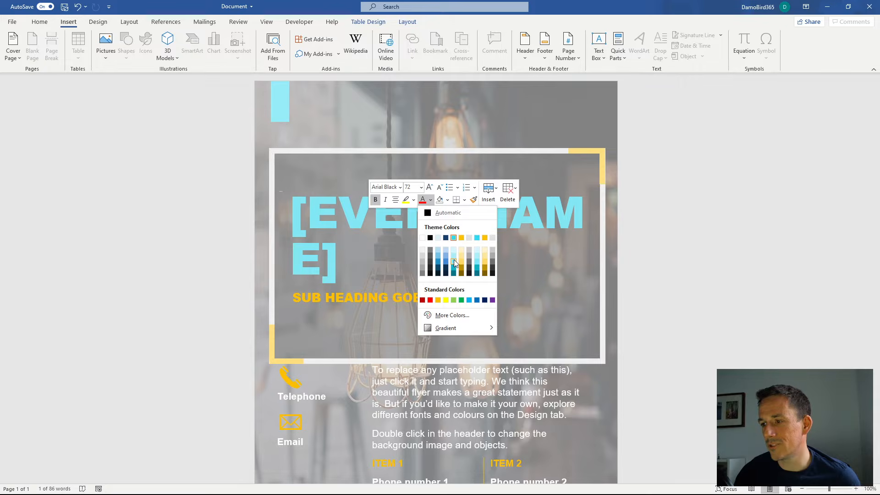
click(452, 259)
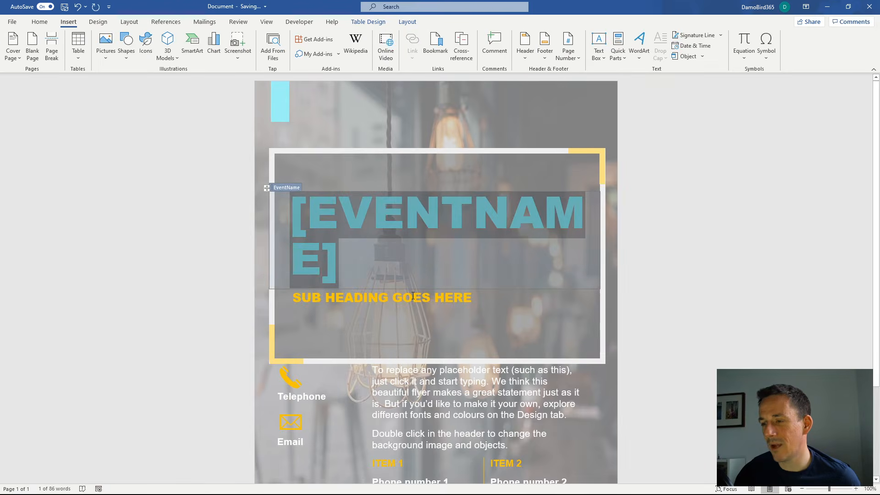
Replace the "Sub Heading Goes Here" placeholder below the title with the SubHeading document property.
click(469, 300)
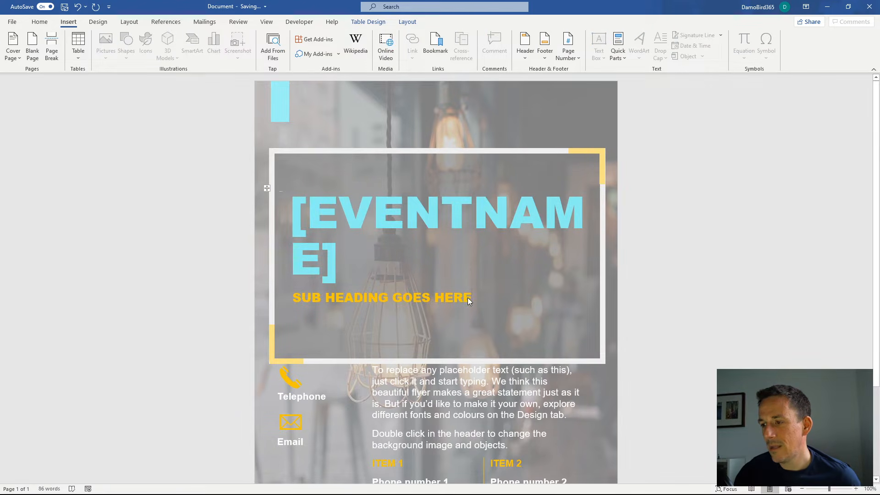
click(469, 299)
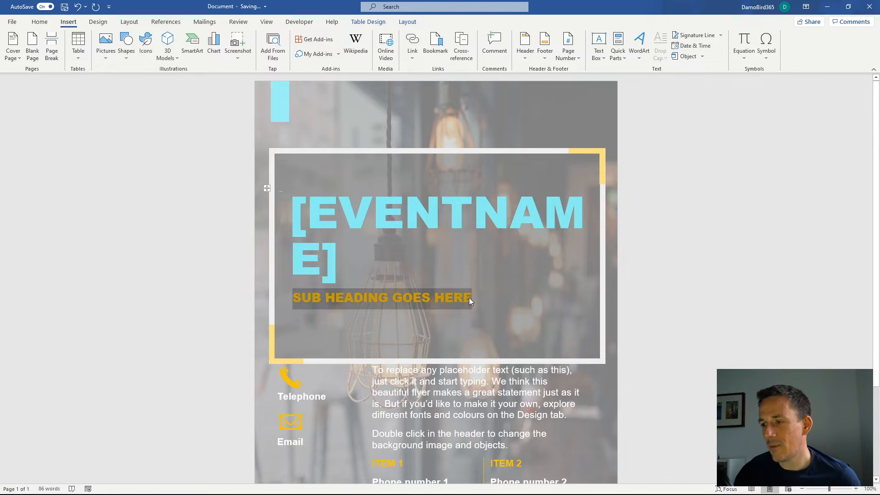
click(618, 59)
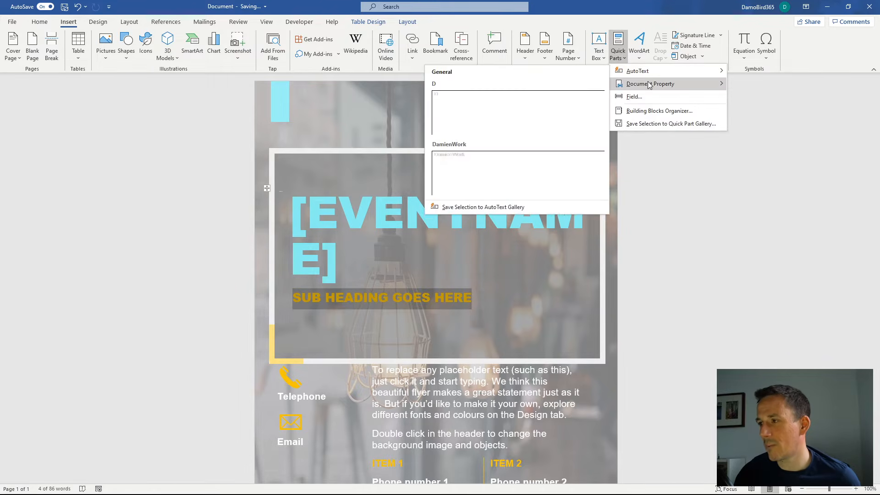
mouse_move(649, 84)
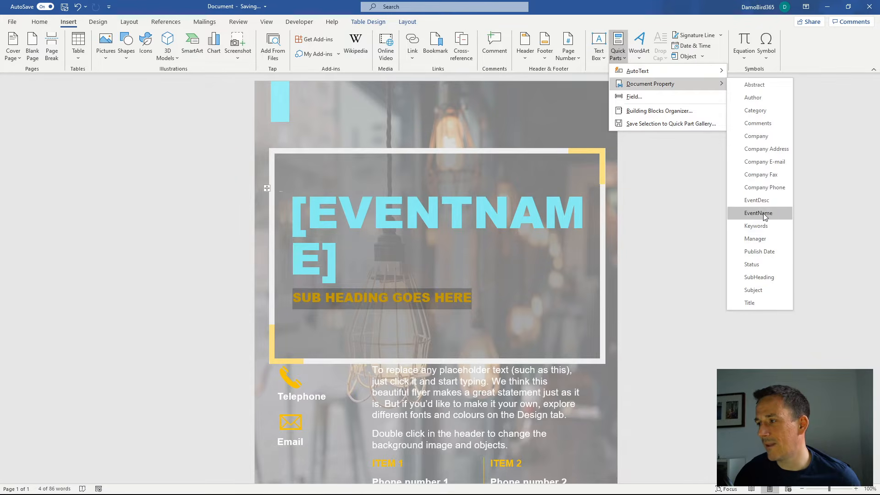
click(766, 277)
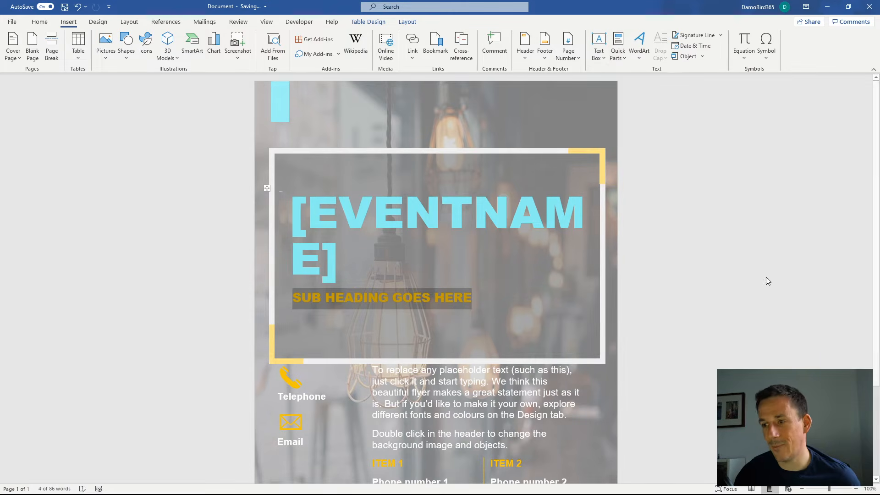
Set the font colour of the SubHeading field to the standard orange colour.
right_click(338, 300)
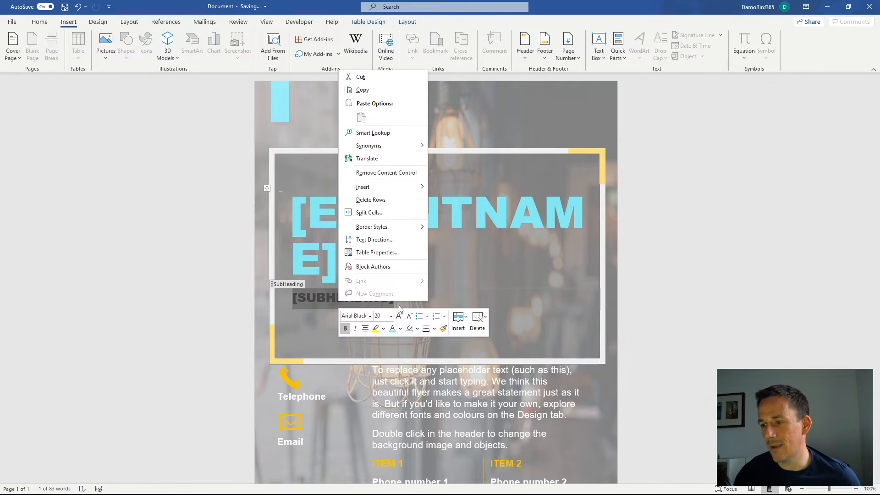
click(400, 328)
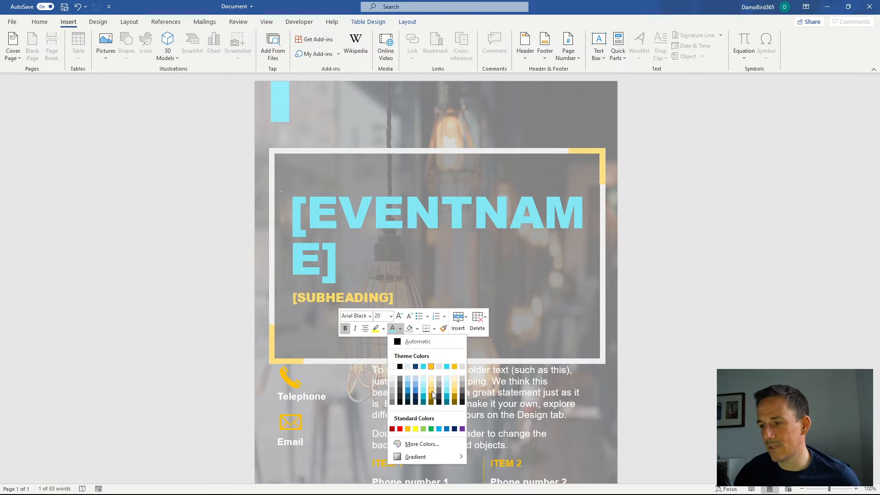
click(408, 432)
click(494, 274)
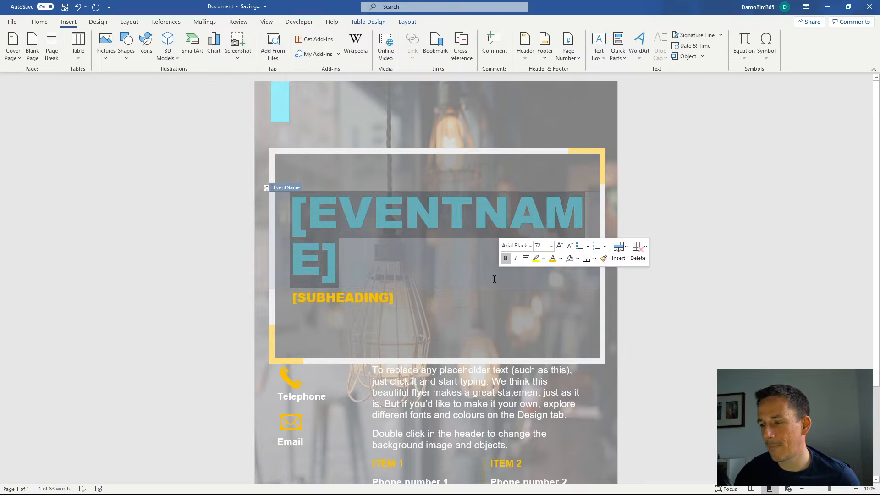
Delete the body placeholder text beside the contact icons and insert the EventDesc document property in its place.
click(447, 404)
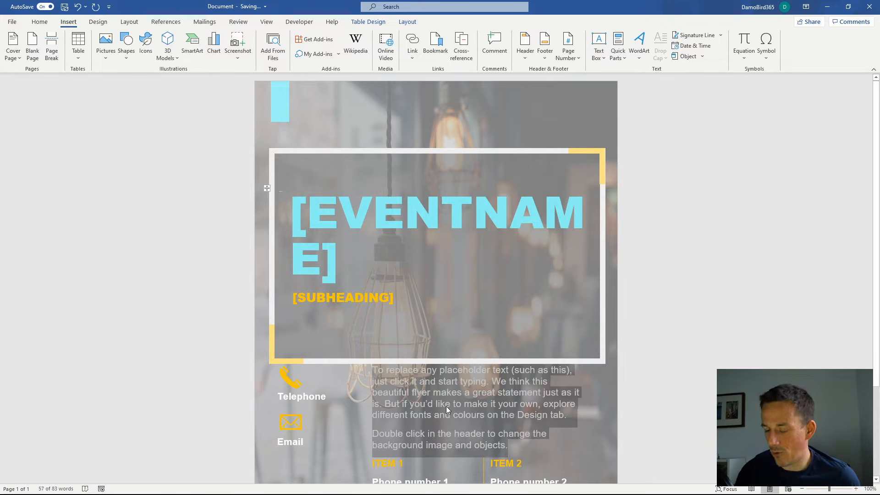
key(Delete)
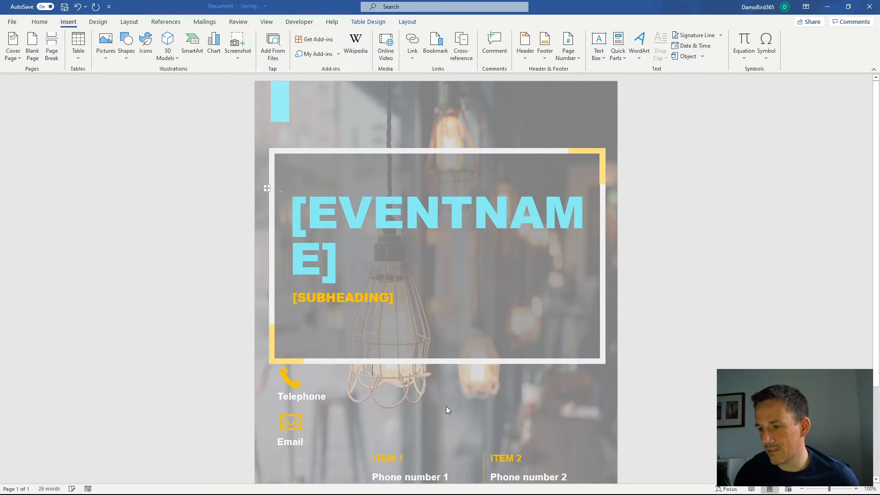
click(618, 52)
mouse_move(658, 87)
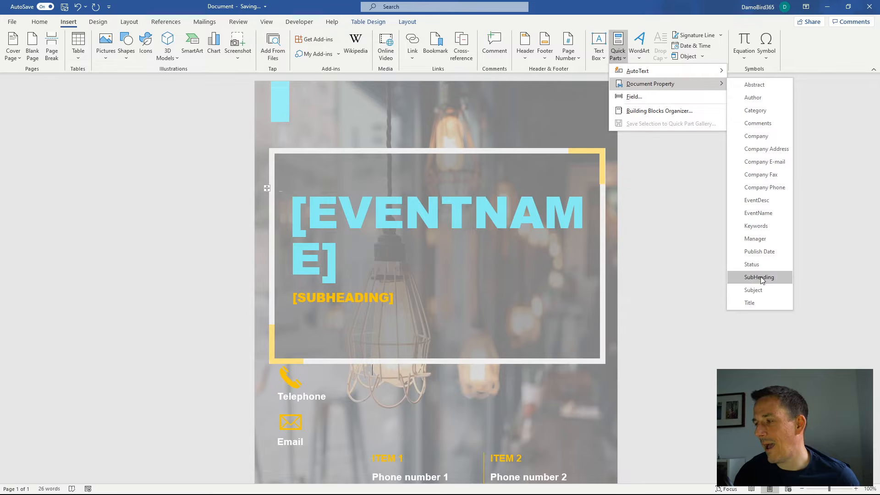
click(762, 202)
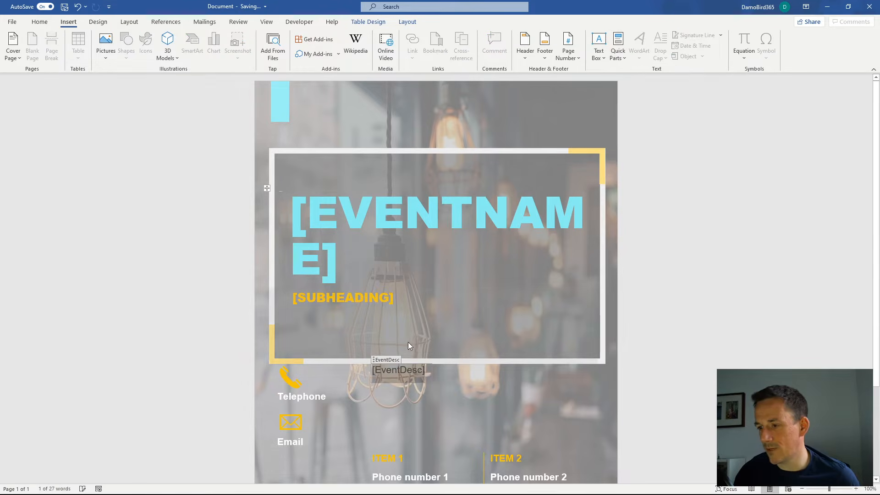
Set the font colour of the EventDesc field to white and select the EventName field in the title.
click(390, 372)
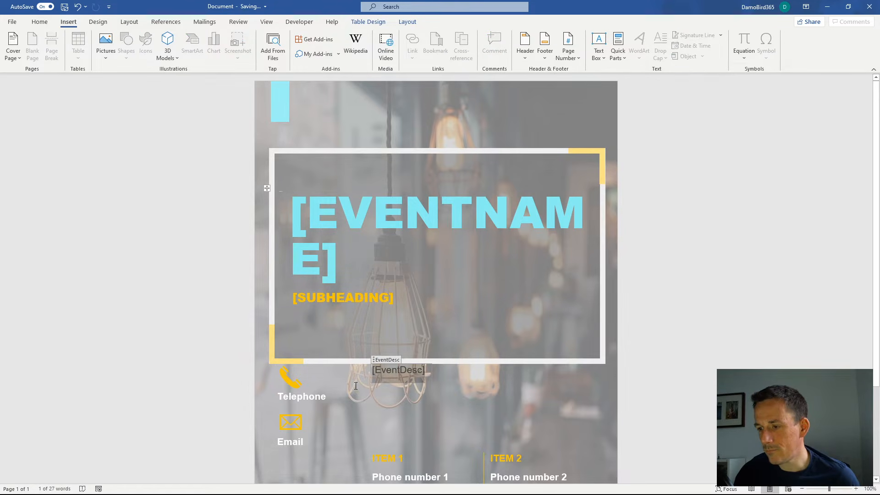
right_click(389, 370)
click(452, 398)
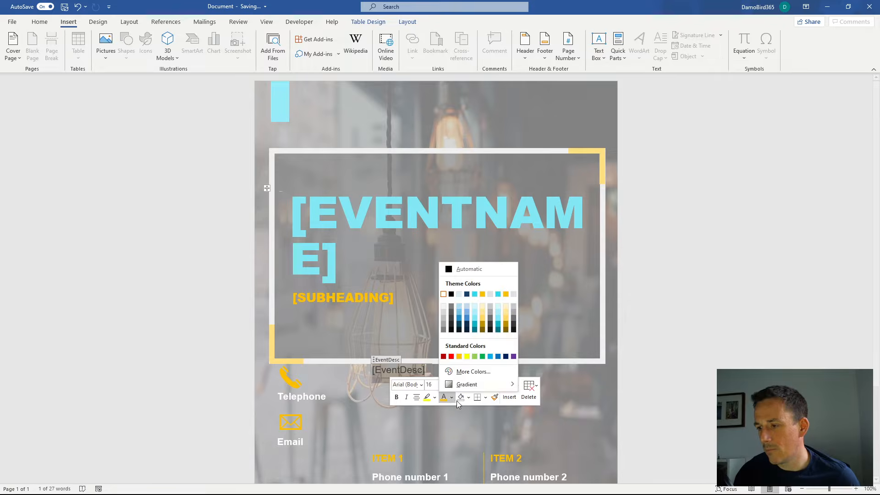
click(444, 294)
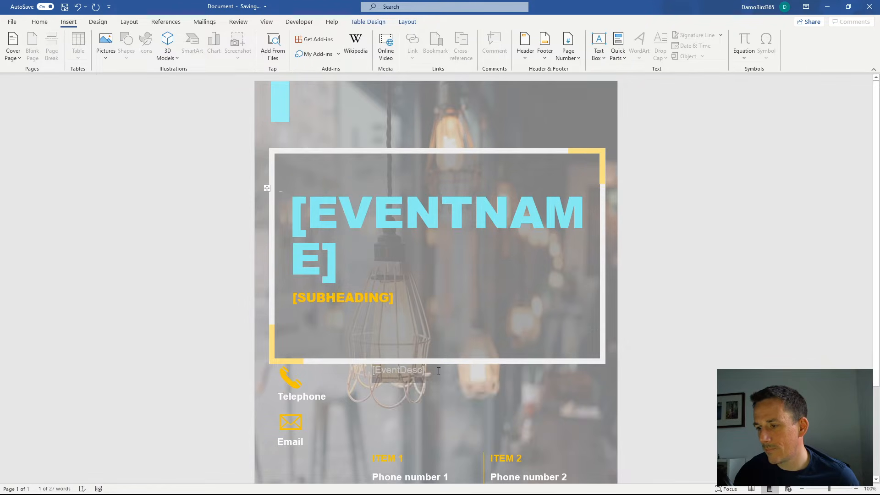
click(416, 276)
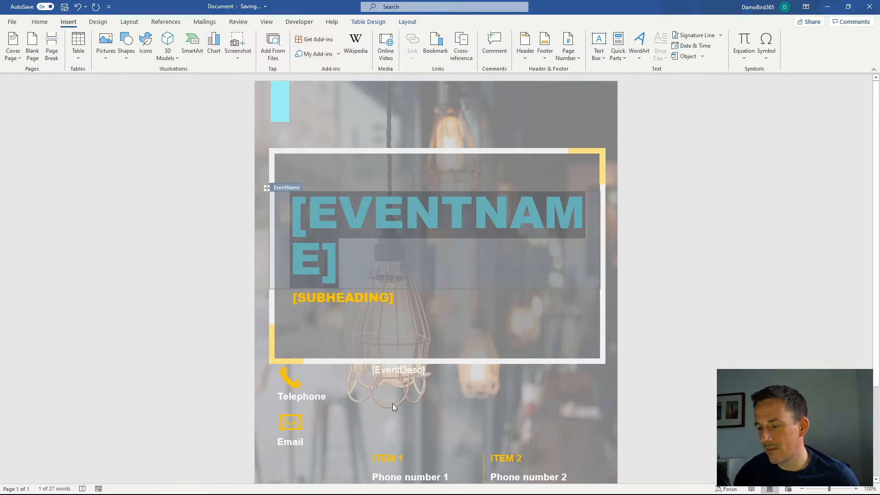
click(295, 189)
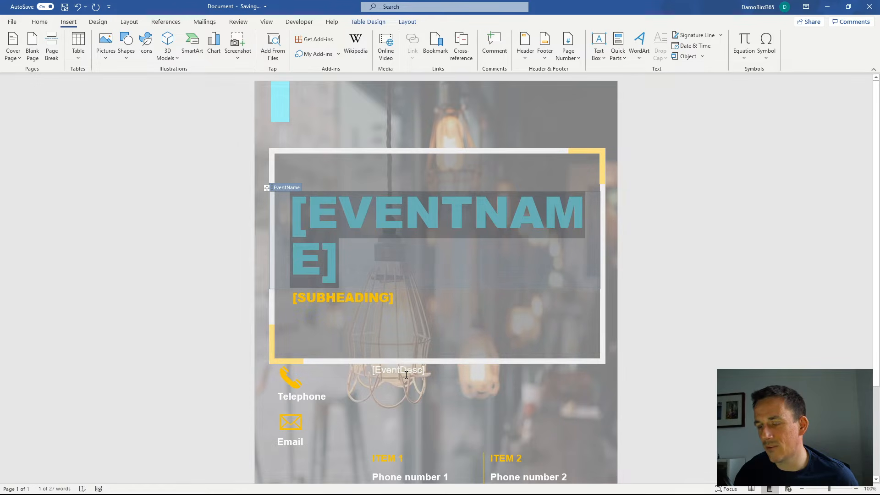
Rename the flyer document as EventFlyer, keeping it in Shared Documents.
click(223, 8)
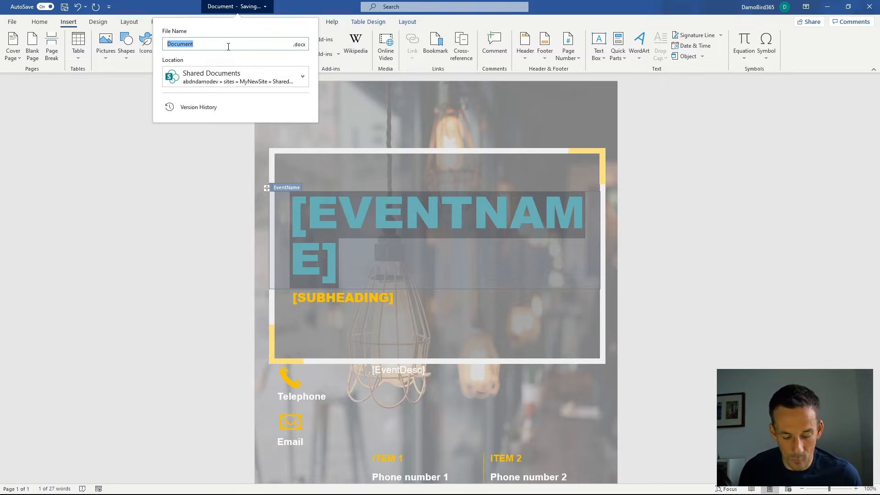
text(Eve)
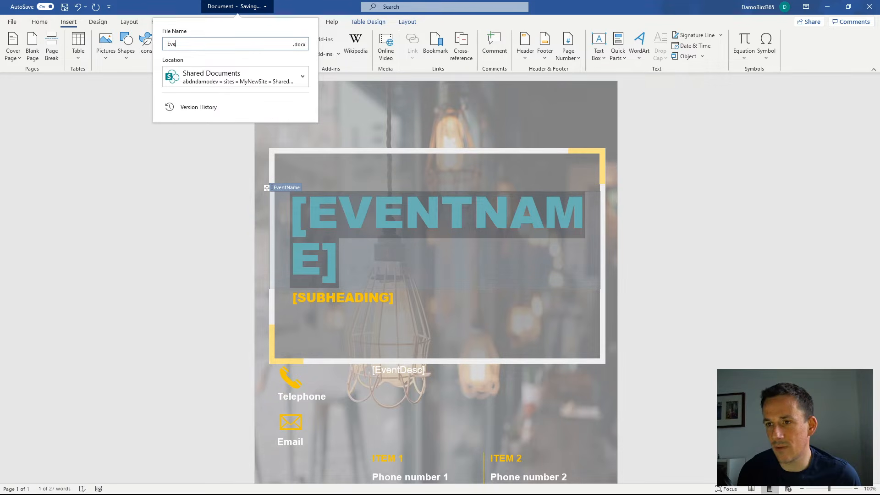
text(ntFlyter)
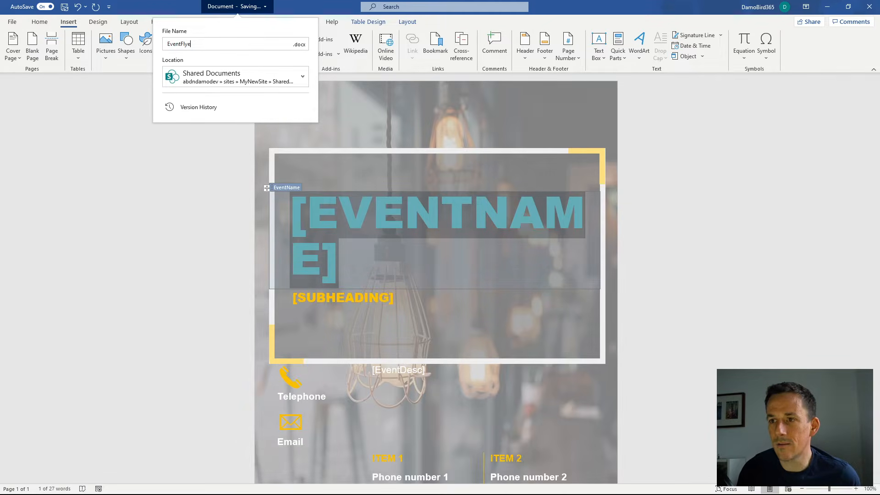
text(r)
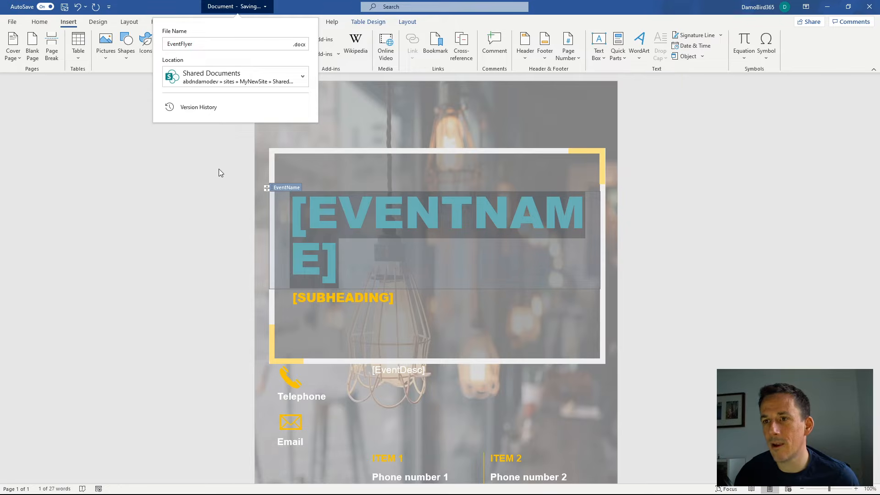
key(Return)
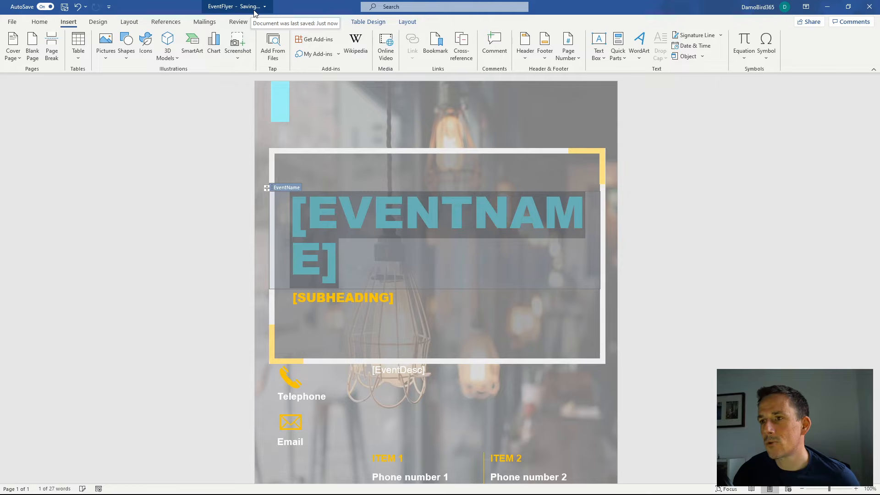
Close the flyer in desktop Word and its browser copy to return to the site's Documents library.
click(870, 8)
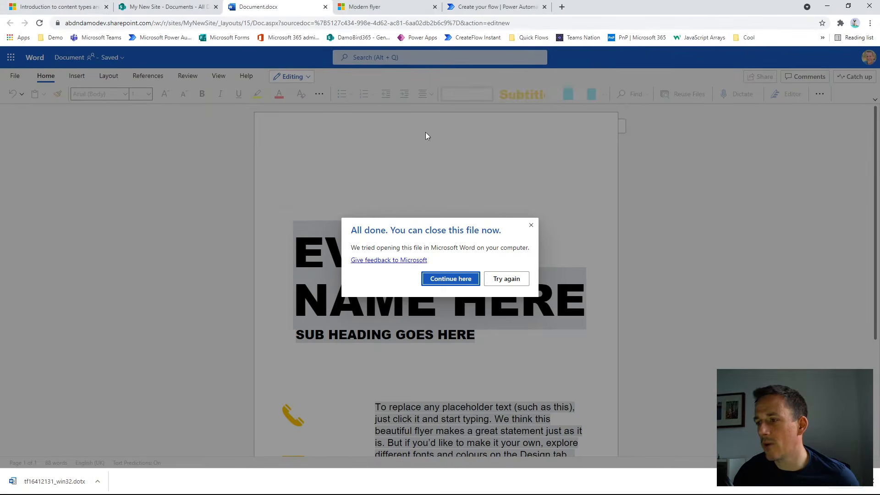
click(532, 226)
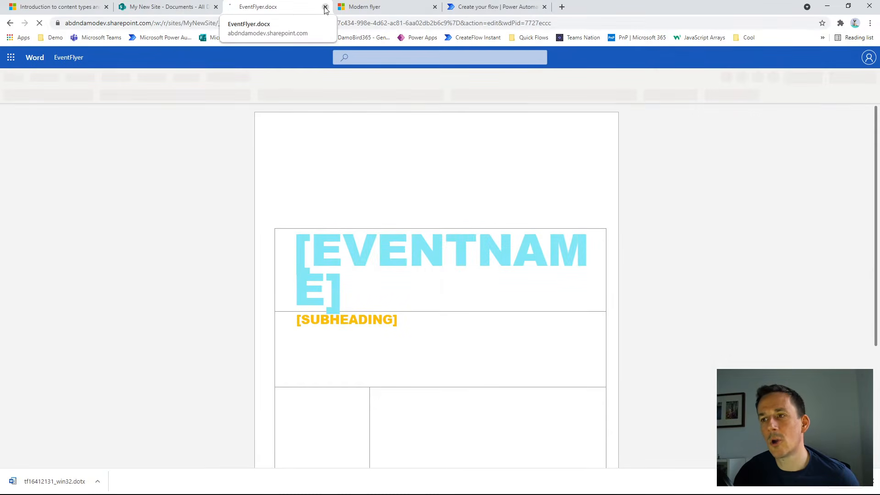
click(326, 7)
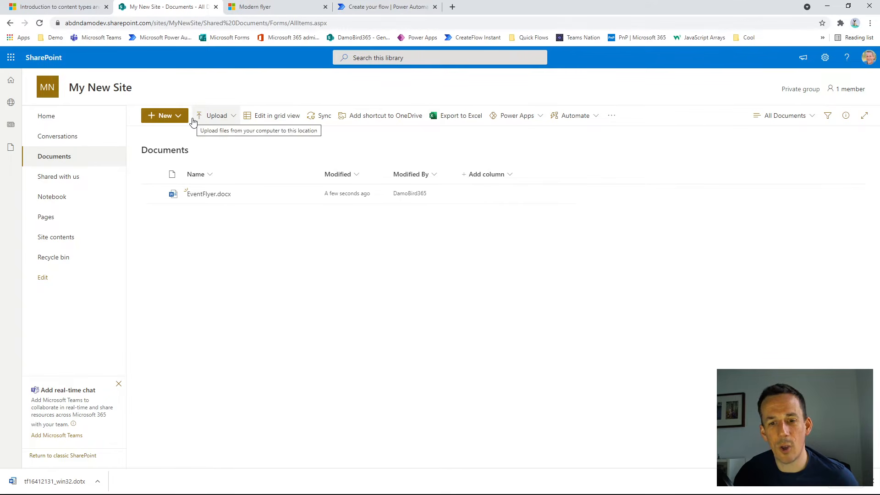
Show the EventName, SubHeading and EventDesc columns in the Documents library view and apply the change.
click(510, 174)
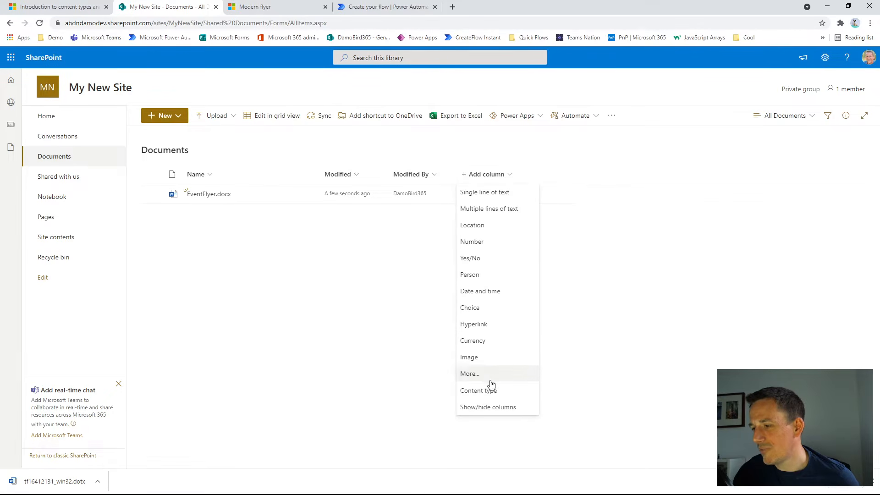
click(497, 407)
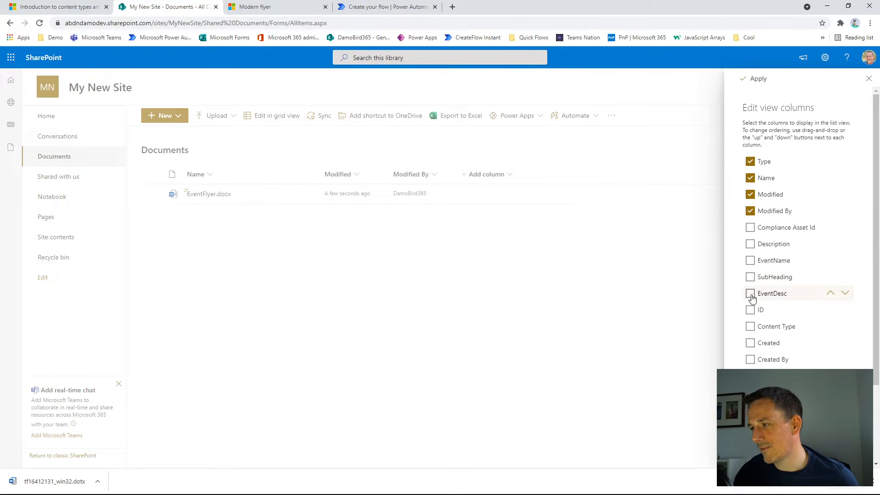
click(751, 260)
click(751, 277)
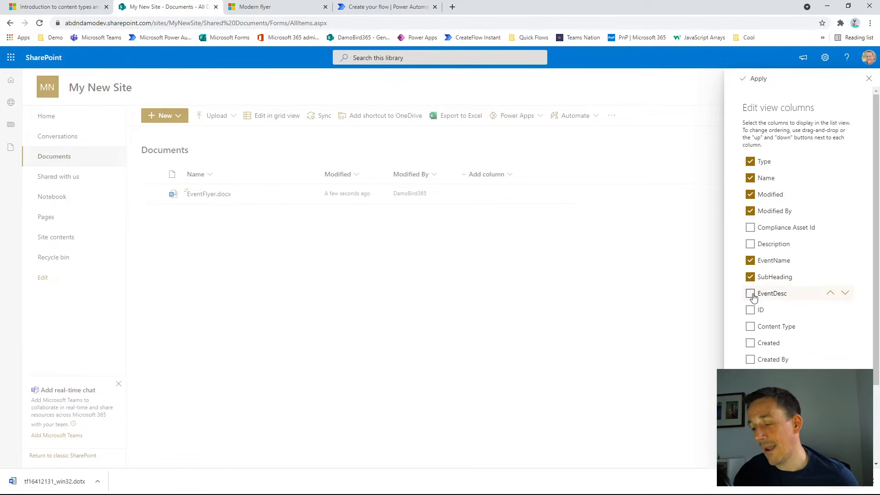
click(750, 294)
scroll(781, 353, down, 2)
scroll(781, 321, up, 2)
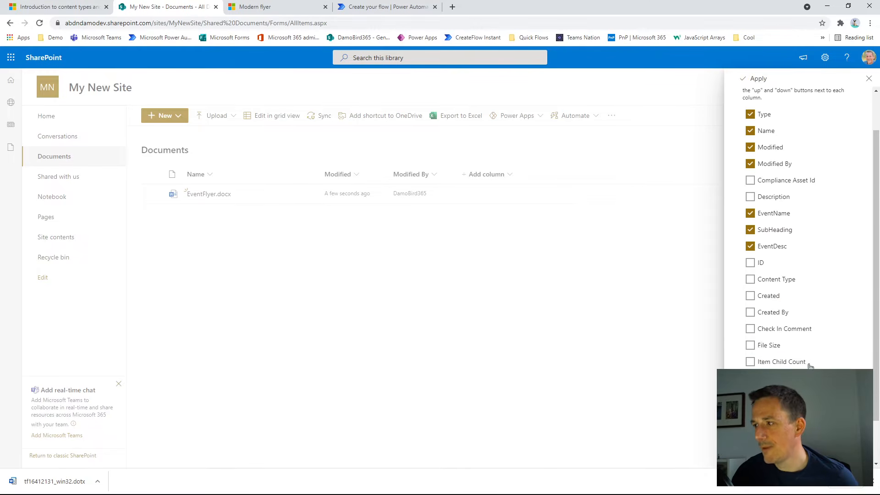
click(756, 80)
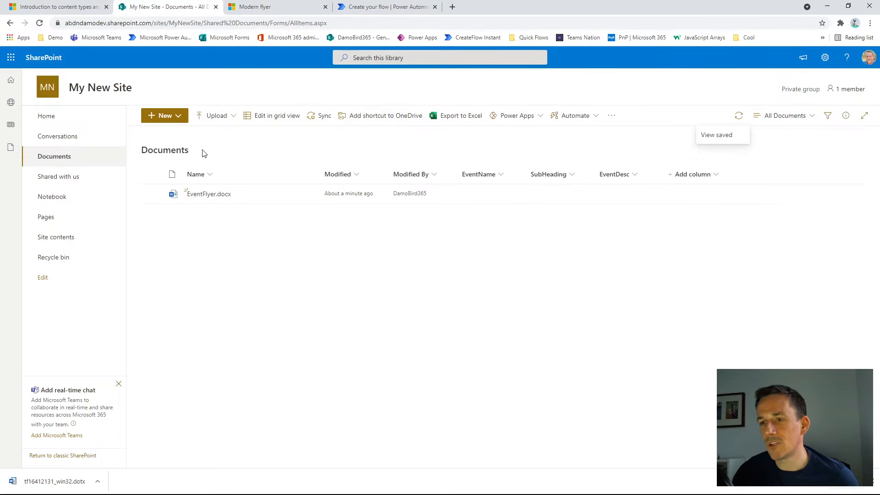
Create a new standard Document in the library with the text "Test test" and close it.
click(178, 117)
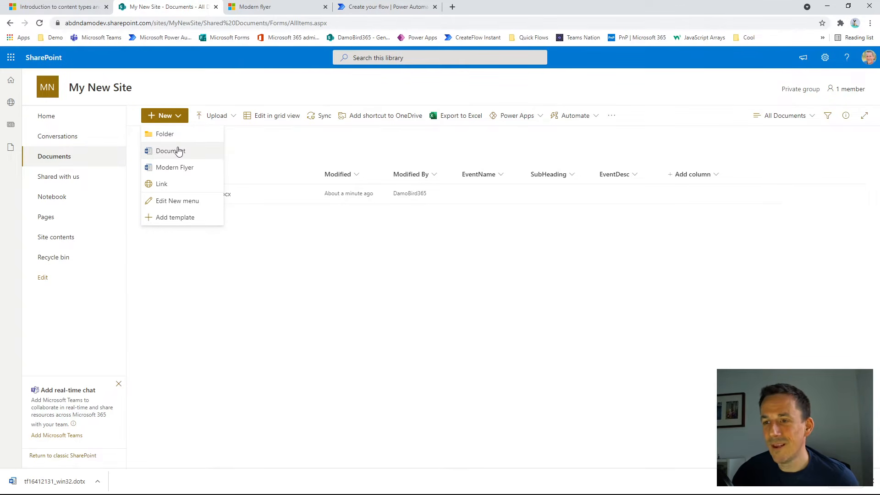
click(178, 151)
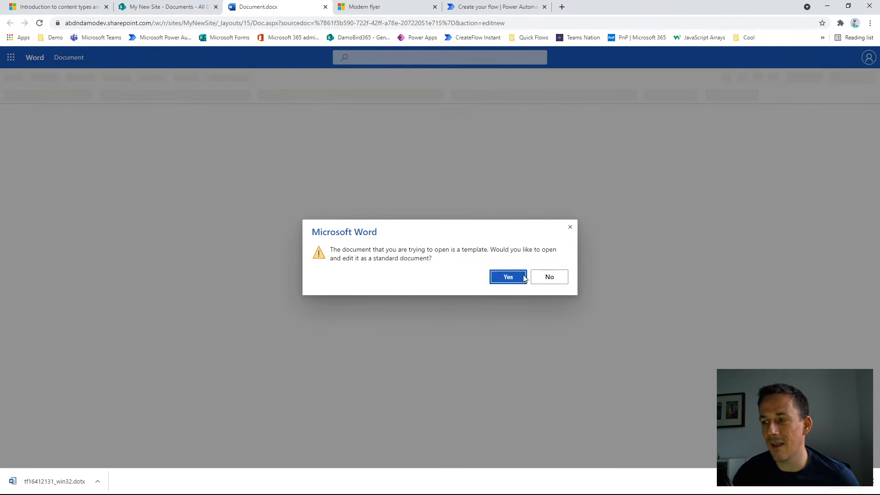
click(508, 276)
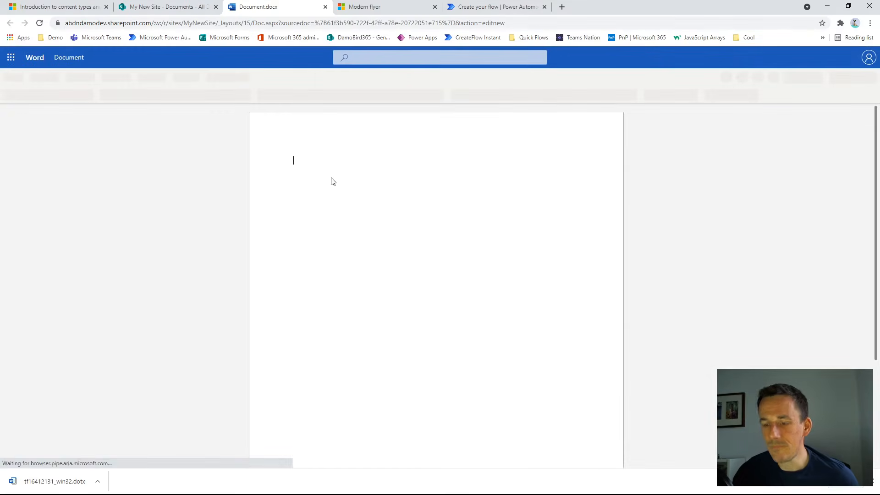
text(Test te)
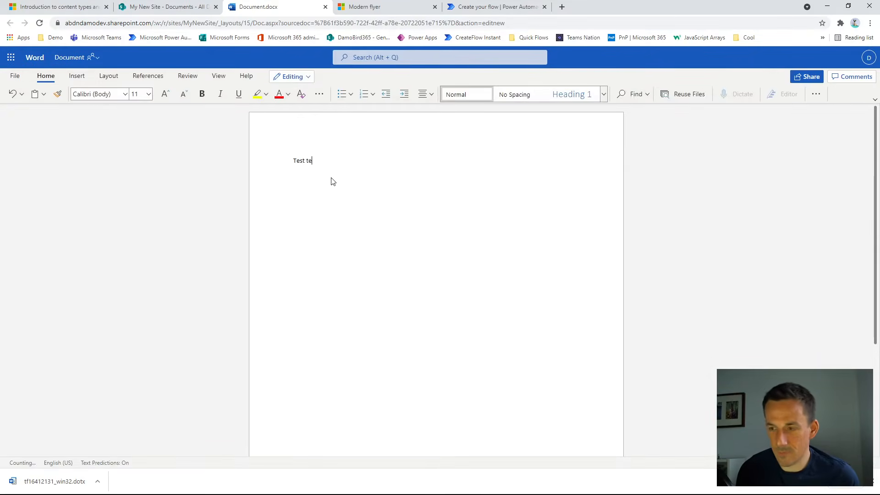
text(st)
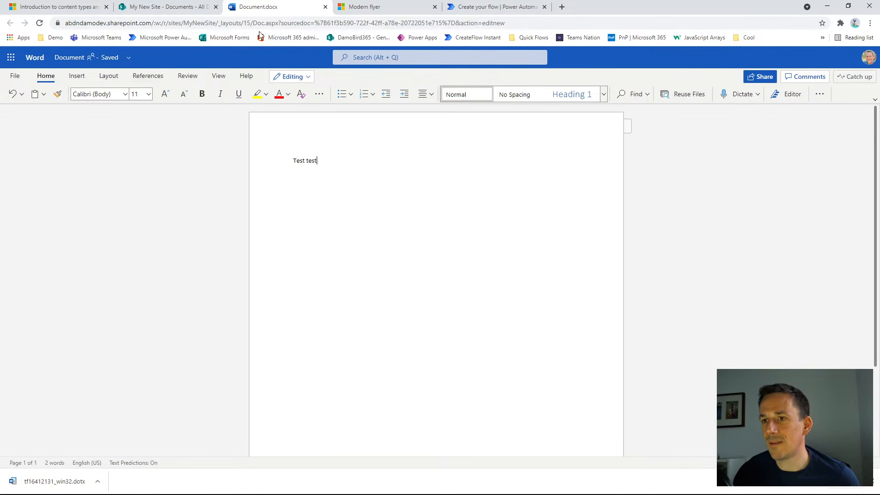
click(326, 7)
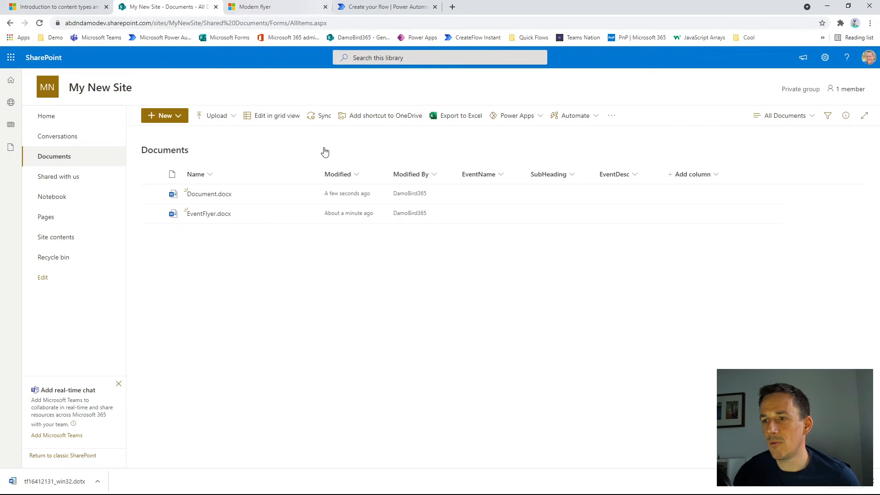
Inspect the details of Document.docx and all its editable properties, leaving the edit form without saving.
click(153, 194)
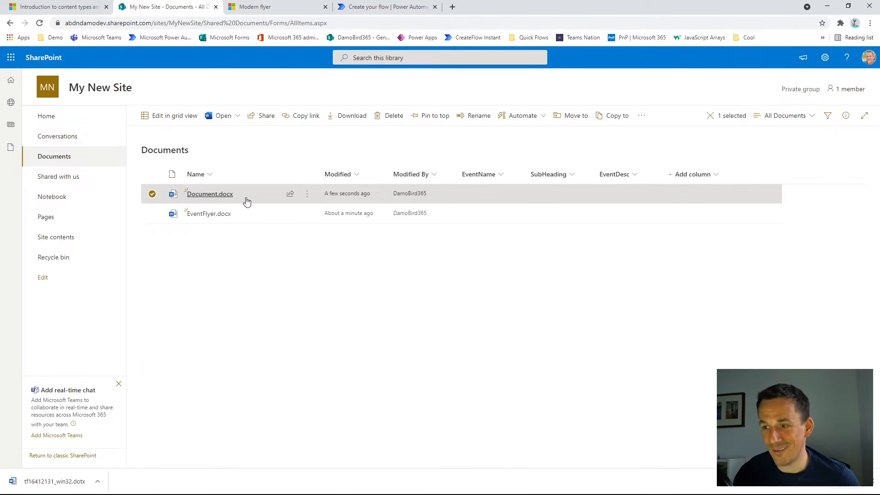
click(307, 195)
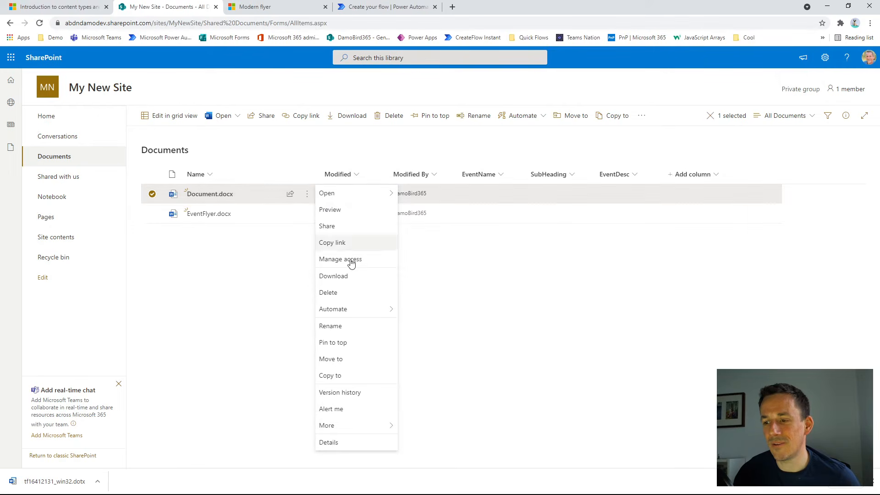
click(354, 443)
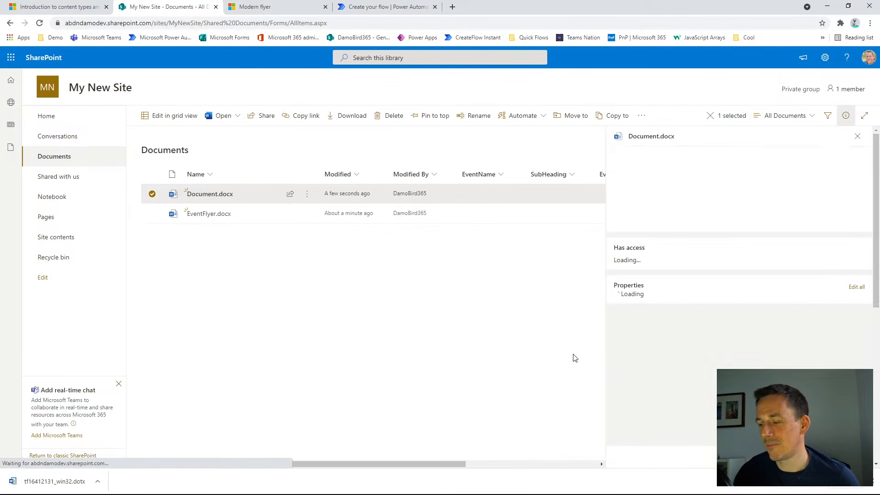
scroll(678, 331, down, 1)
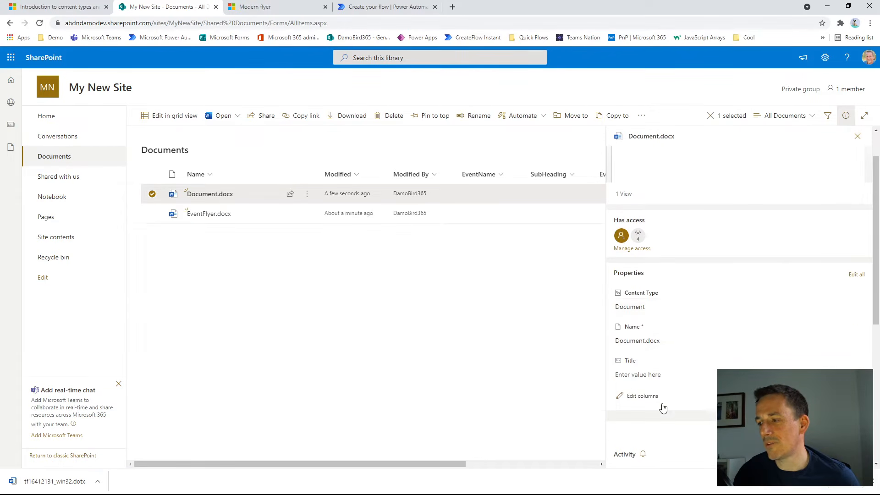
click(852, 276)
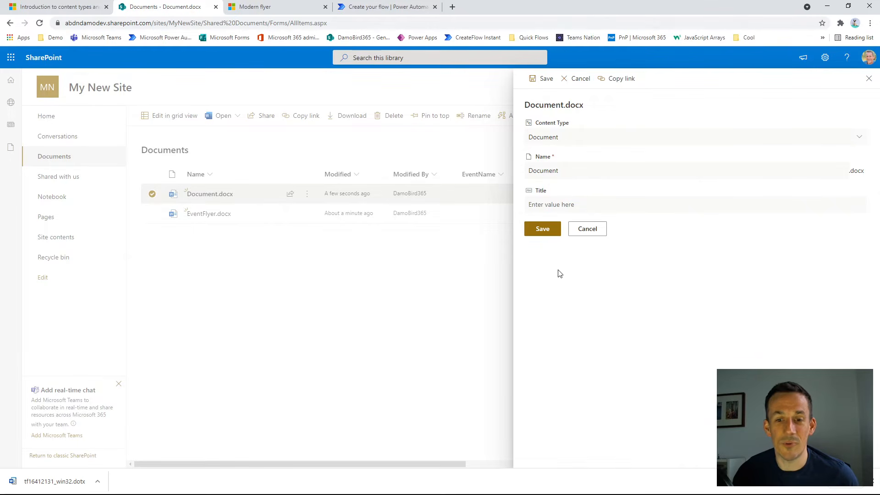
click(593, 234)
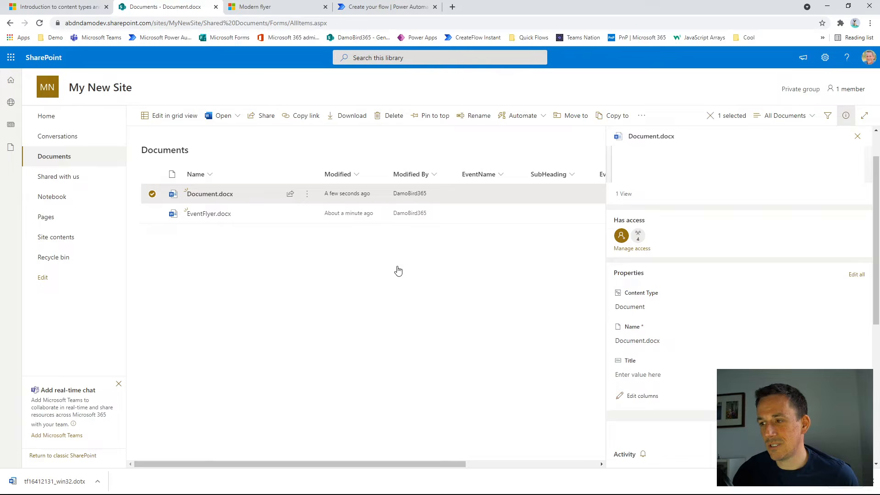
Examine the content type and properties of EventFlyer.docx in its details for comparison with Document.docx.
click(377, 252)
click(308, 214)
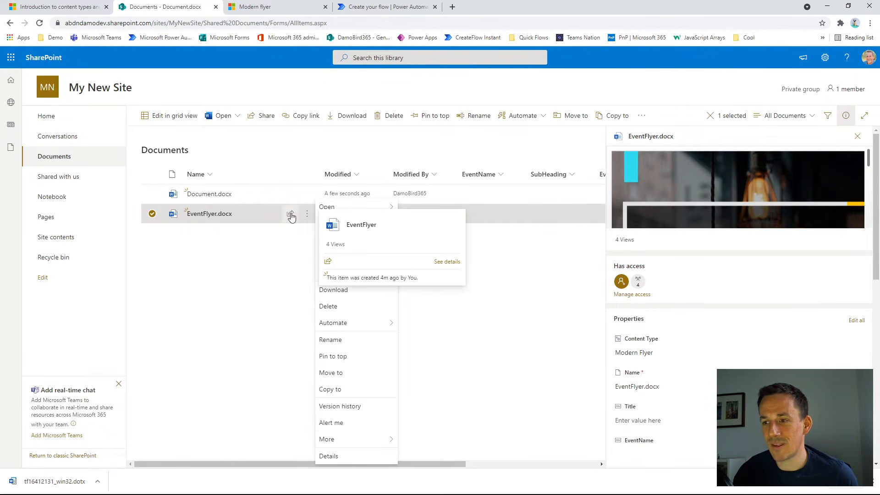
click(369, 464)
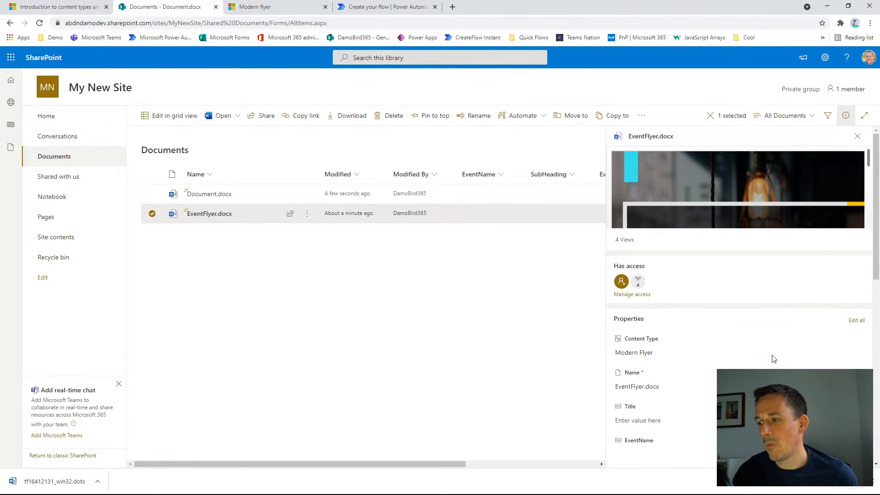
scroll(739, 319, down, 2)
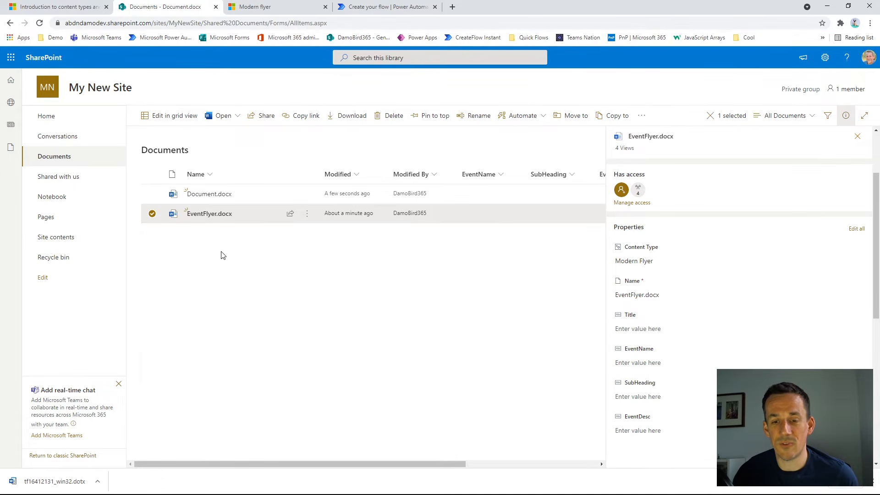
mouse_move(207, 195)
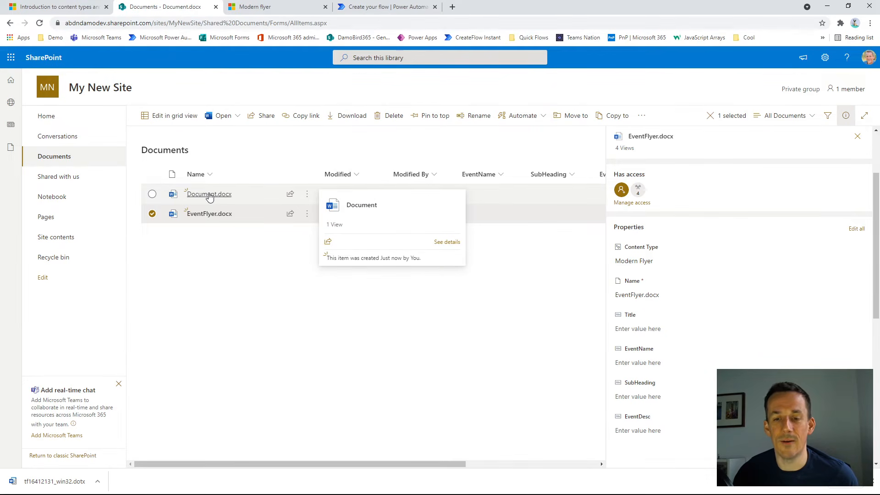
click(261, 327)
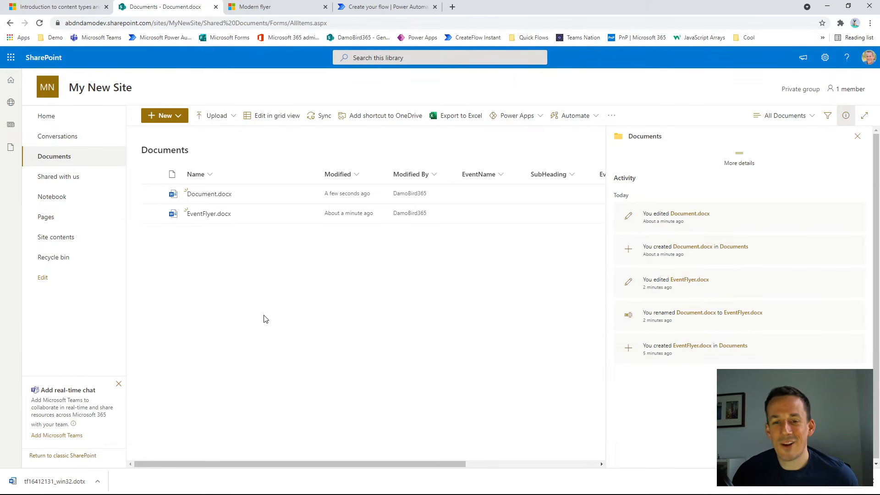
mouse_move(197, 216)
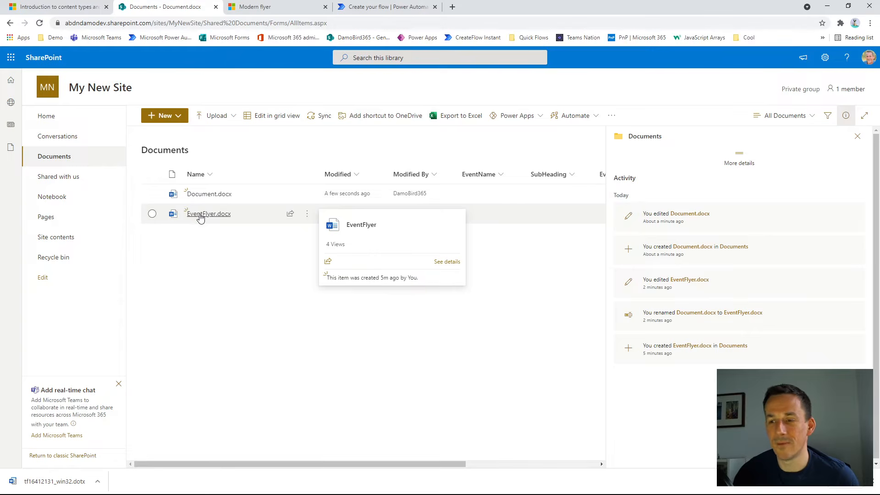
Switch to the untitled manually triggered flow in Power Automate.
click(383, 7)
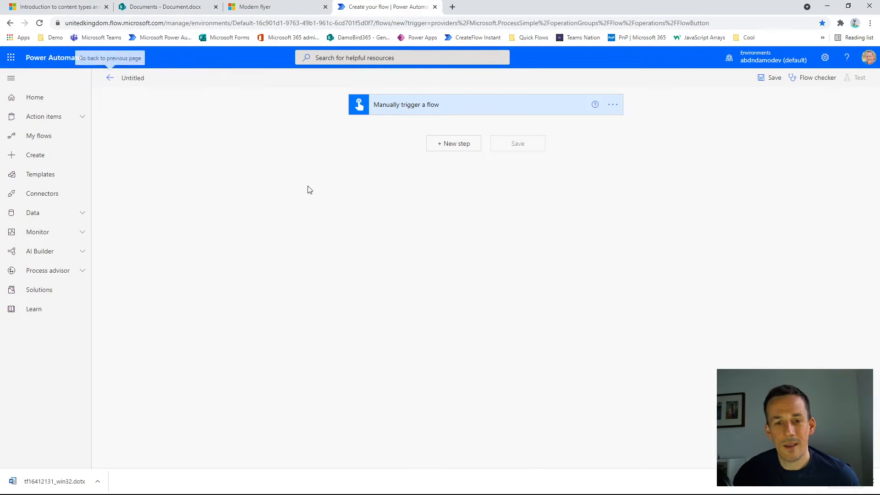
click(459, 145)
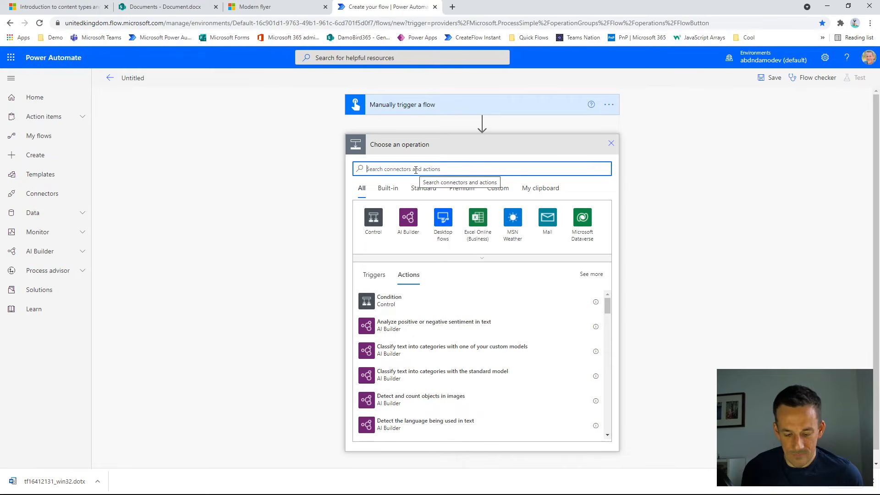
text(get file)
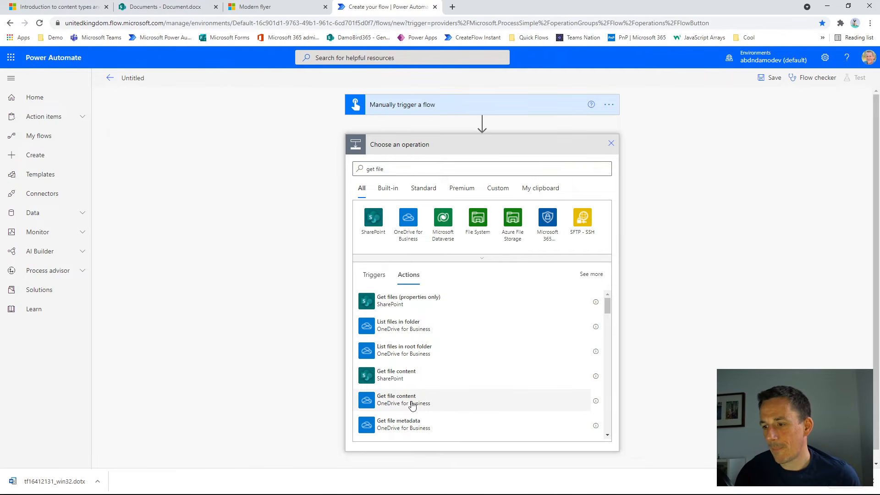
click(613, 144)
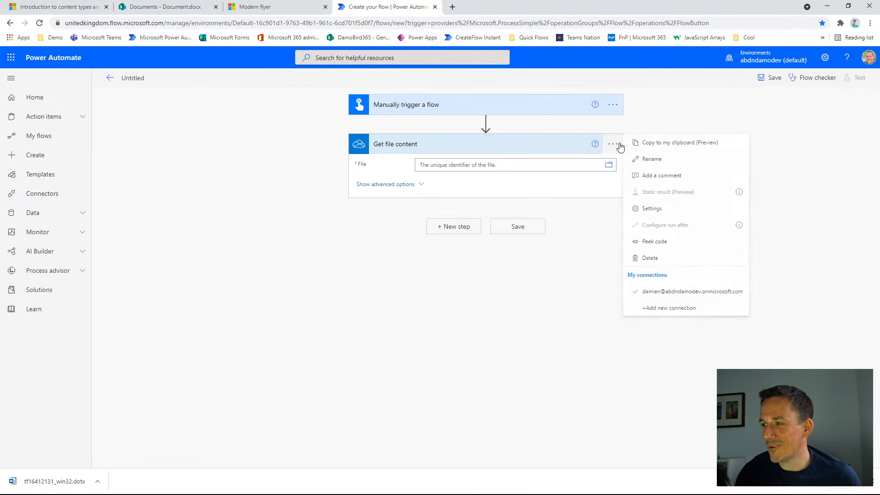
click(651, 259)
click(444, 278)
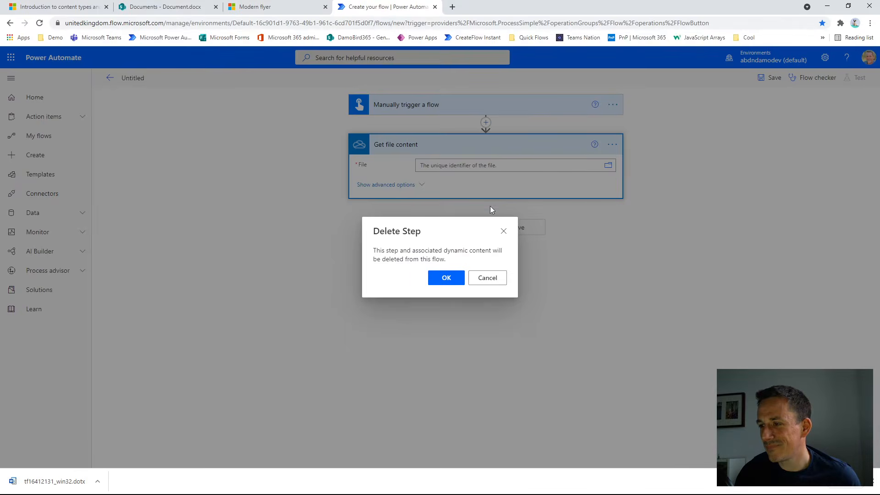
Add a SharePoint Get file content action for My New Site with /Shared Documents/EventFlyer.docx as its file.
click(459, 144)
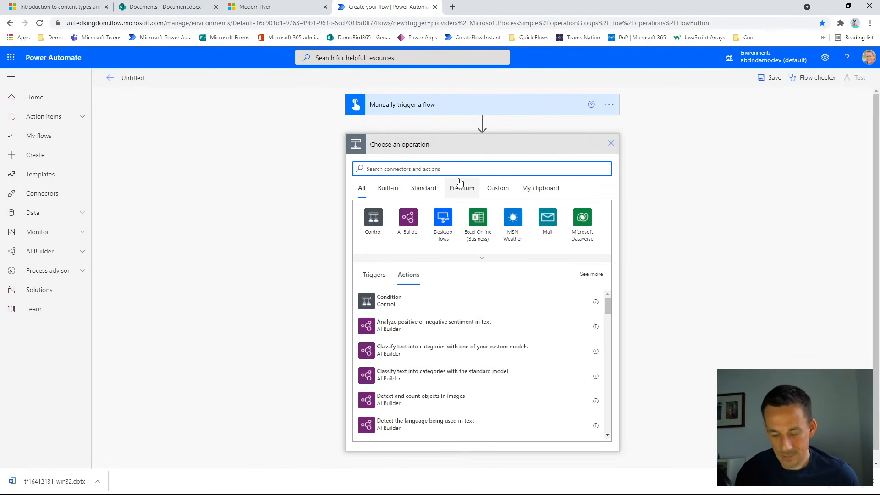
text(get file content)
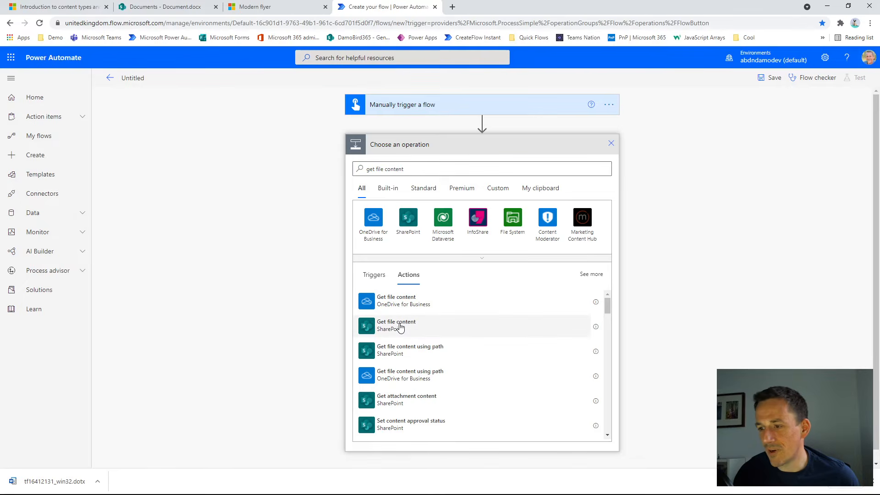
click(401, 326)
click(604, 166)
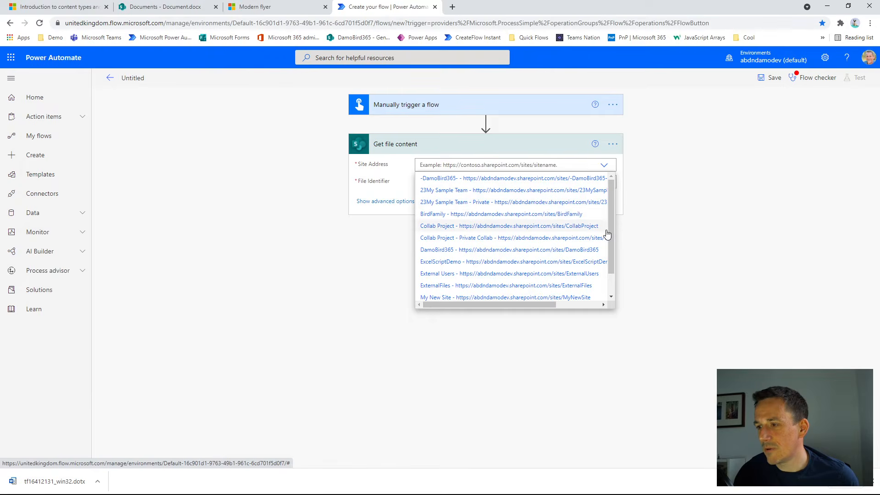
click(479, 298)
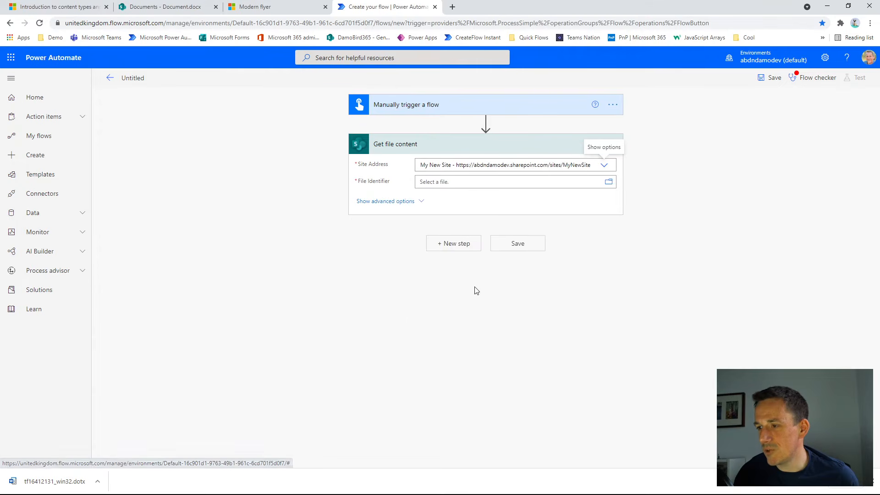
click(609, 182)
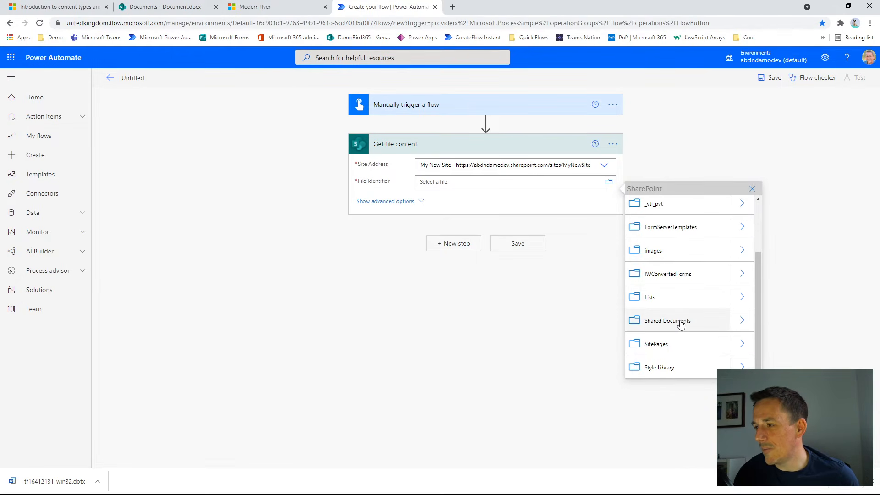
click(743, 324)
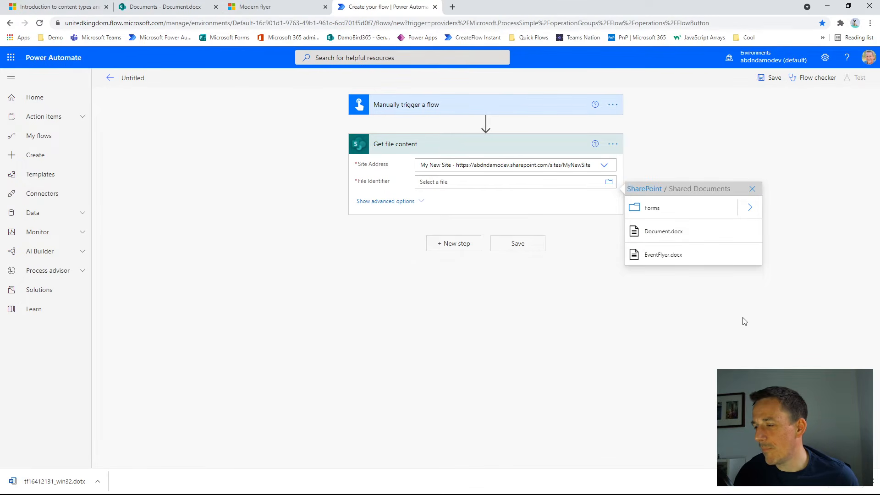
click(667, 255)
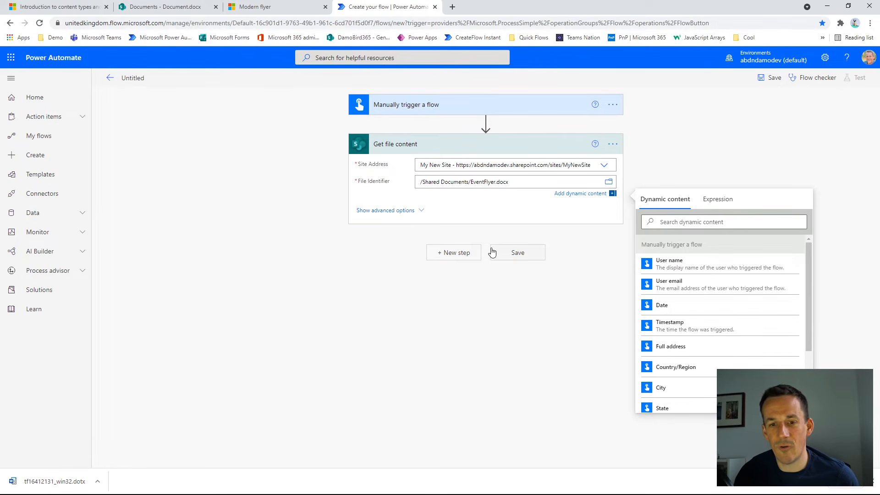
Add a SharePoint Create file action and set its site address to My New Site.
click(462, 257)
text(c)
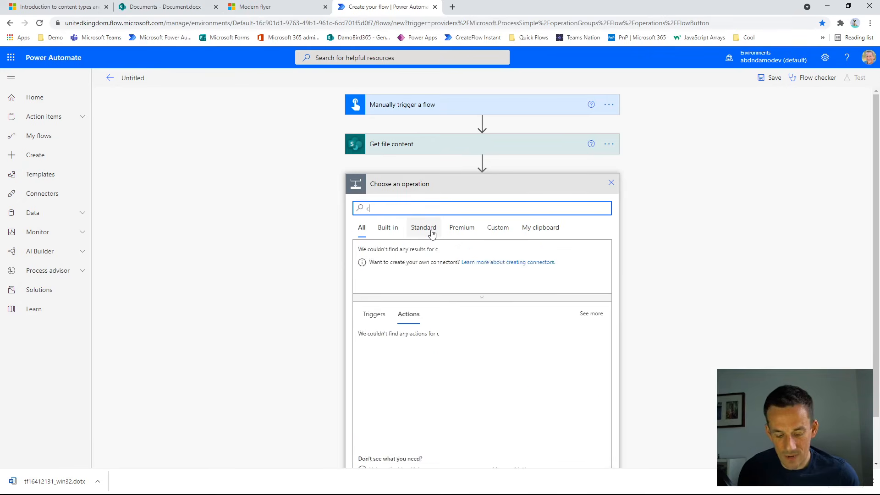
text(reate file)
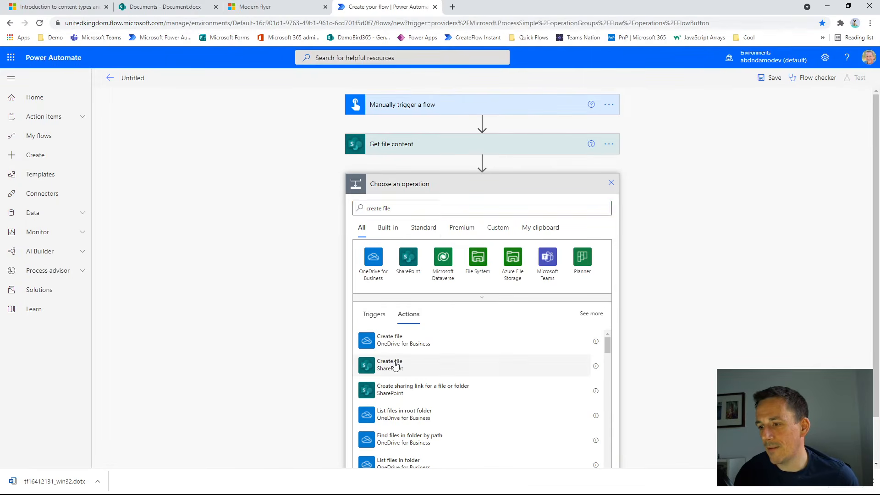
click(395, 365)
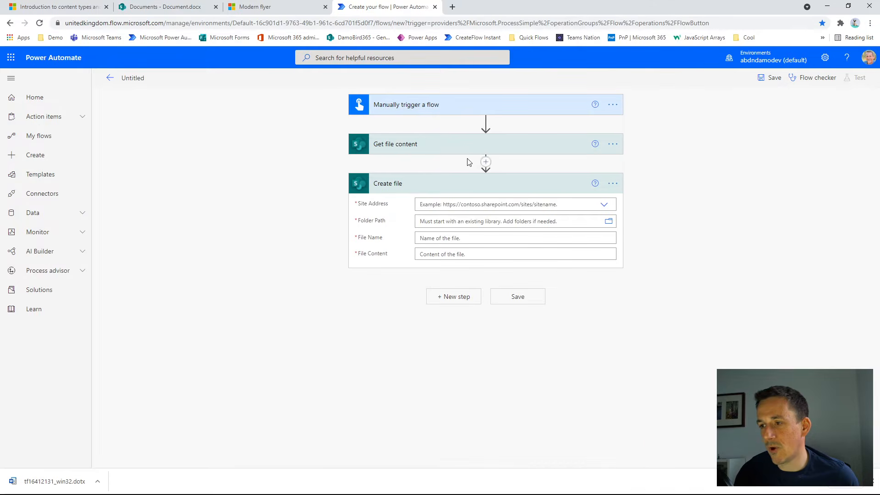
click(604, 204)
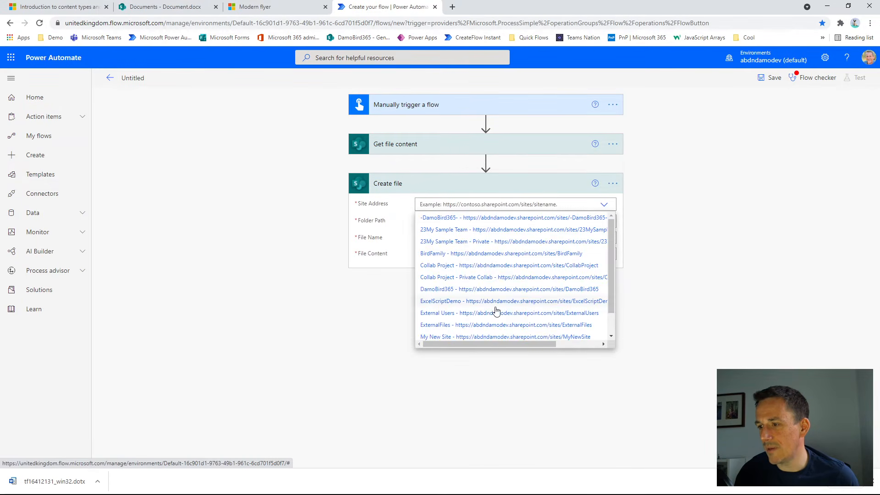
click(477, 338)
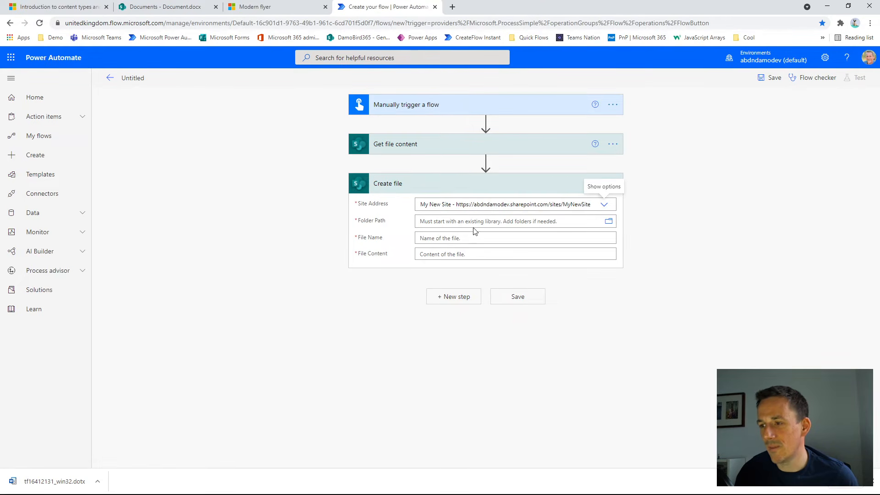
click(609, 223)
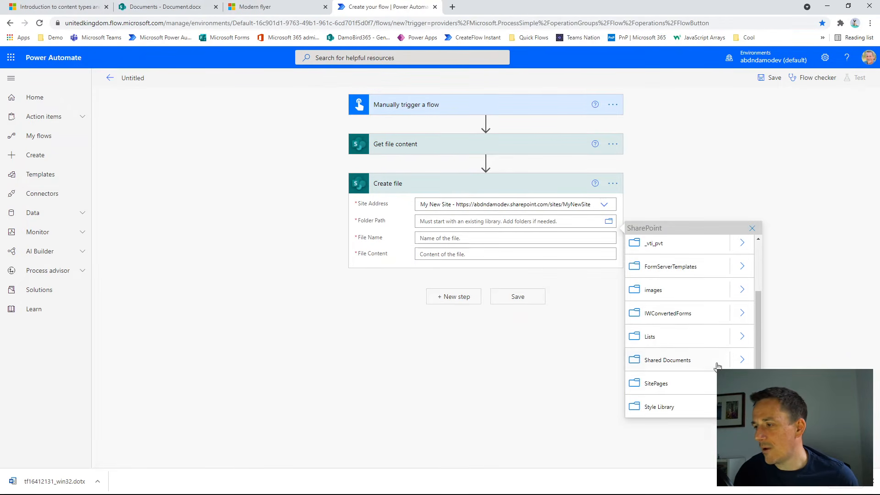
click(743, 360)
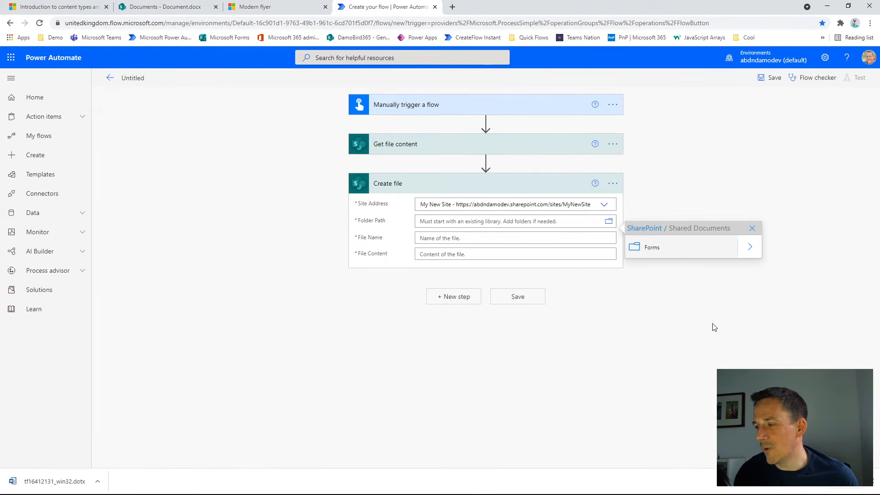
click(753, 229)
Set the Create file action's folder path to /Shared Documents.
click(609, 222)
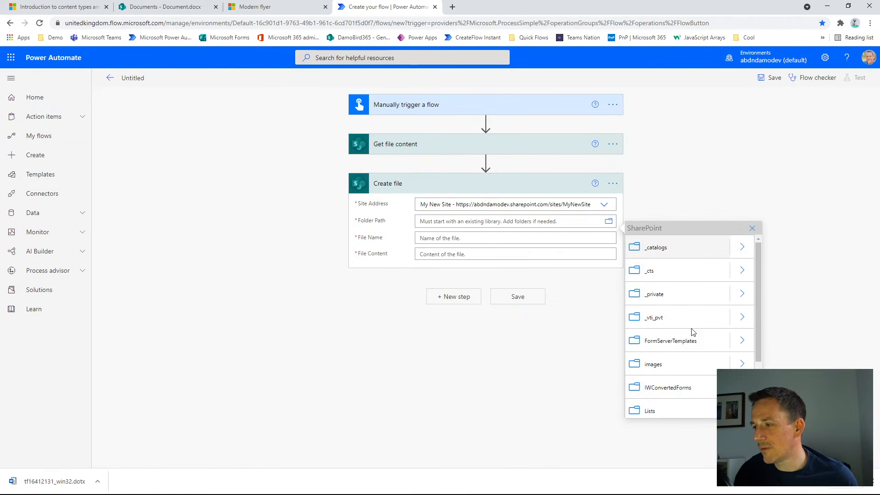
scroll(692, 332, down, 3)
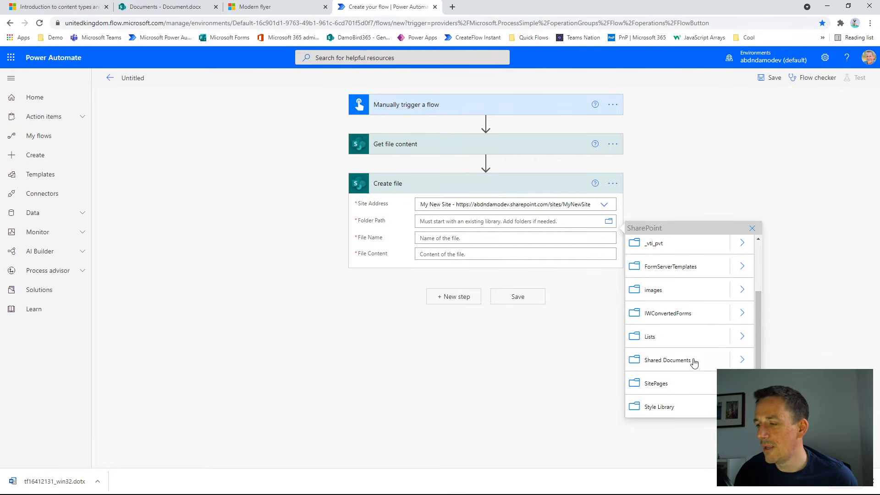
click(658, 362)
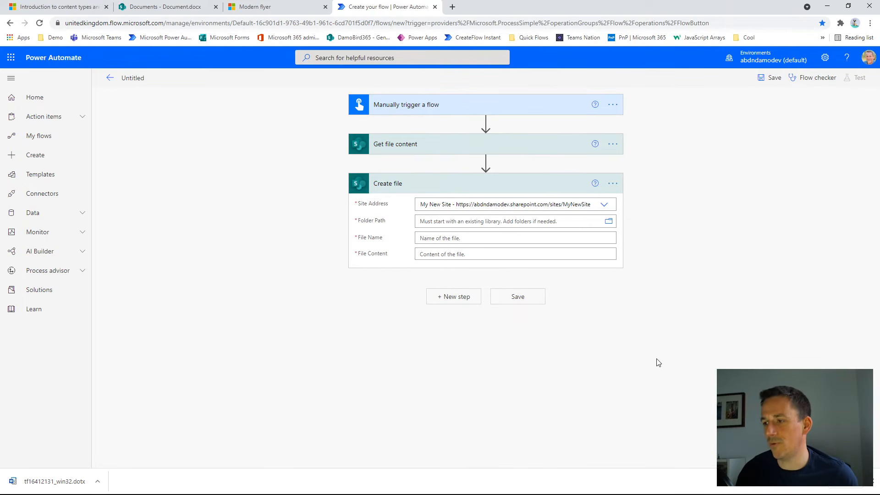
Set the Create file action's file name to the expression formatDateTime(utcnow(),'yyyyMMddhhmmss').
click(452, 248)
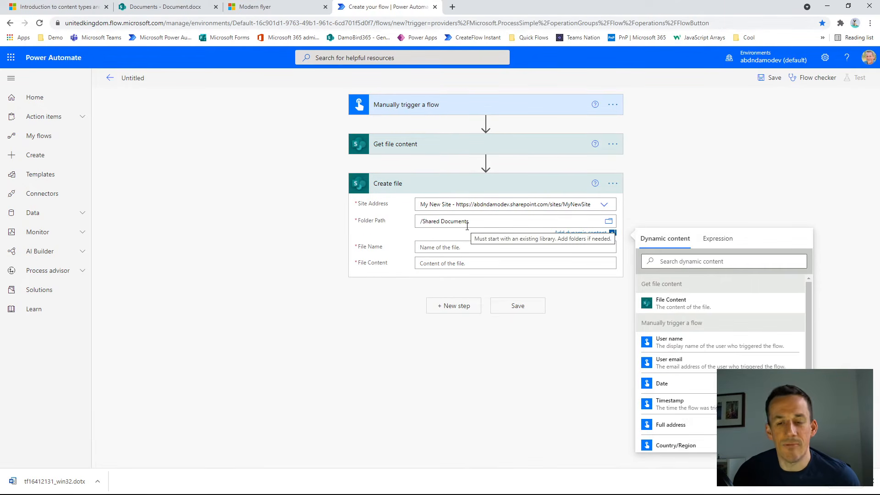
click(448, 246)
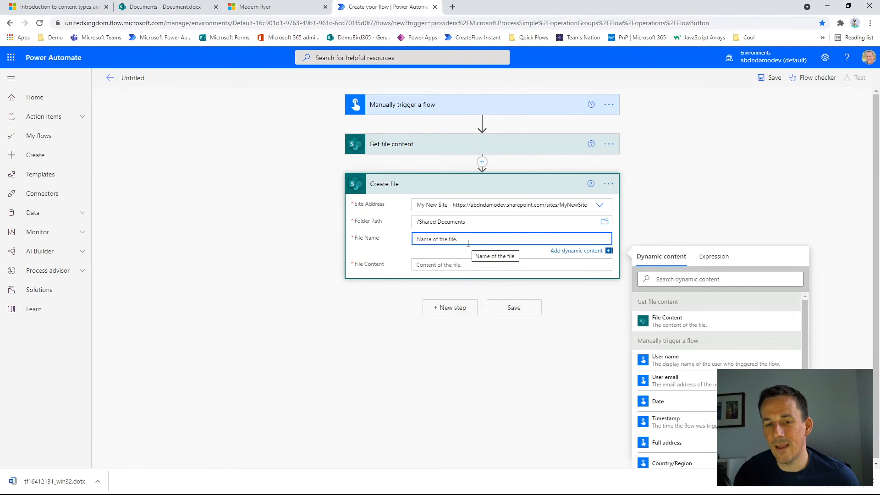
click(706, 257)
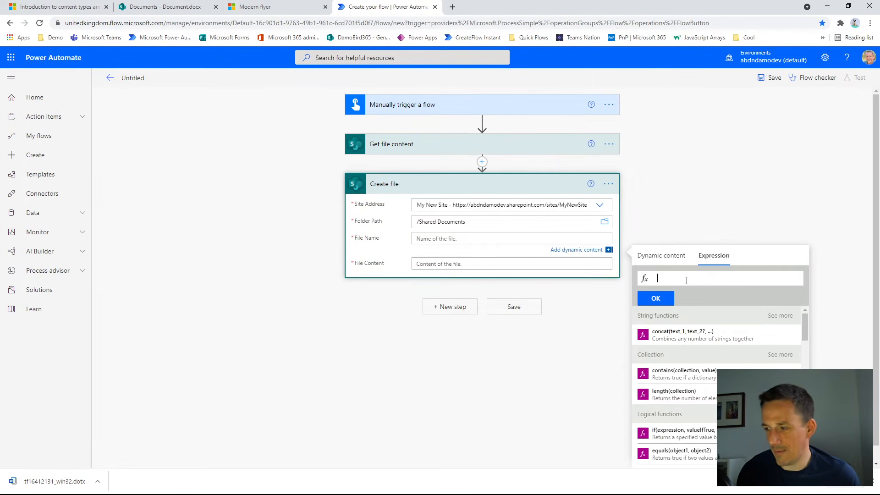
text(formatDateTime)
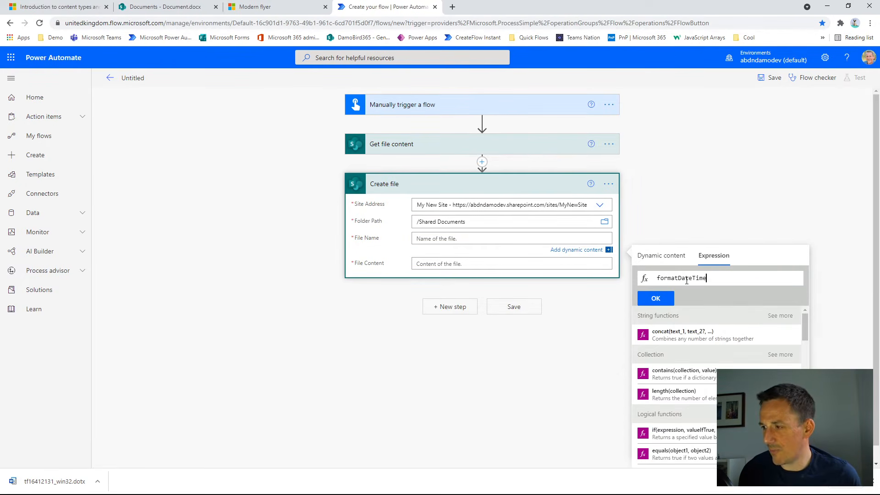
text(()
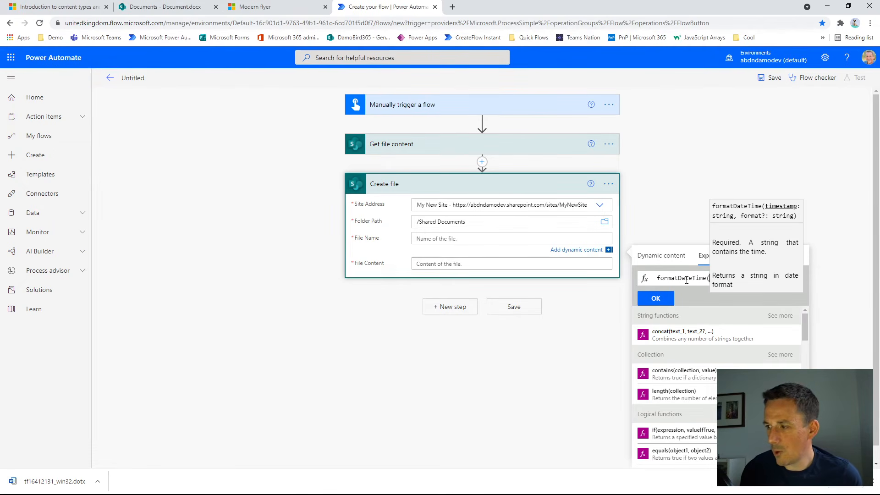
text(utcnow)
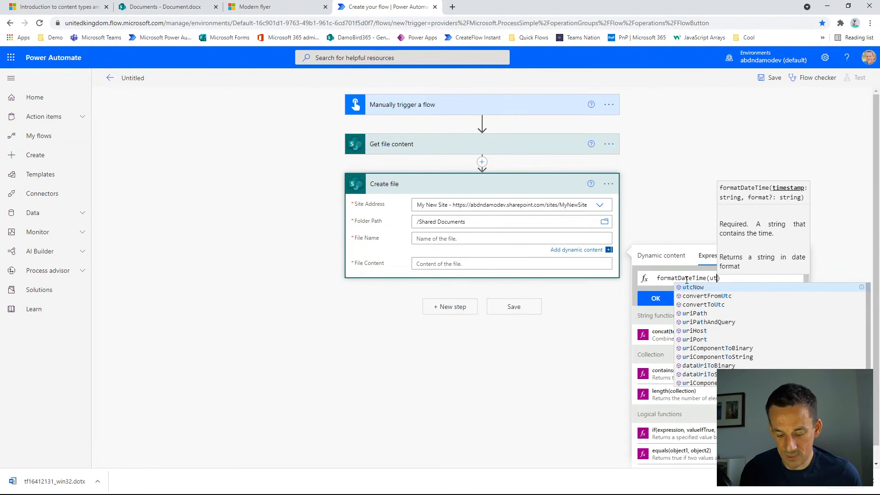
text(())
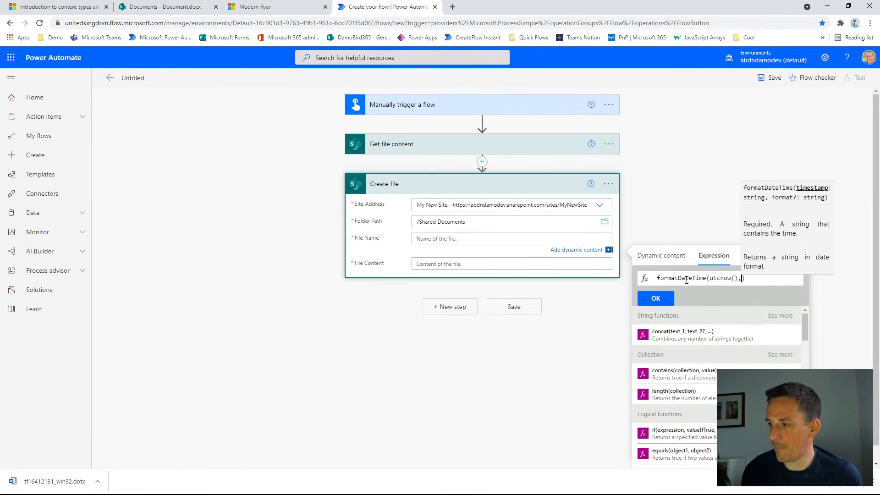
text(, ')
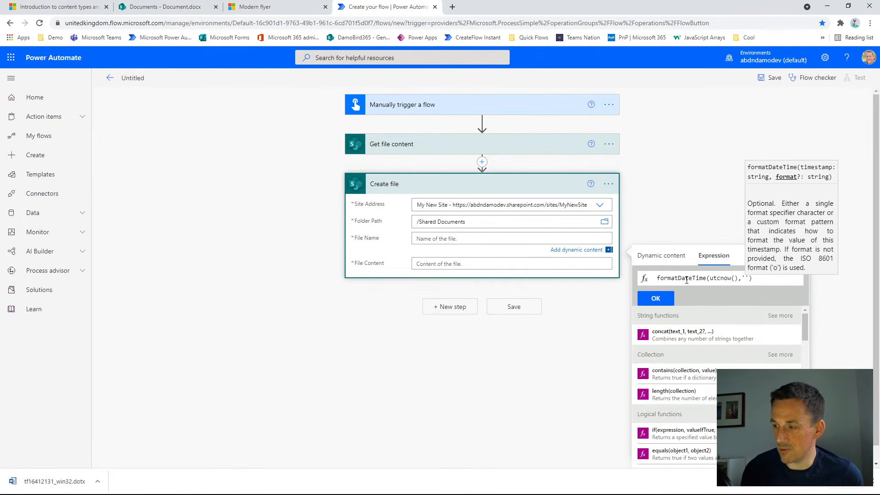
text(yyyyM)
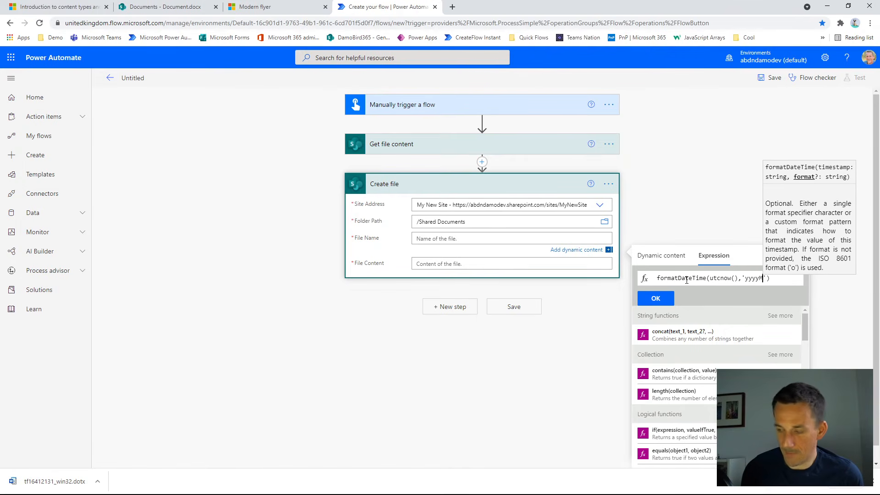
text(M)
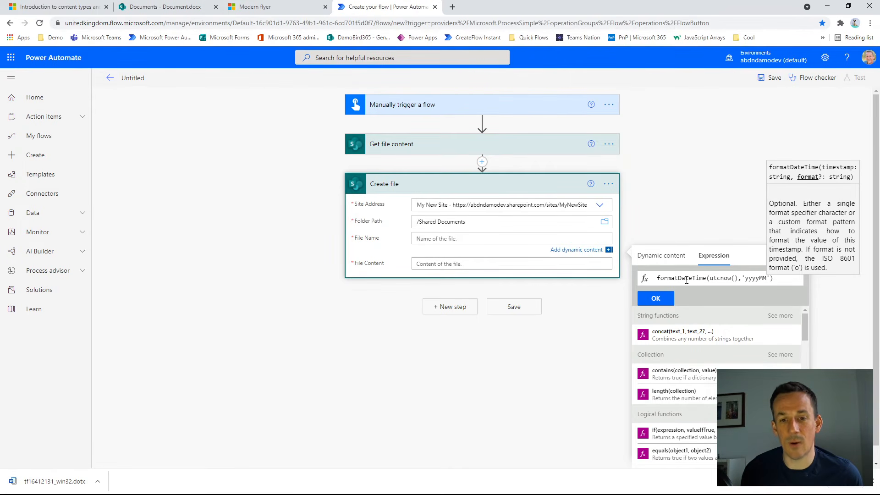
text(dd)
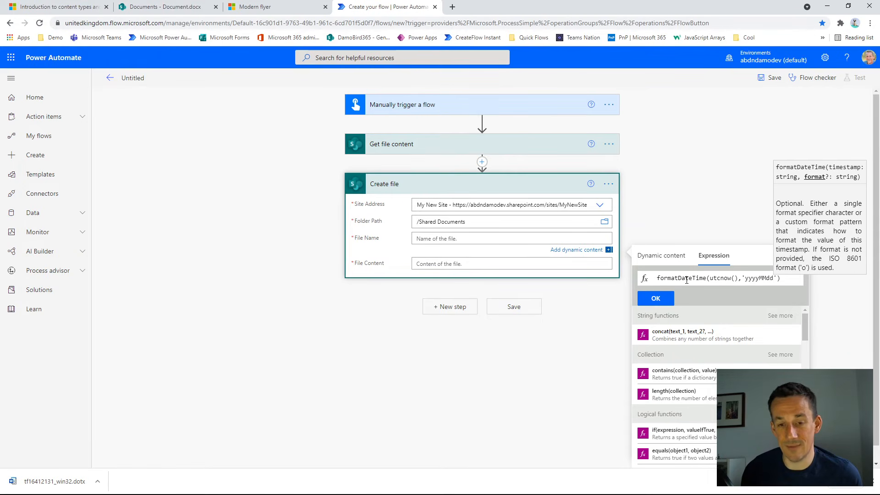
text(hh)
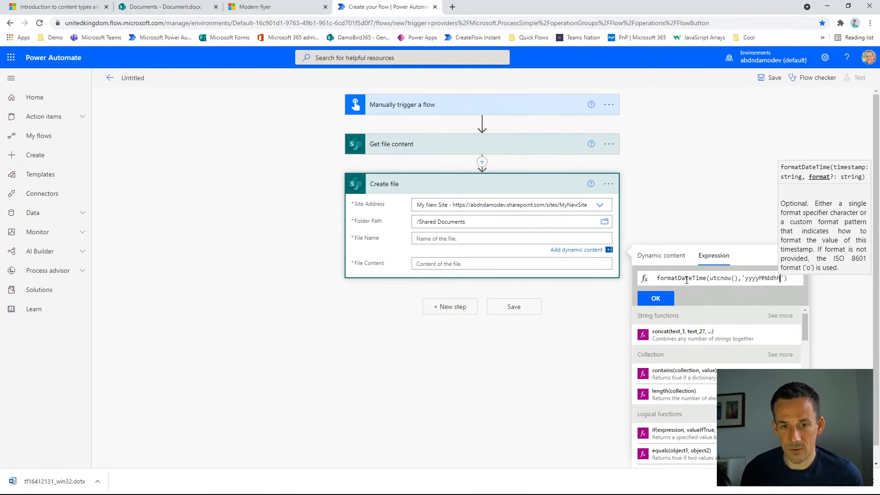
text(mmss)
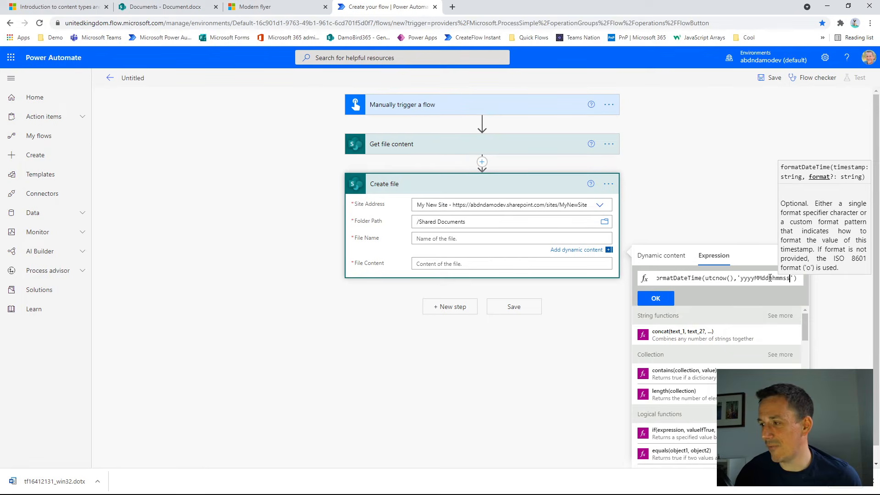
click(656, 298)
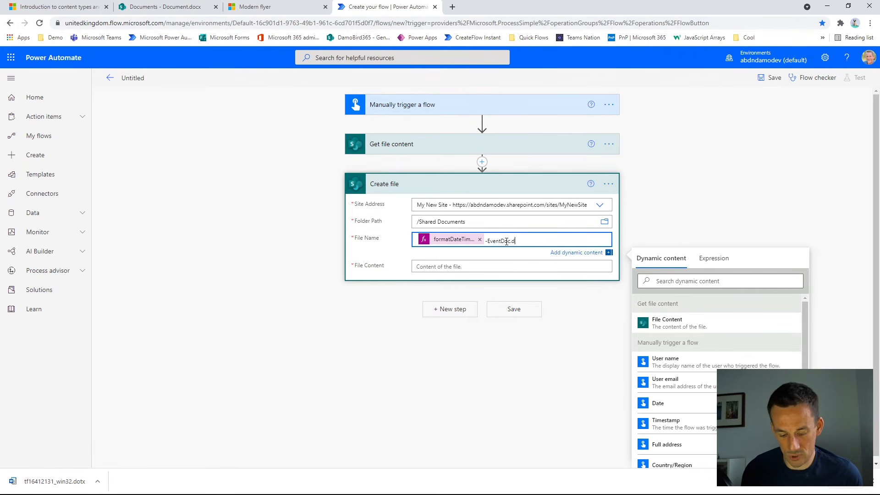
Append -EventDoc.docx to the file name expression and use File Content from Get file content as the new file's content.
text(x)
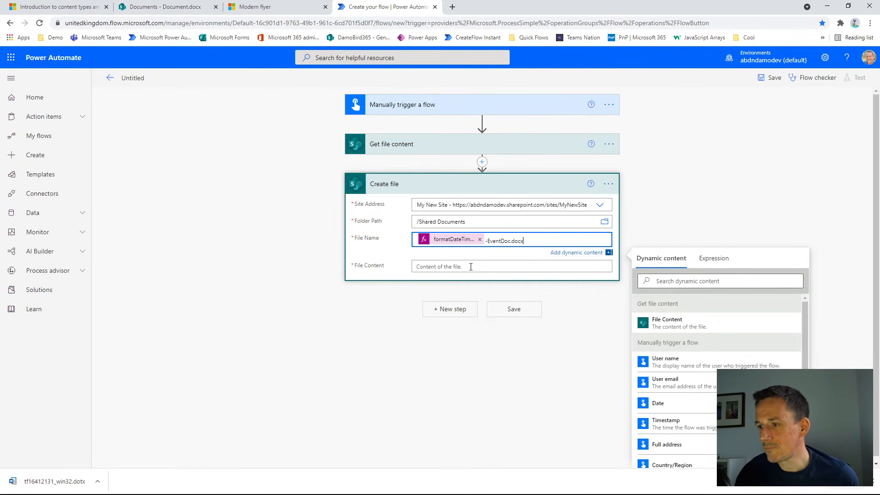
click(469, 267)
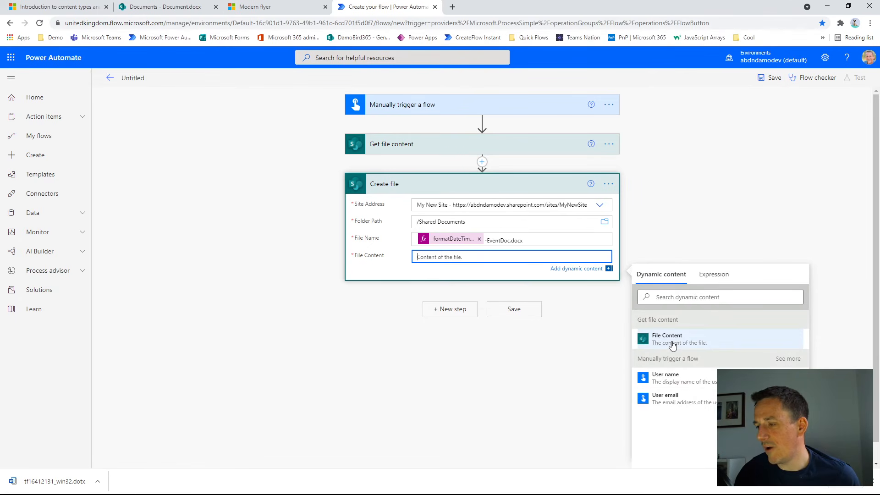
click(673, 342)
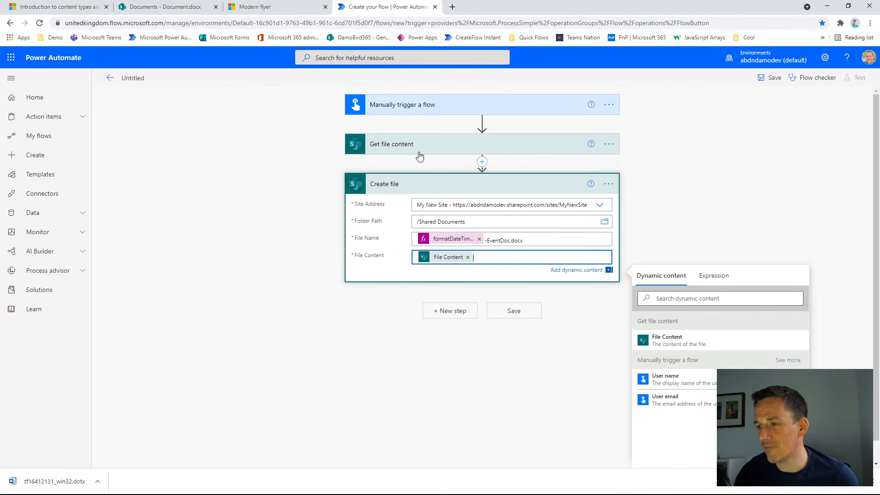
Add a SharePoint Update file properties action and set its site address to My New Site.
click(455, 313)
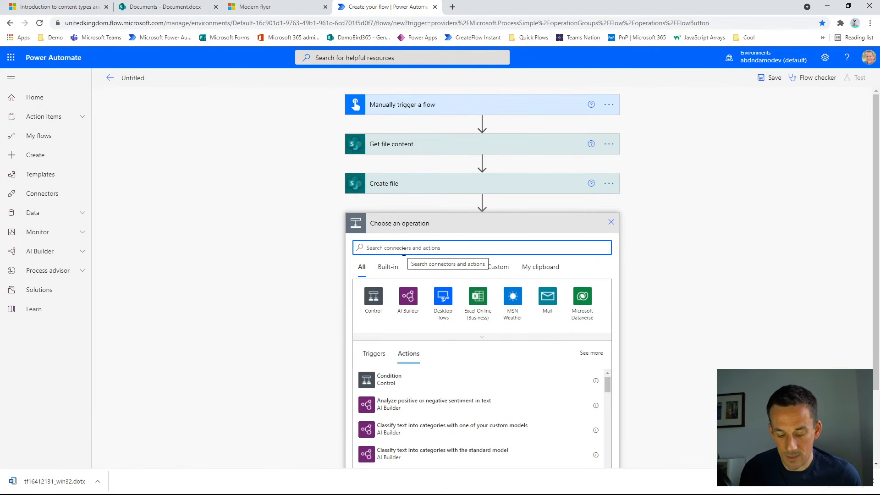
text(update f)
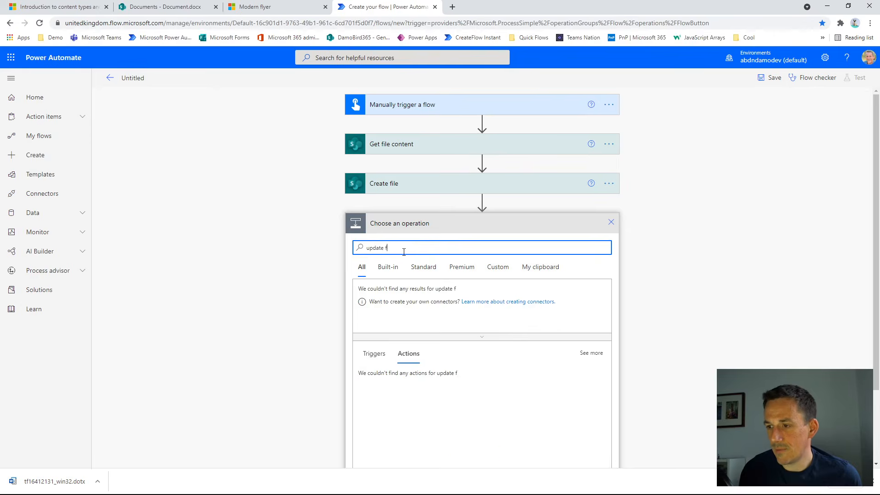
text(ile)
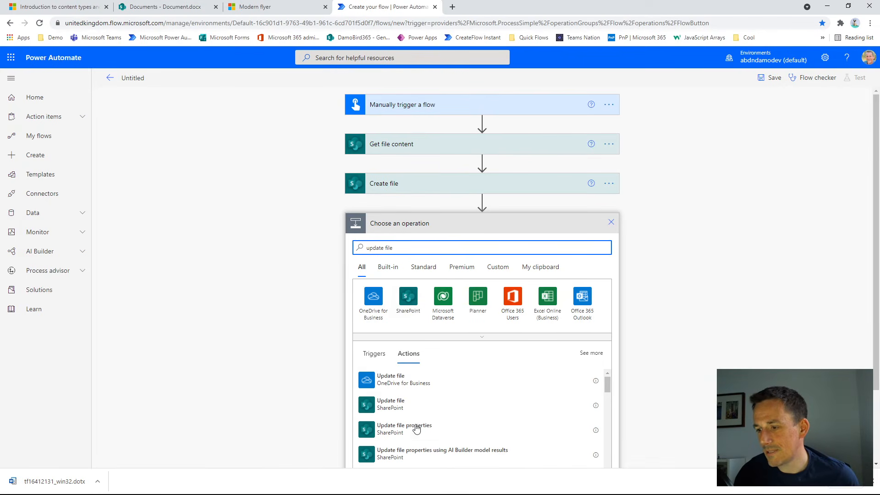
click(415, 430)
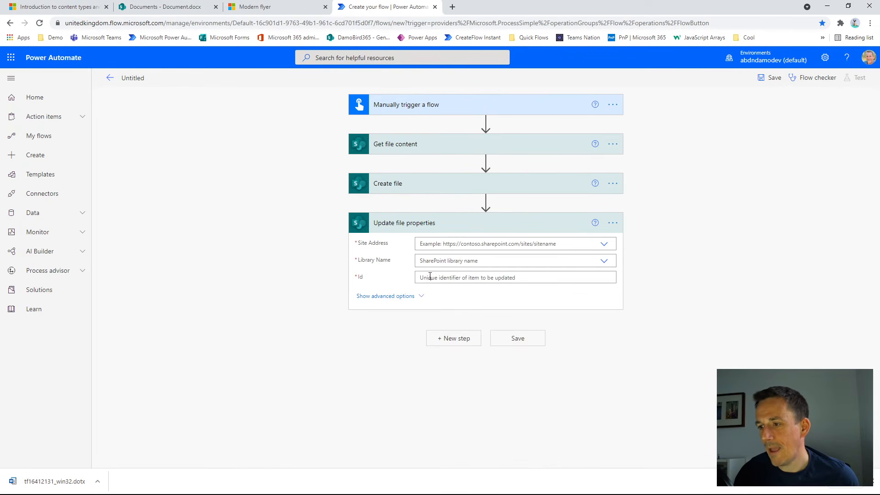
click(608, 245)
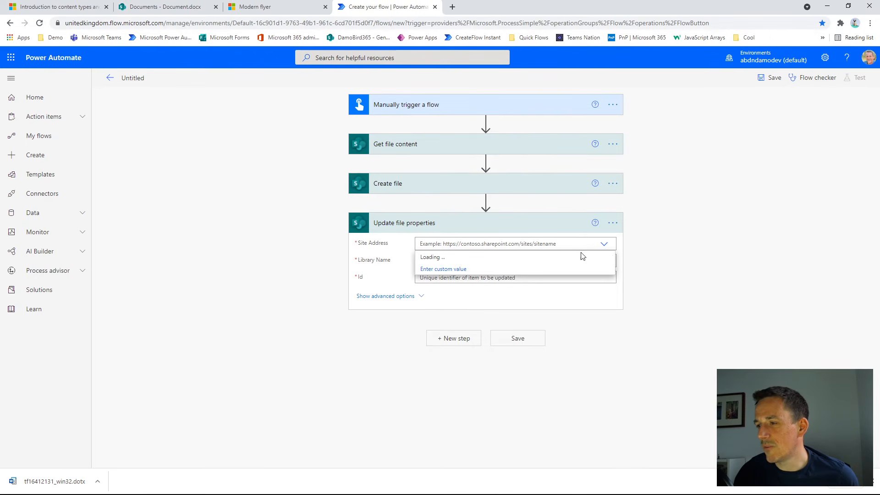
scroll(442, 378, down, 1)
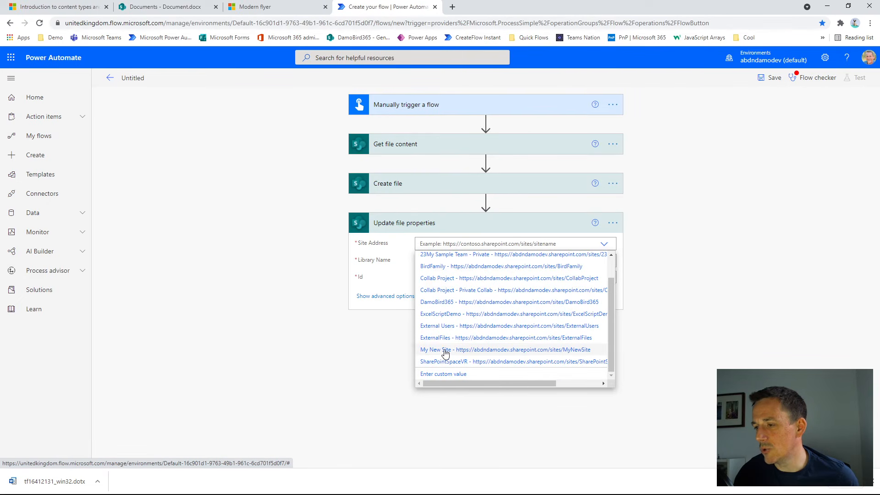
click(445, 350)
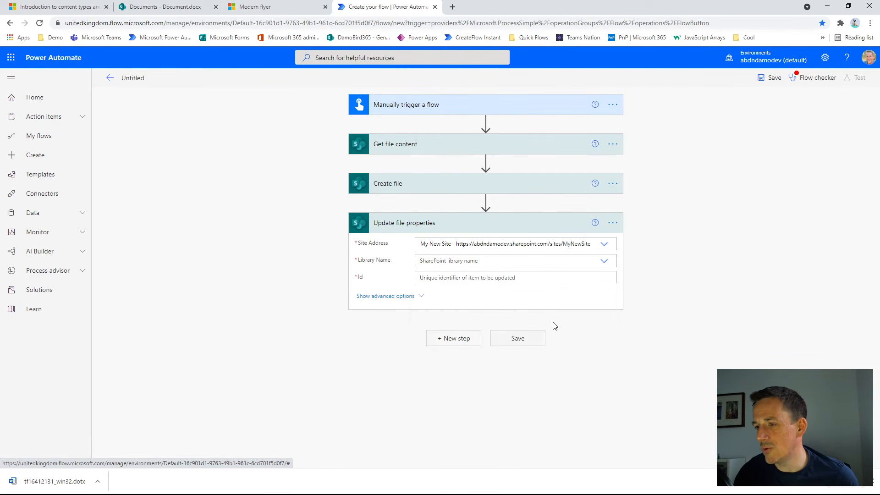
Set the Update file properties action's library to Documents and its Id to the ItemId from Create file.
click(605, 263)
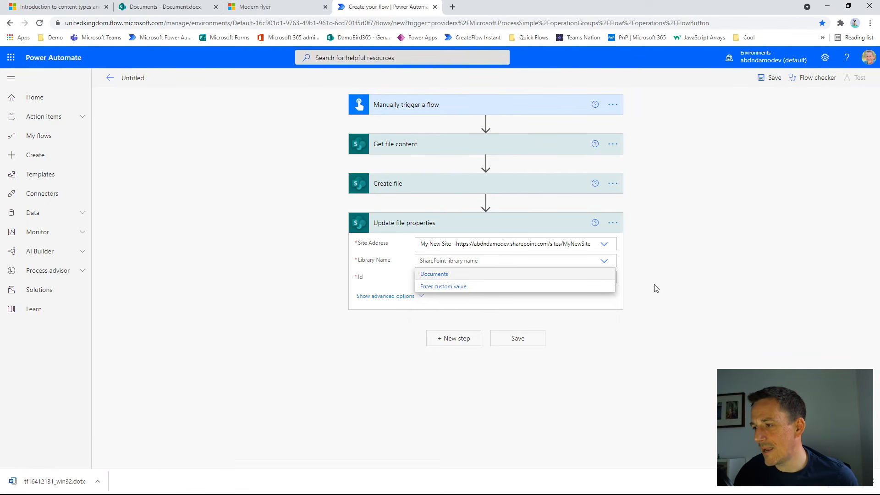
click(442, 274)
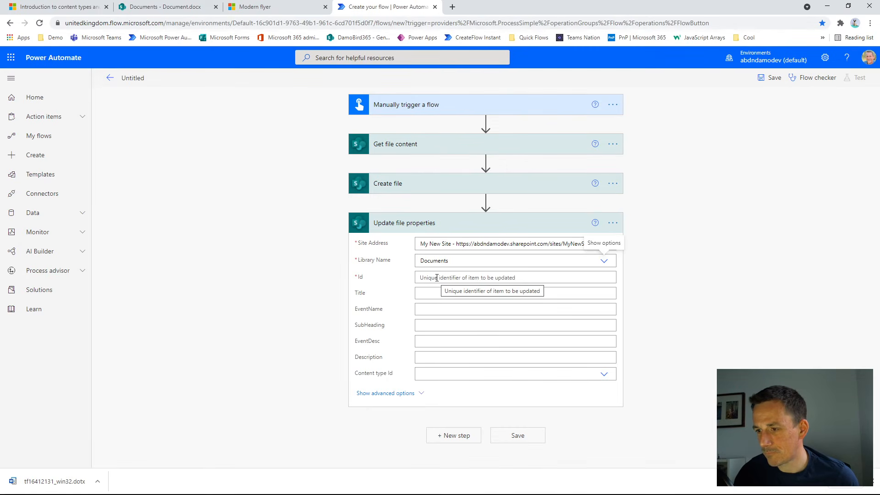
click(437, 278)
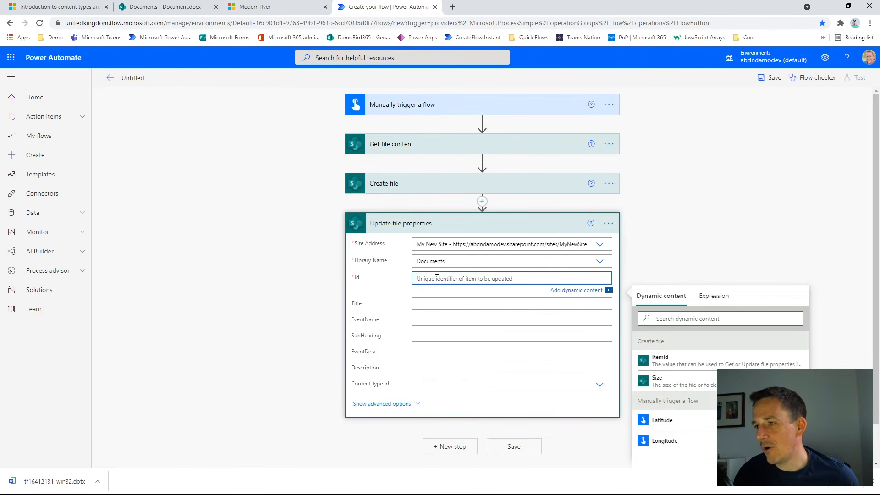
click(684, 362)
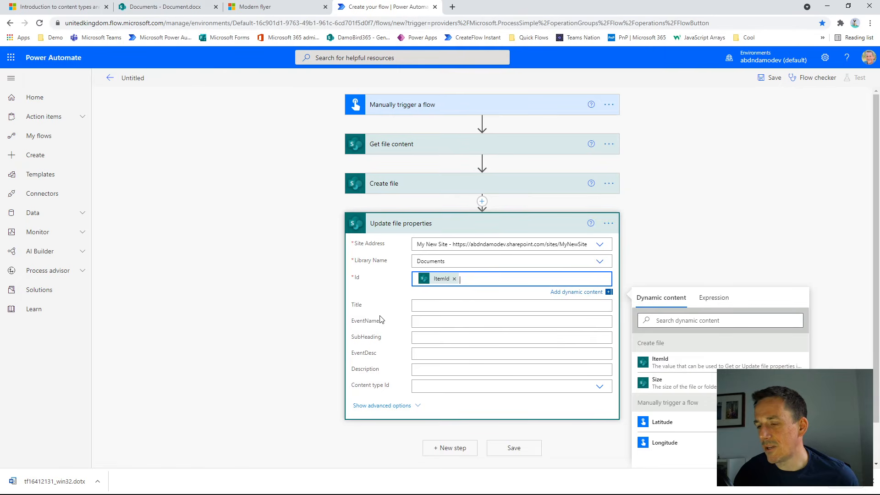
click(430, 322)
click(419, 334)
click(419, 347)
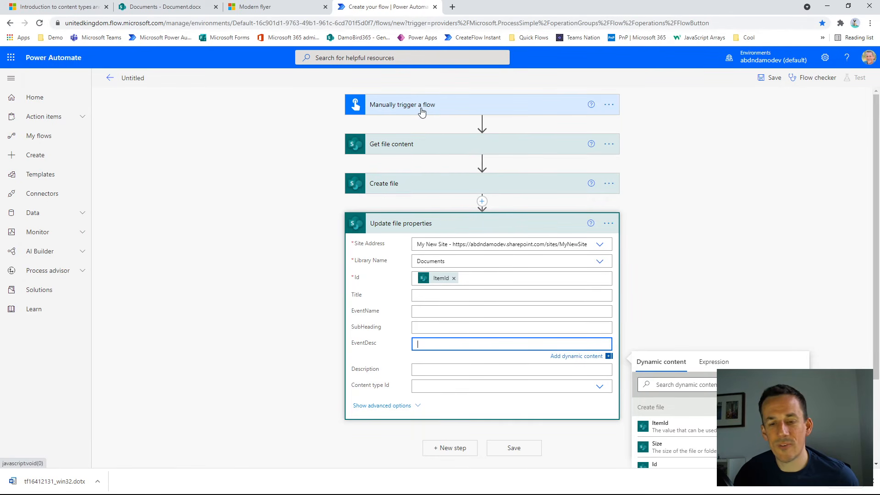
Add a text input named EventName to the manual trigger.
click(391, 111)
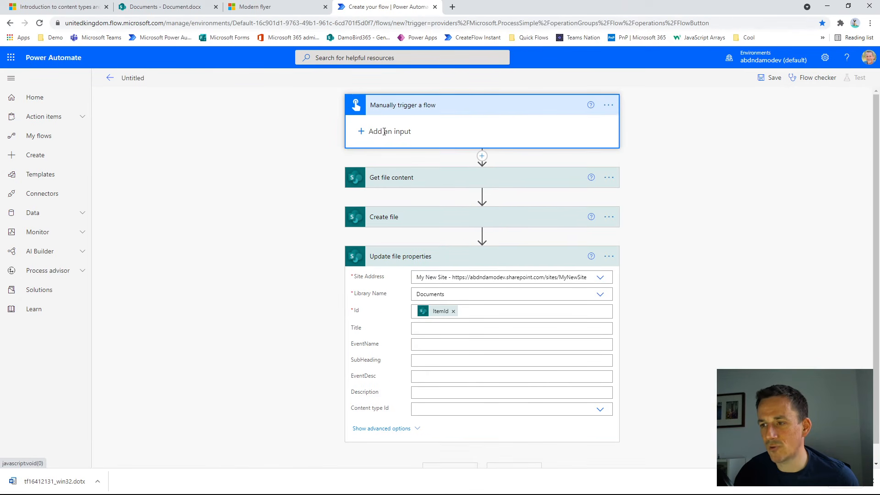
click(362, 132)
click(373, 146)
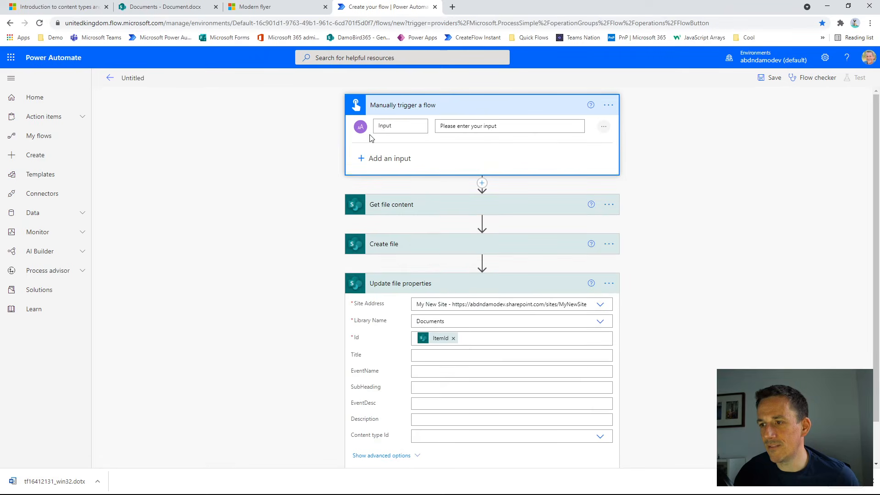
key(ctrl+a)
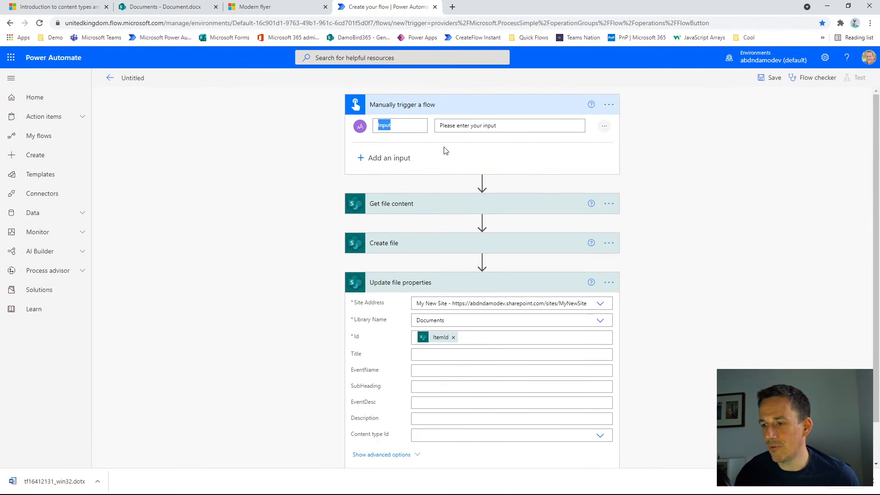
text(EventName)
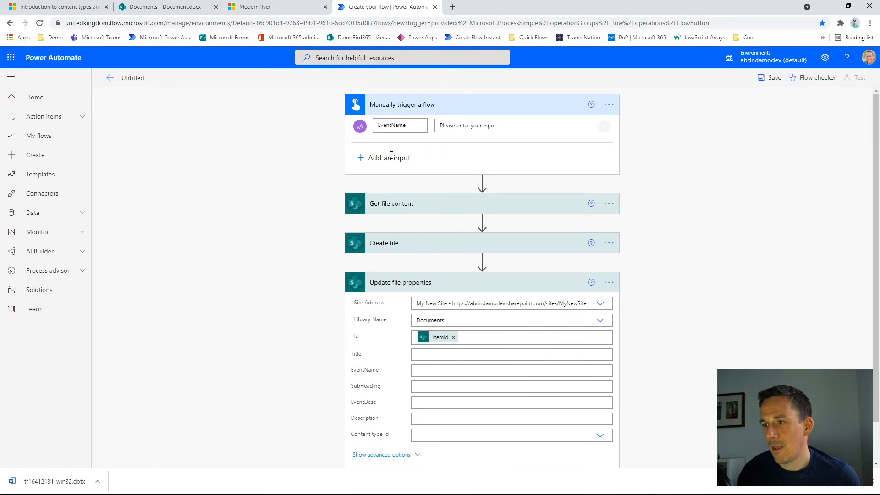
Add a second text input named EventDesc to the manual trigger.
click(390, 158)
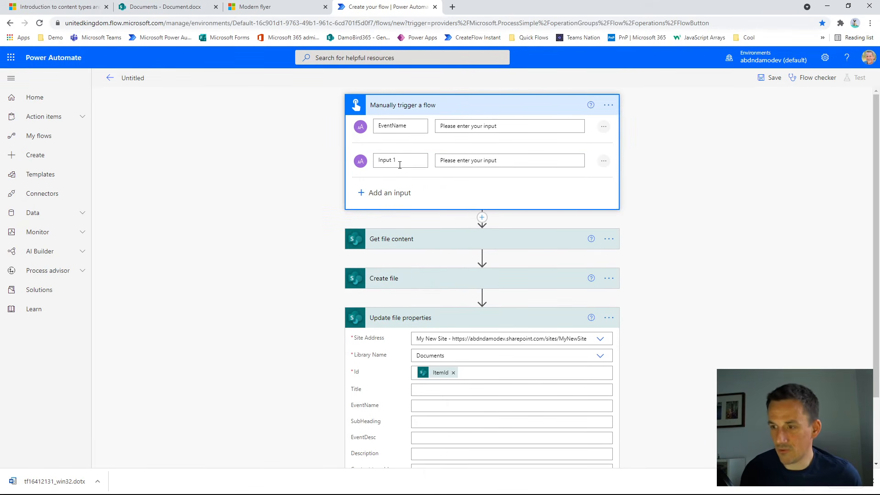
triple_click(400, 165)
text(EventDesc)
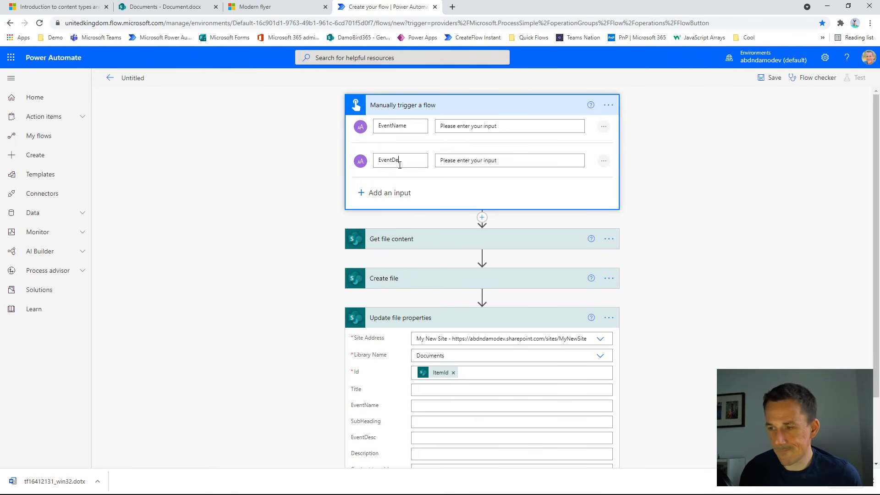
Add a third text input named Sub Heading to the manual trigger.
click(390, 192)
click(374, 213)
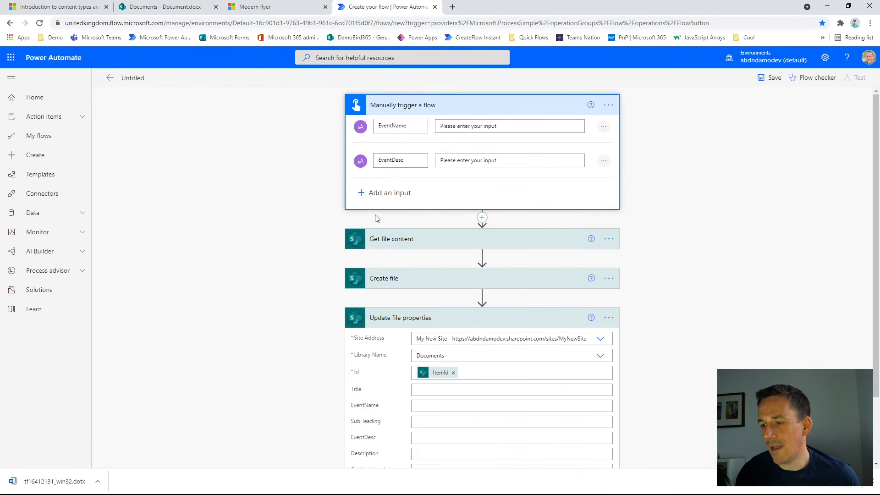
scroll(428, 232, down, 2)
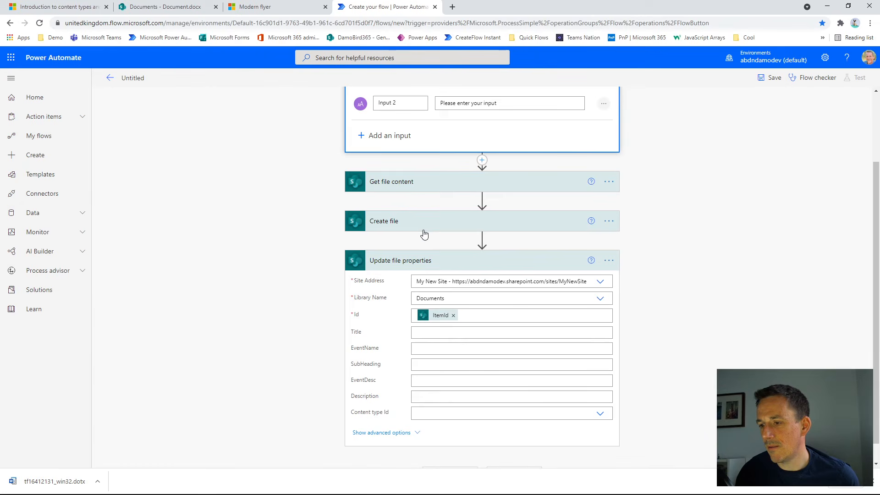
scroll(423, 153, up, 2)
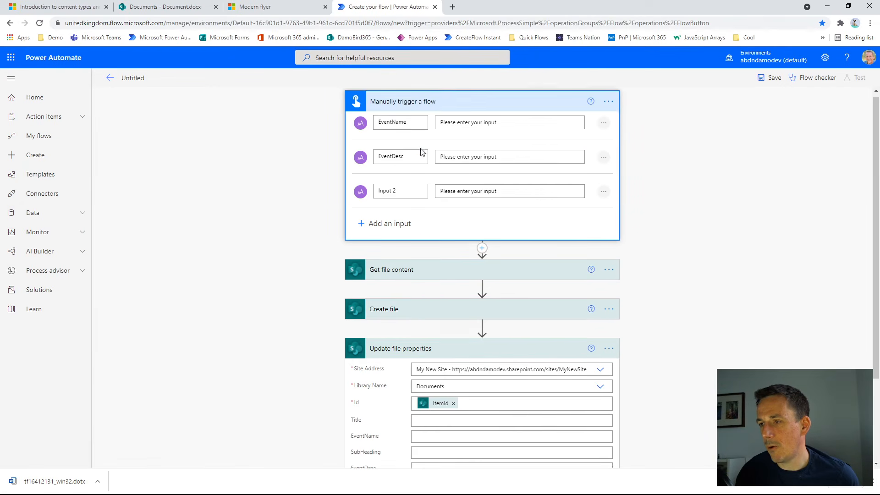
click(406, 196)
key(BackSpace)
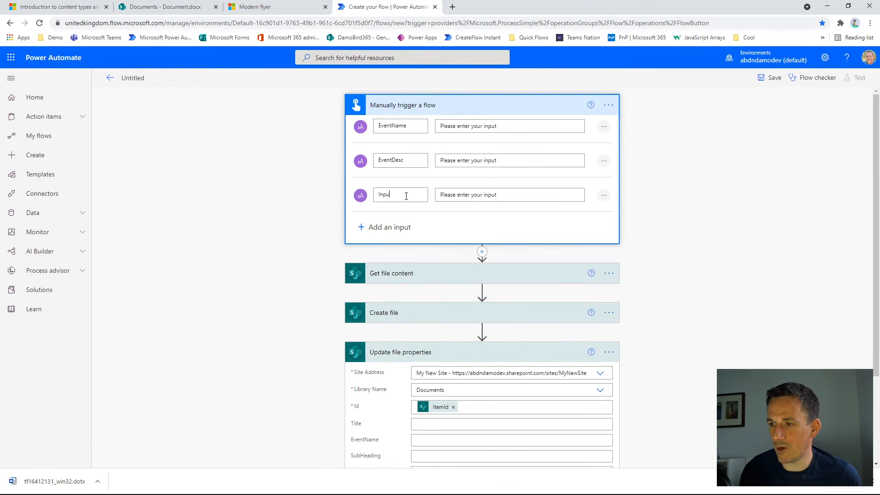
key(BackSpace)
key(BackSpace)
key(BackSpace)
key(BackSpace)
text(Sub Heading)
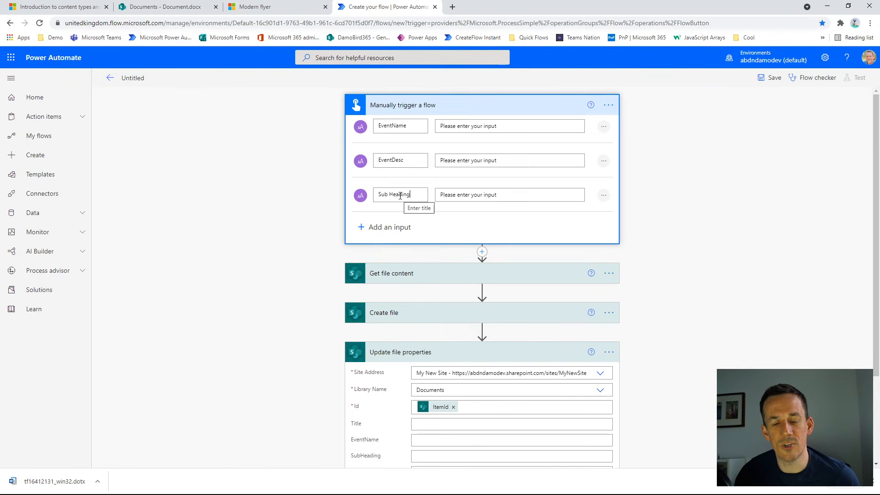
Set the EventName property in Update file properties to the trigger's EventName input.
scroll(429, 218, down, 2)
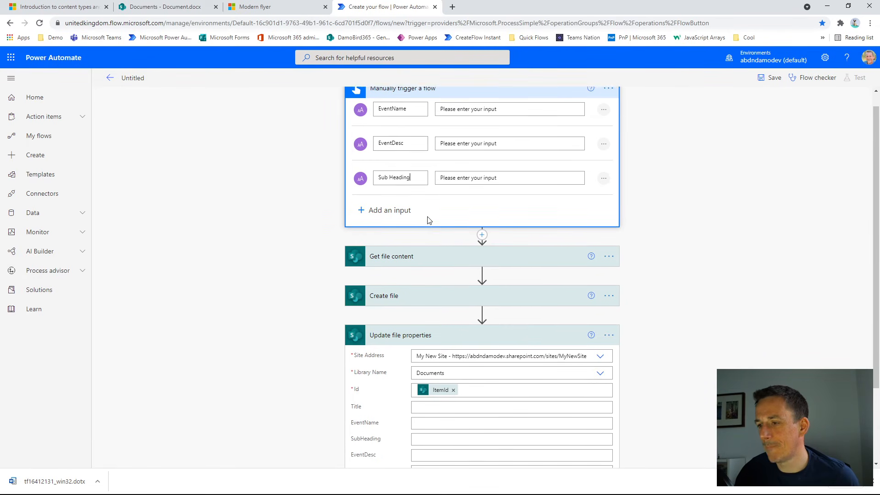
click(418, 348)
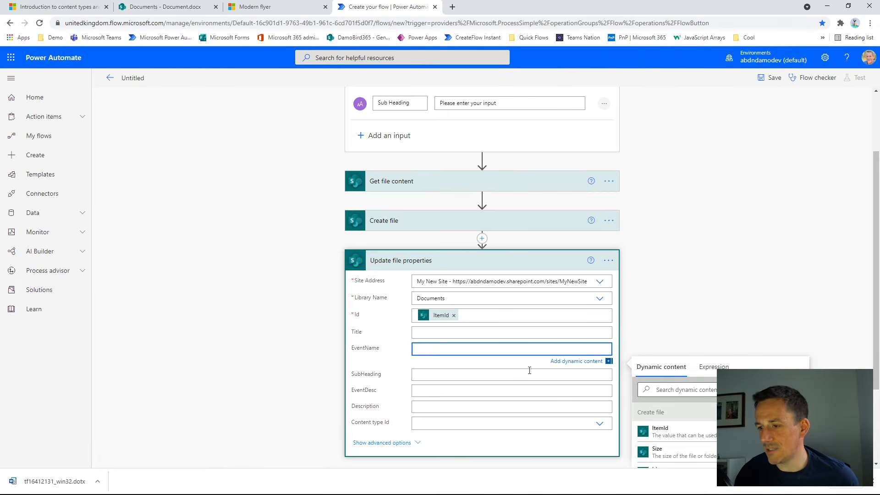
scroll(674, 435, down, 3)
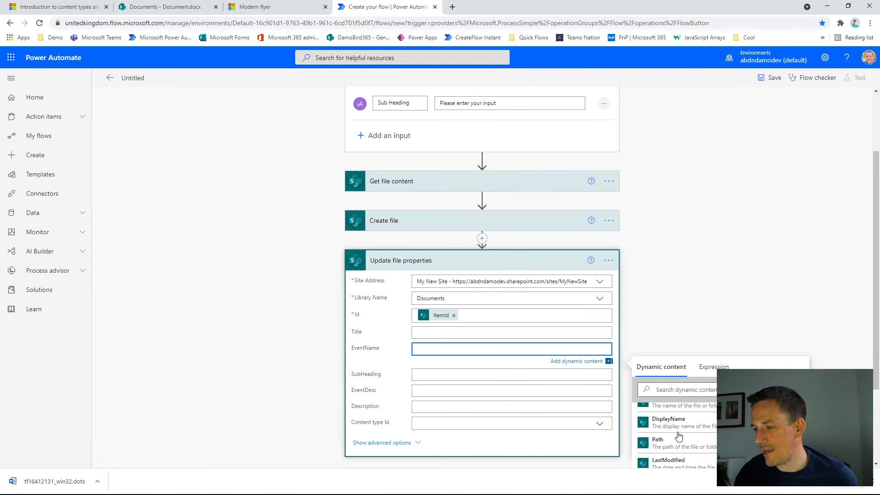
click(671, 389)
text(event)
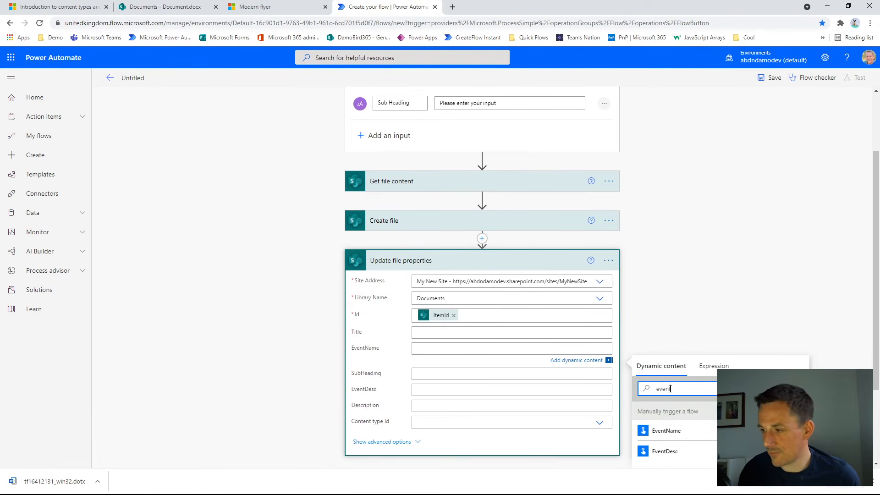
click(665, 431)
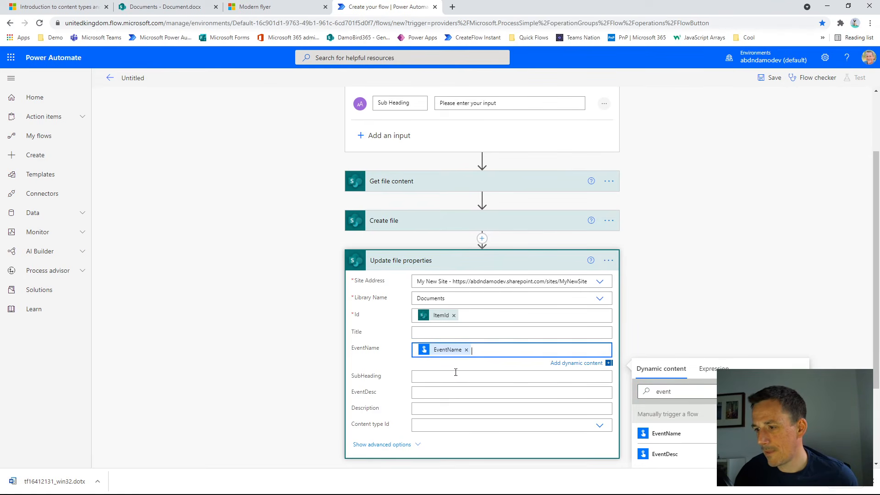
Set the SubHeading property in Update file properties to the trigger's Sub Heading input.
click(456, 371)
click(676, 417)
text(sub)
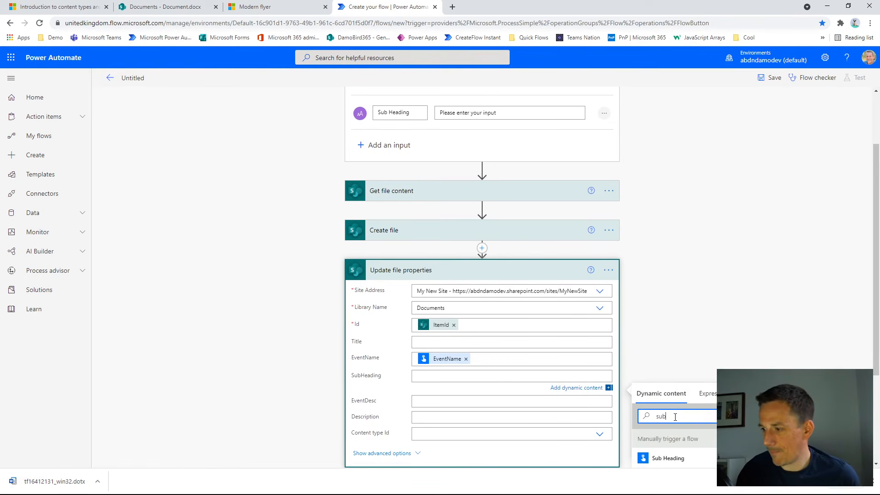
click(666, 459)
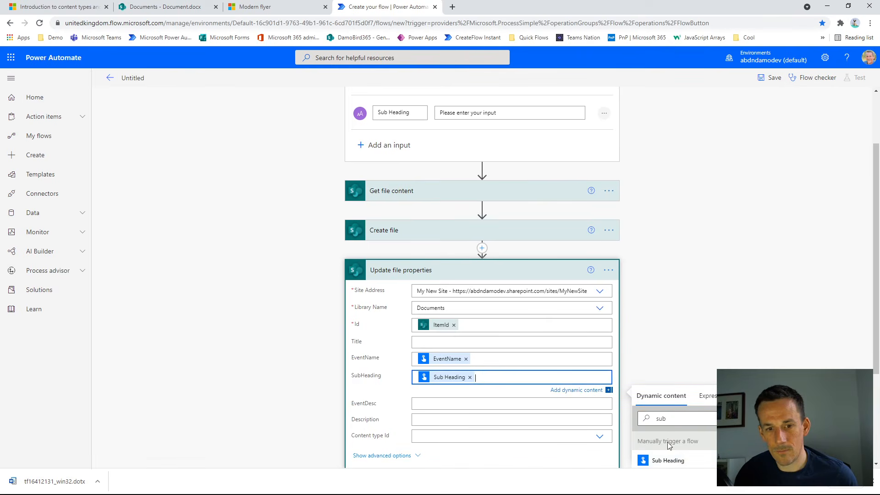
Set the EventDesc property in Update file properties to the trigger's EventDesc input.
click(461, 405)
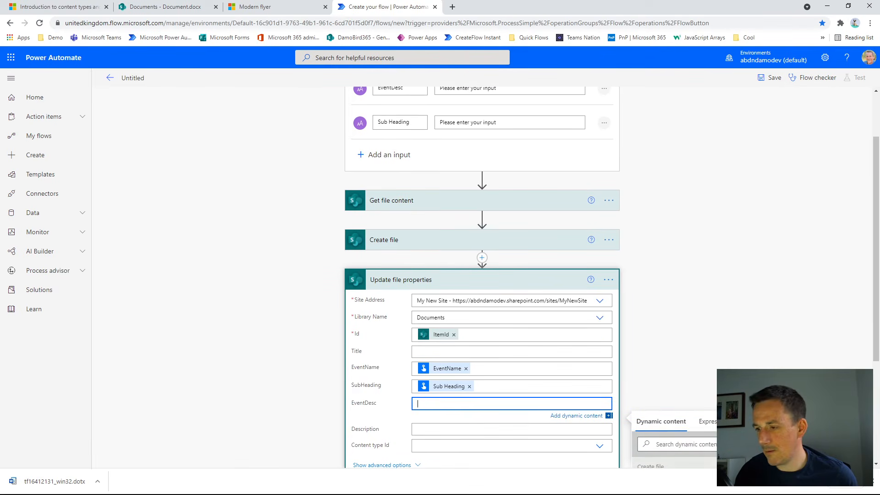
click(670, 443)
text(even)
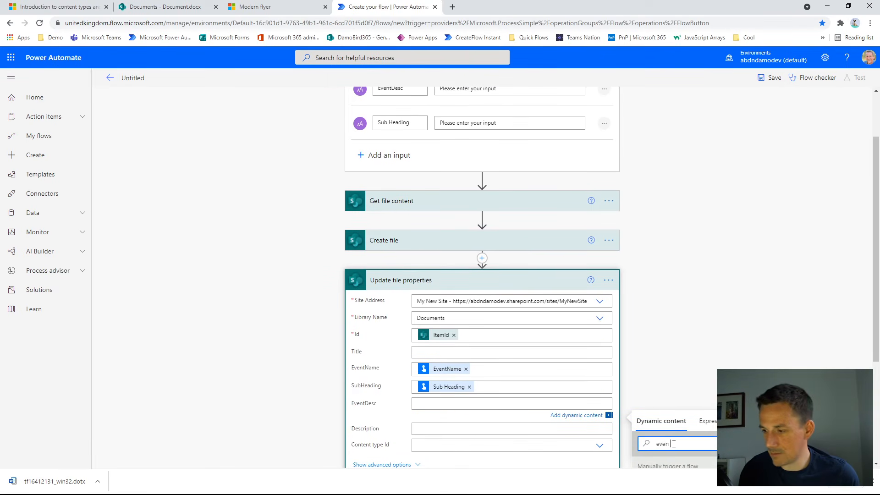
text(t)
scroll(671, 370, down, 2)
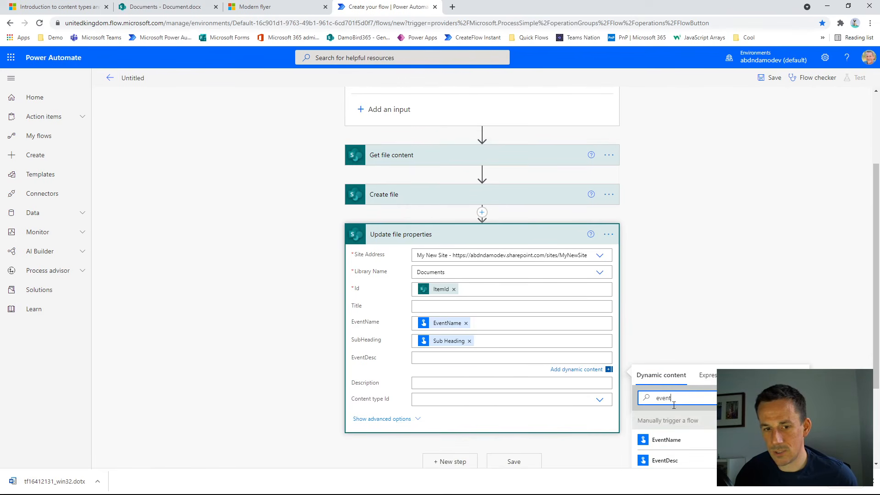
click(667, 414)
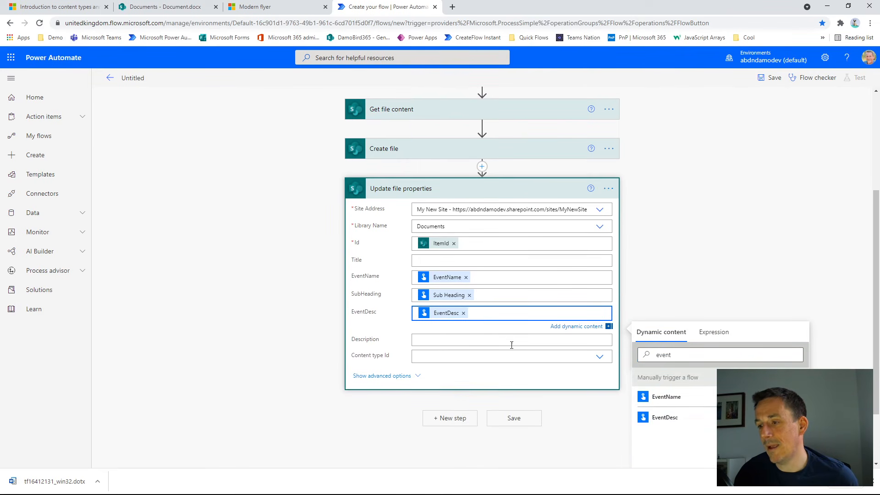
click(599, 362)
click(599, 391)
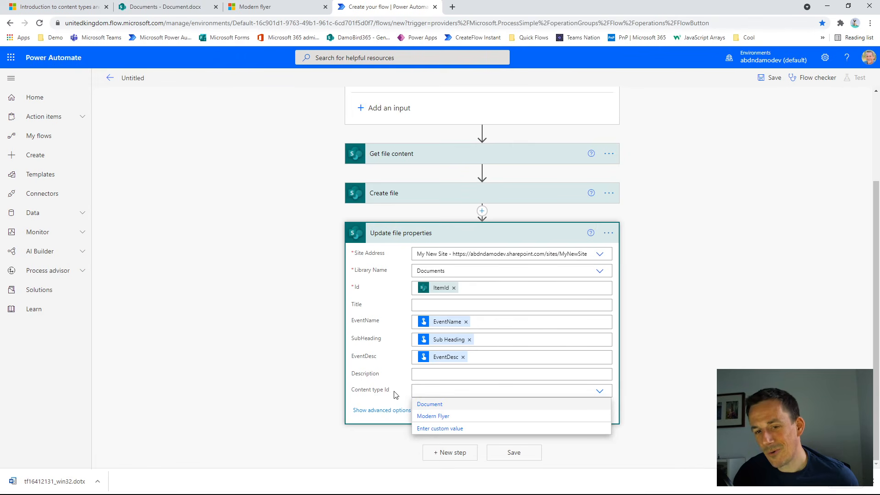
click(627, 391)
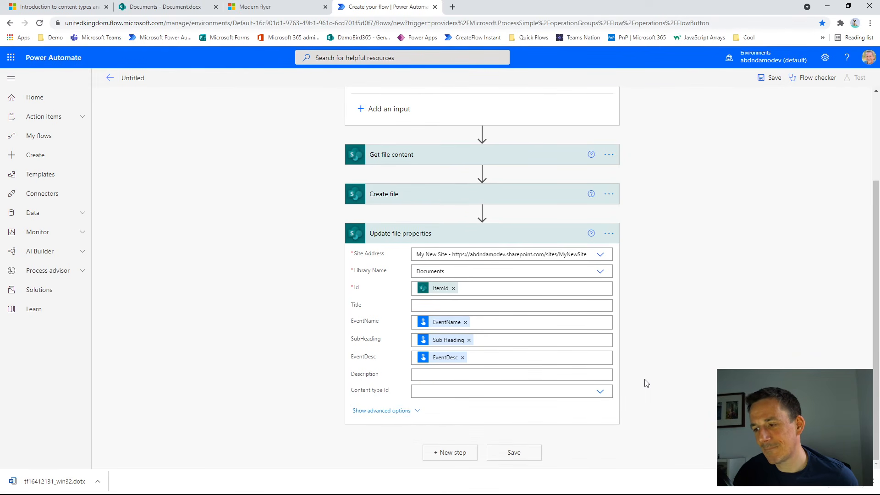
Save the flow and start a manual test run, continuing past the SharePoint sign-in check to the trigger inputs.
click(513, 454)
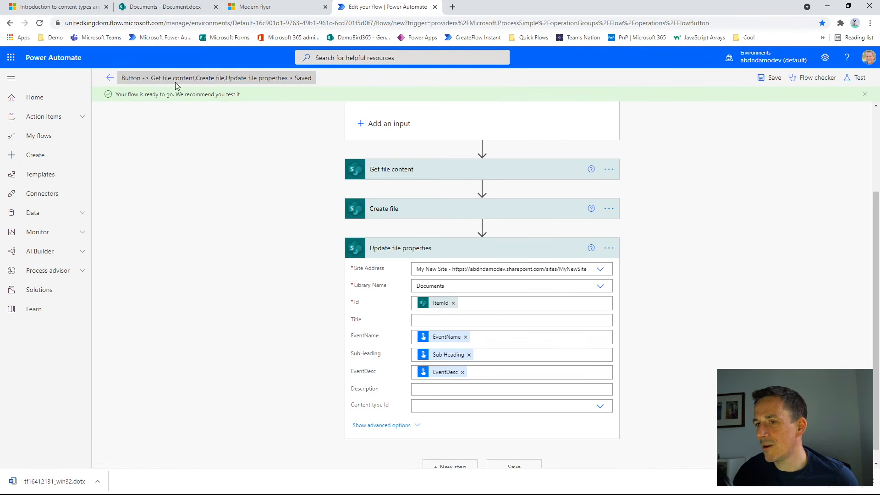
click(857, 78)
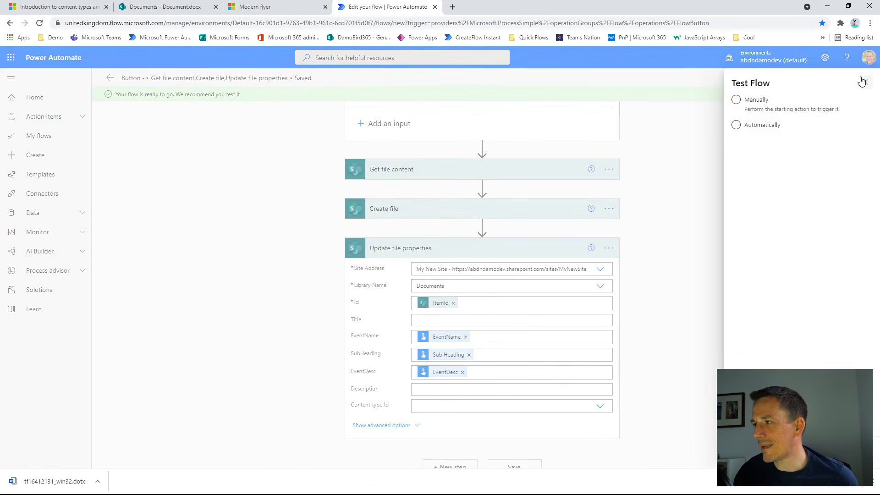
click(737, 100)
click(750, 452)
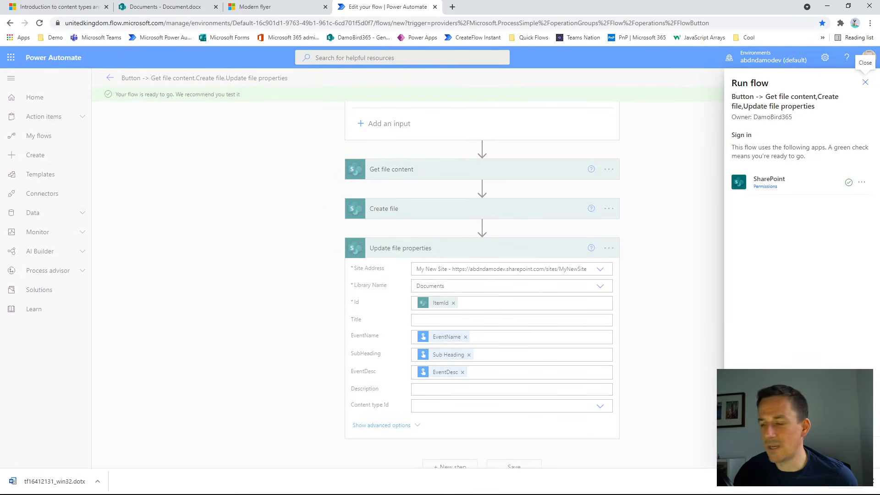
click(767, 453)
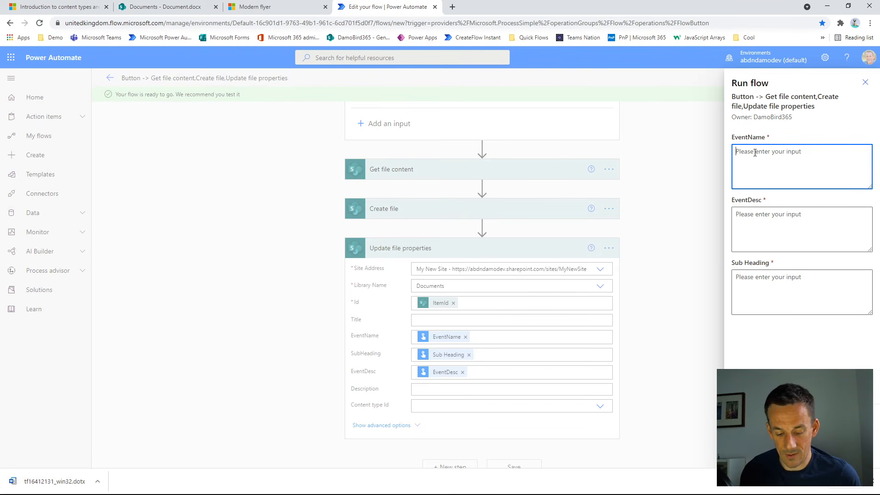
Fill the run's EventName with "End of Covid Party" and EventDesc with "Hopefully we've all had our vaccines and the world will be a healthier place.".
text(End of Co)
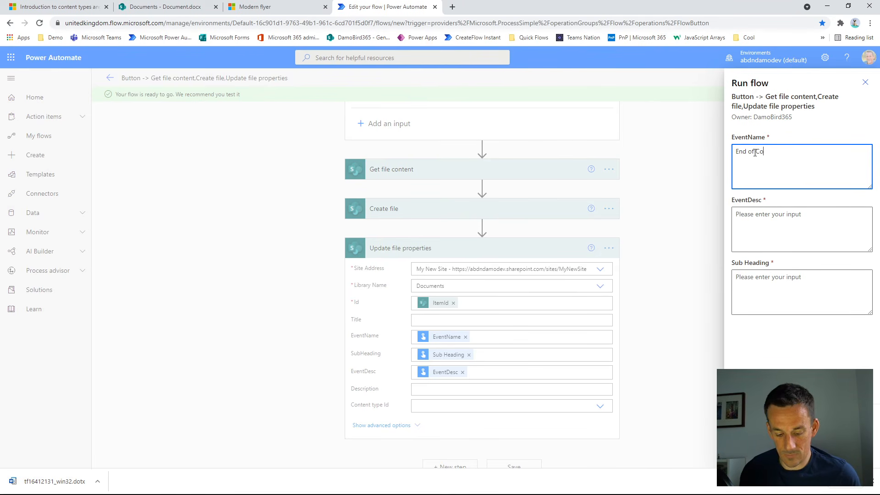
text(vid Party)
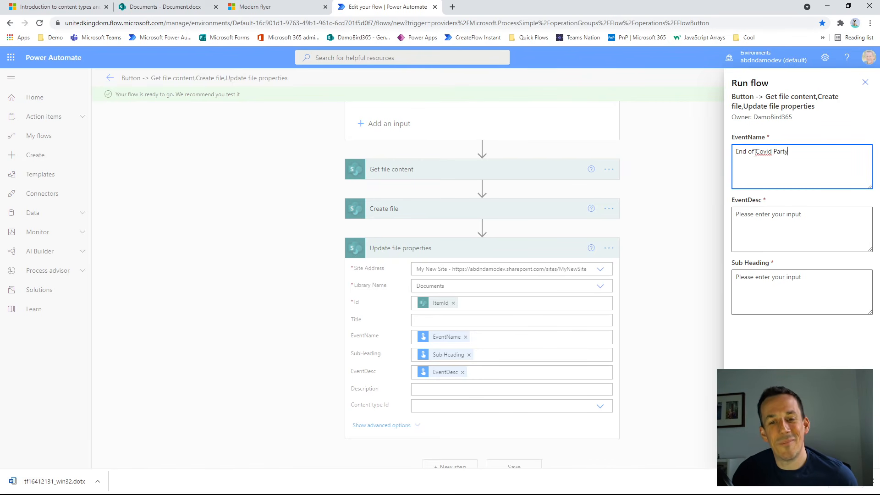
click(770, 221)
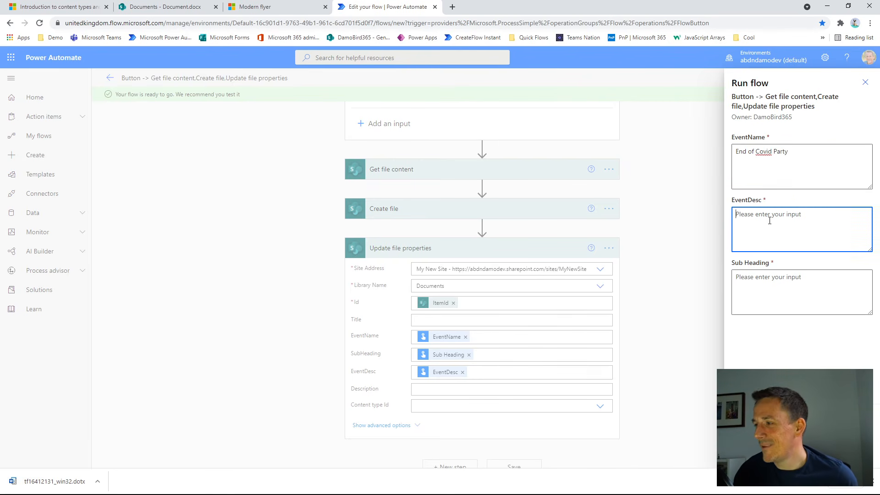
text(Hopefull)
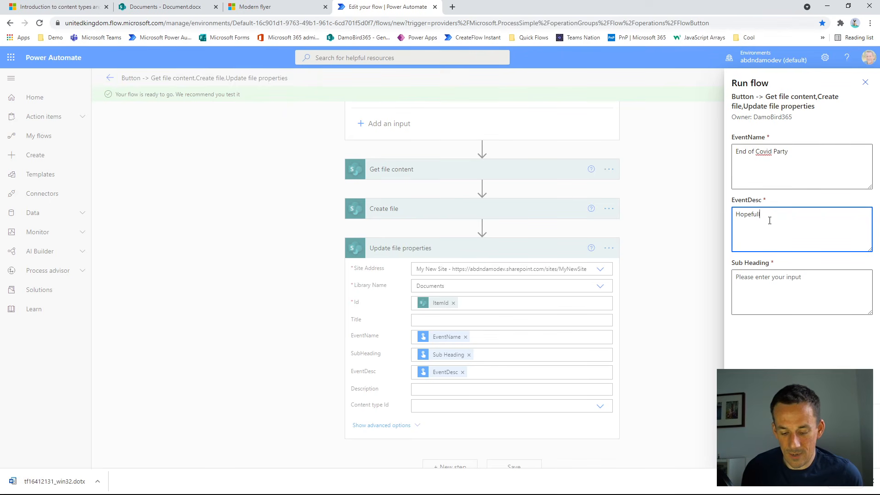
text(y we've a)
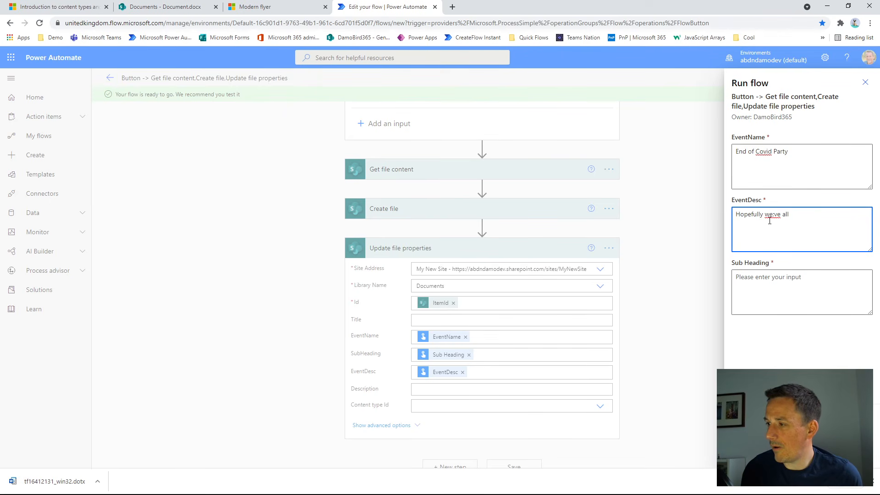
text(ll )
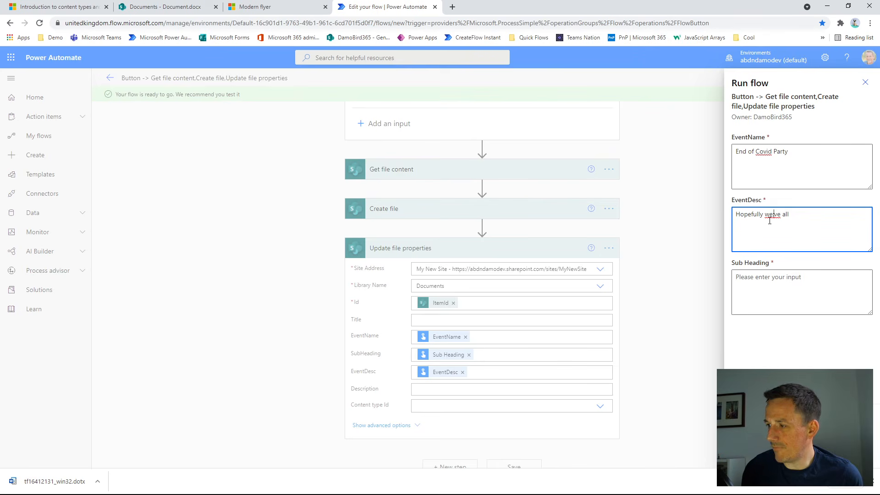
text(had)
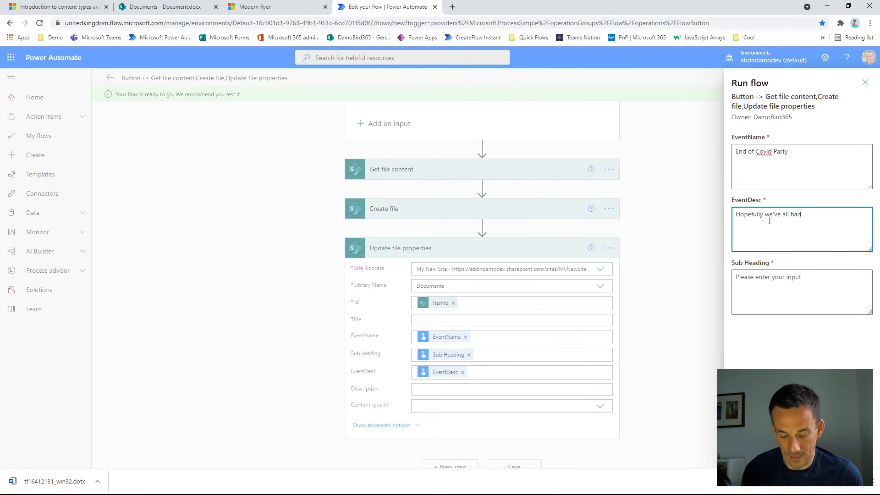
text( our vaccine)
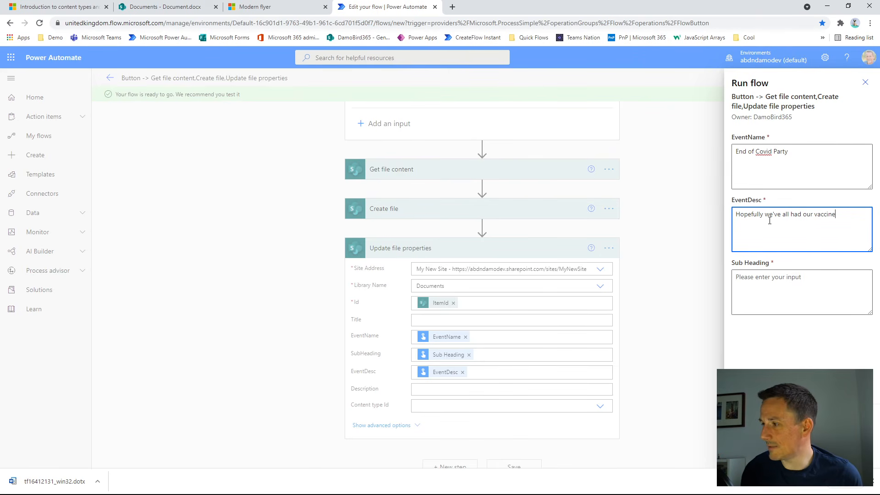
text(s and the wor)
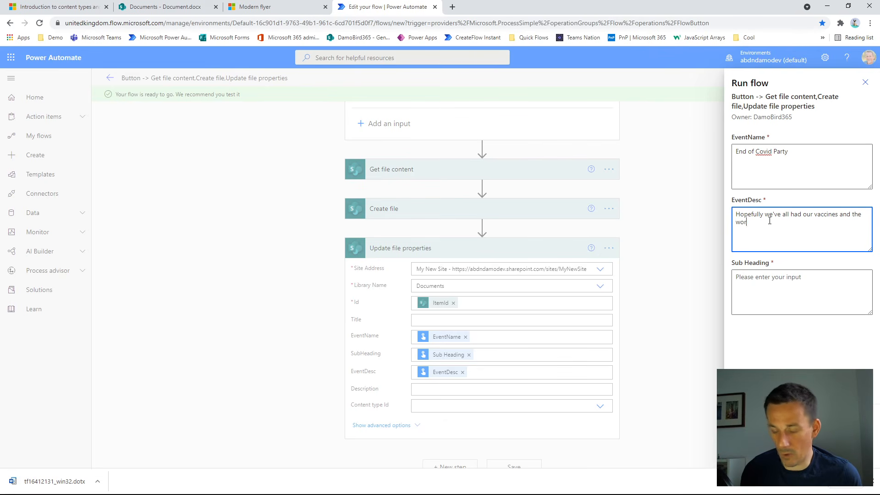
text(ld will be)
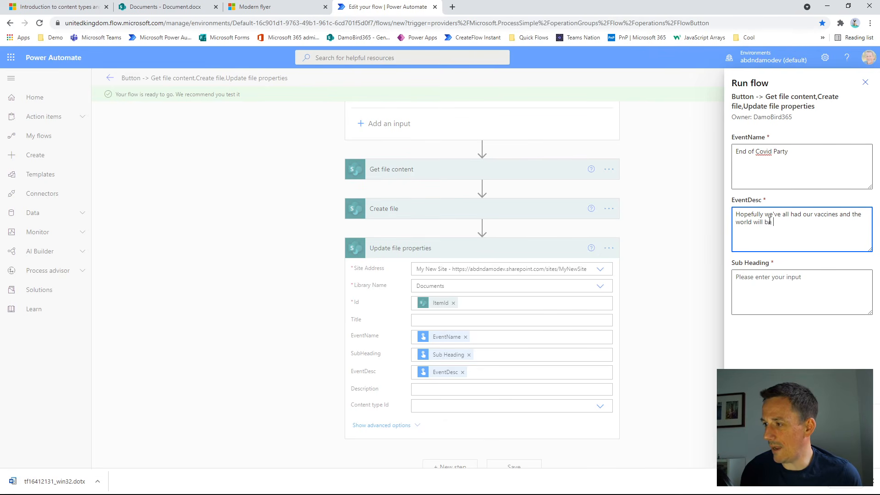
text( a healthier place.)
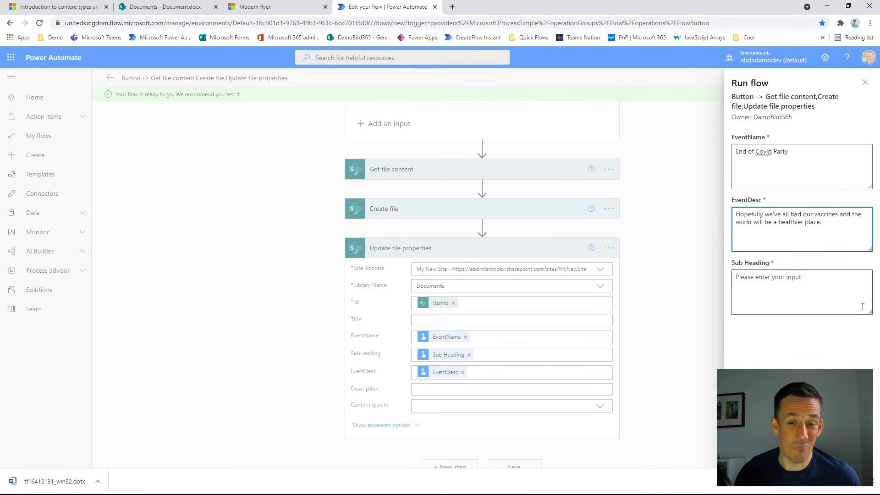
Fill the run's Sub Heading with "It's been a while. Say hello." and run the flow.
click(796, 278)
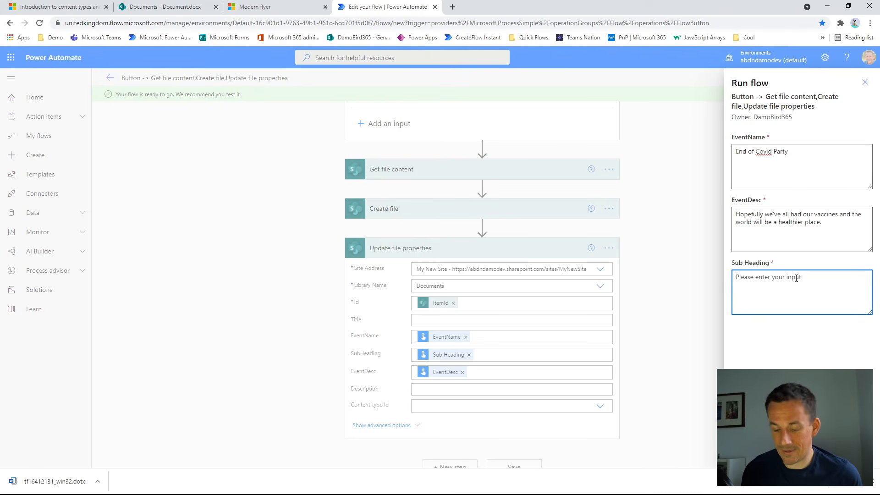
text(It's b)
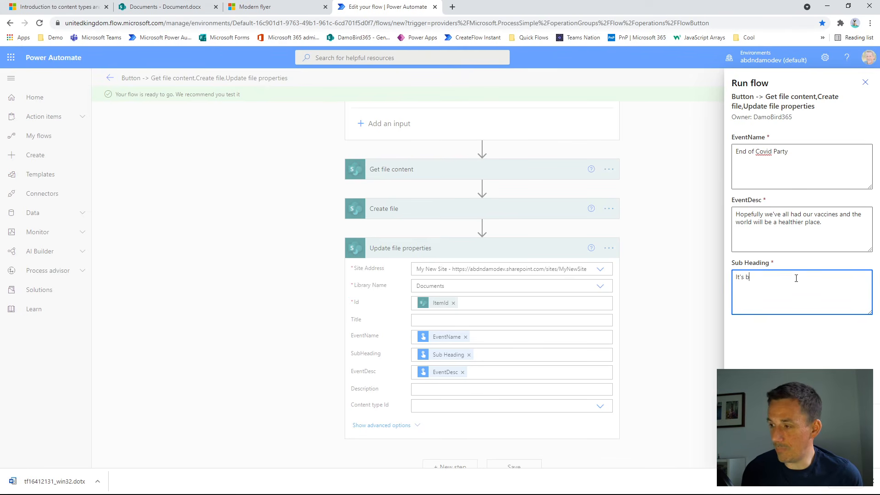
text(een a while)
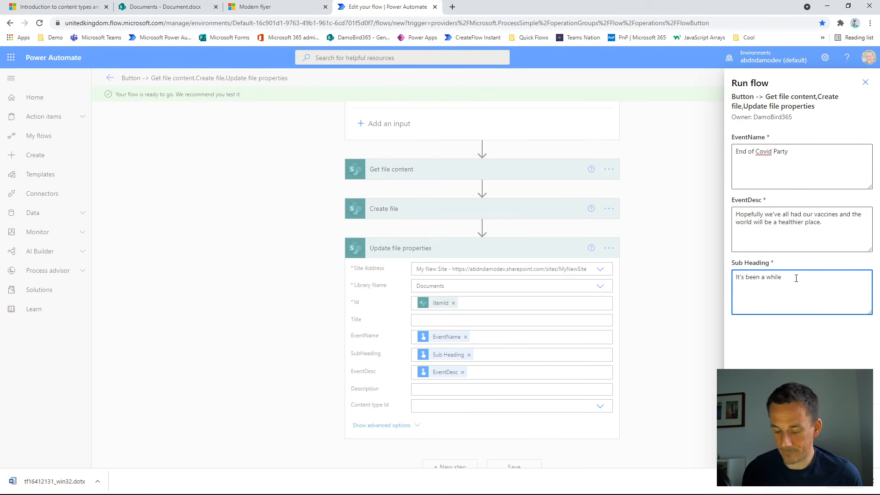
text(. Say)
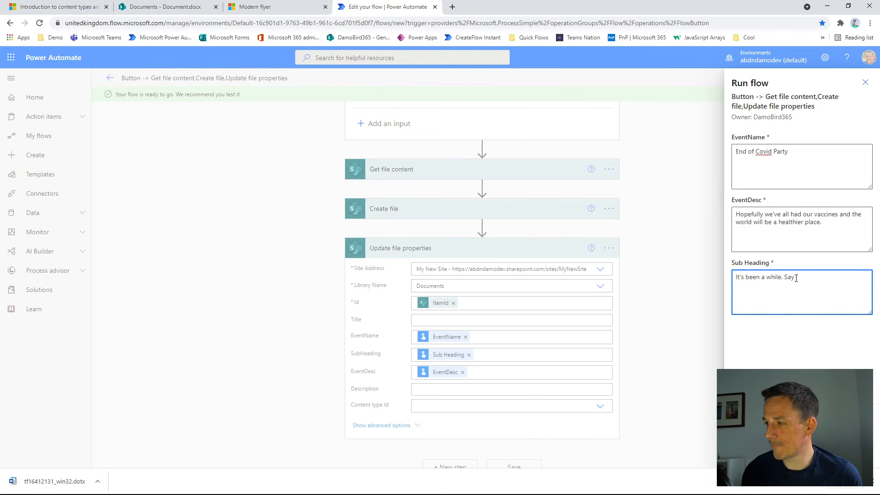
text( Hello.)
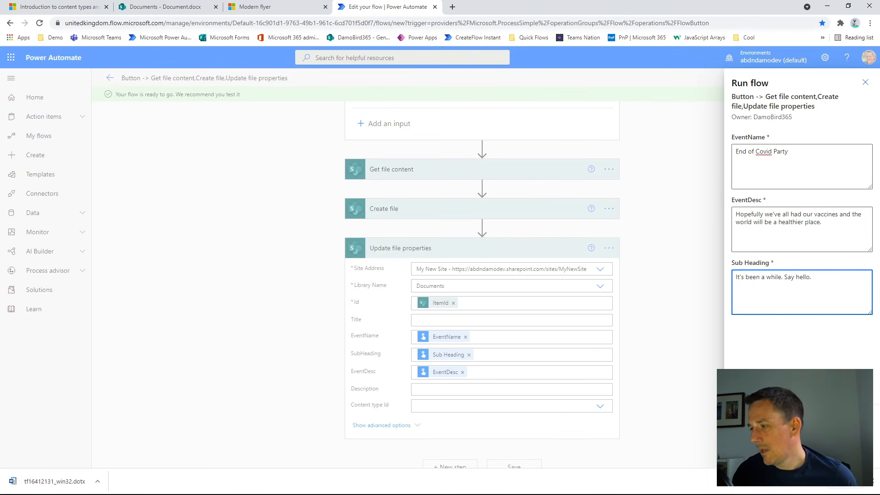
key(Tab)
key(Return)
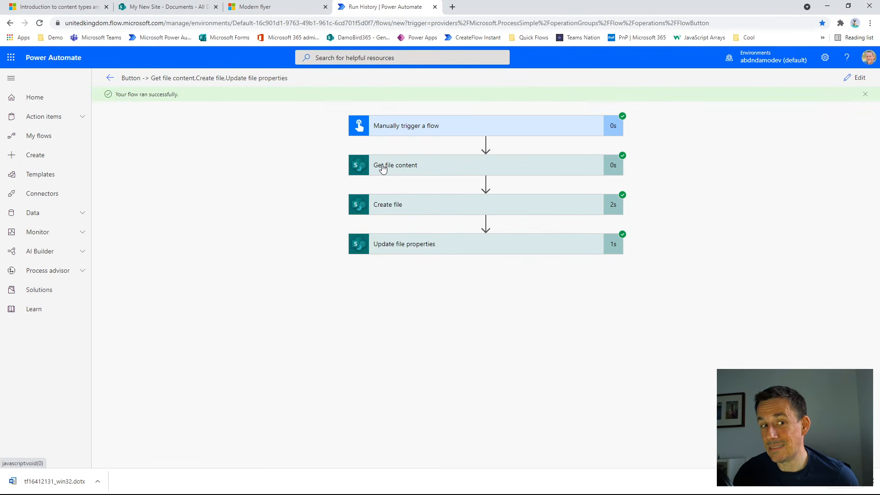
Switch to the SharePoint Documents library, close the details pane and check the new EventDoc file's EventName, SubHeading and EventDesc columns.
click(177, 8)
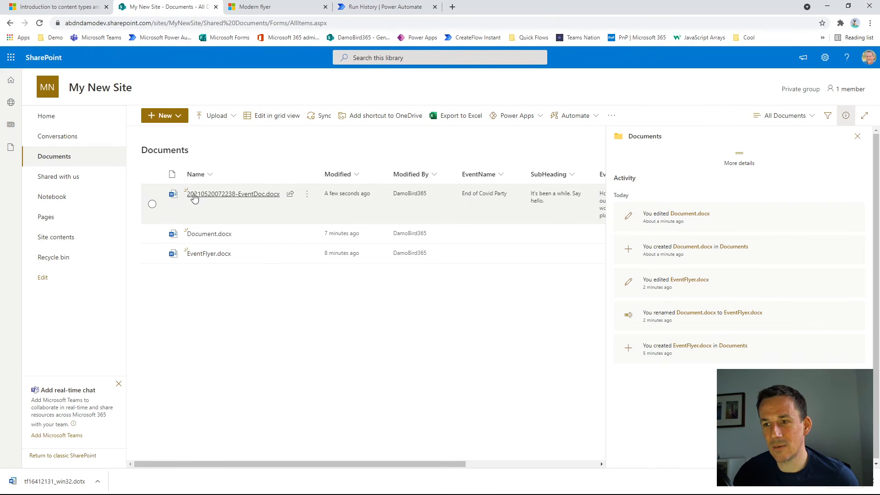
mouse_move(194, 198)
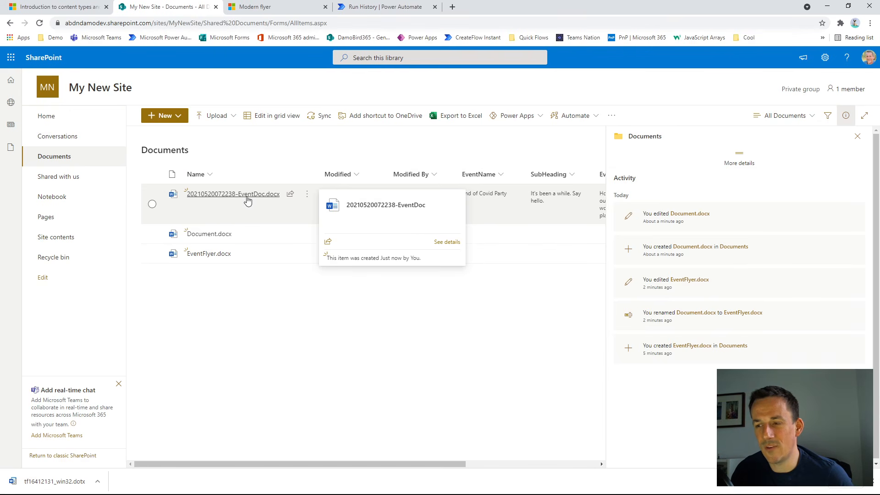
click(858, 138)
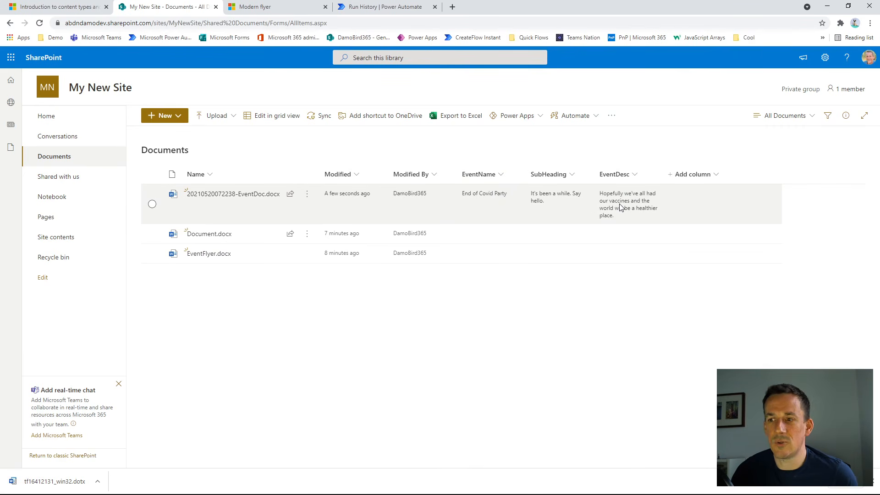
click(246, 196)
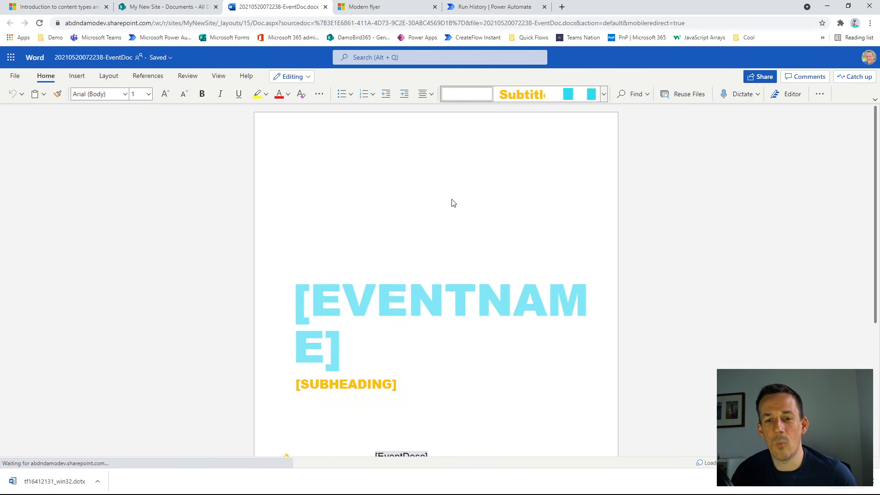
click(293, 77)
click(310, 163)
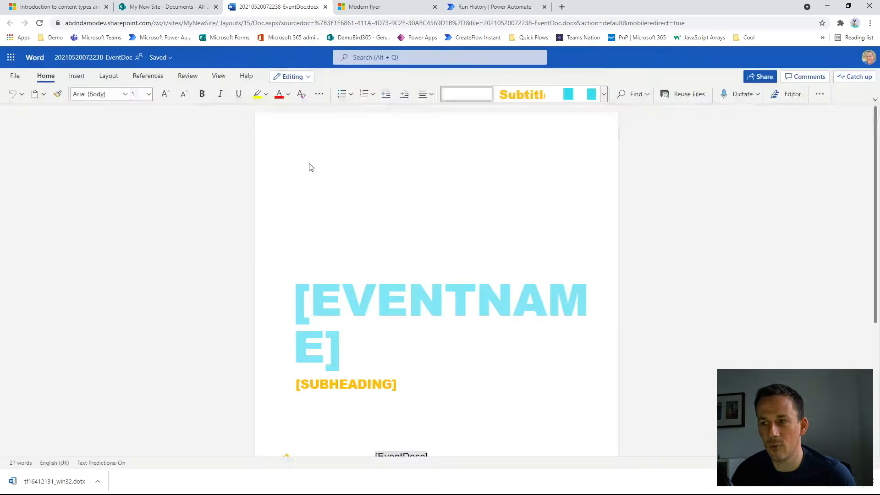